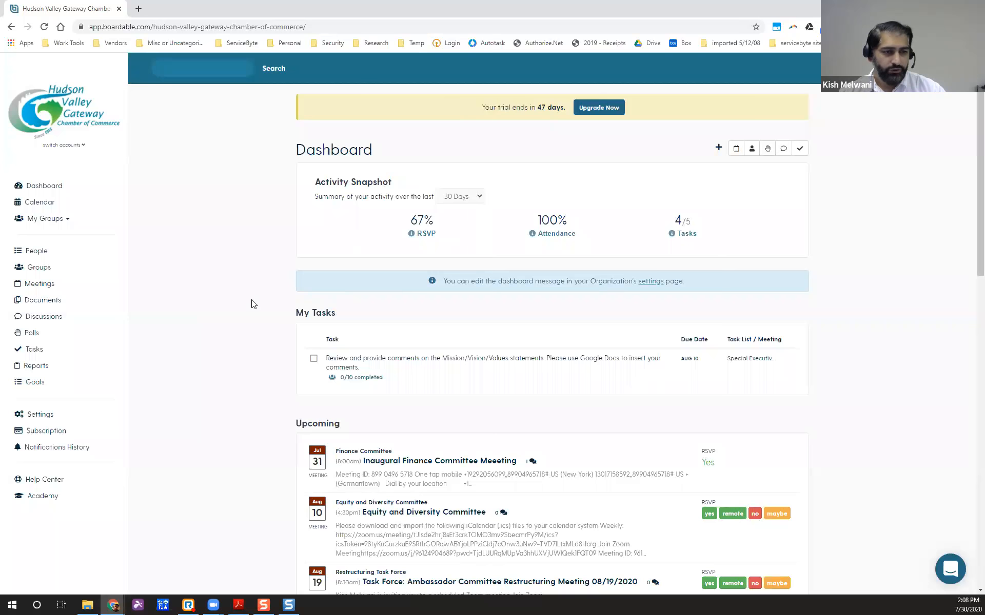
Expand and collapse My Groups, open the People directory, and switch it to expanded cards.
mouse_move(424, 230)
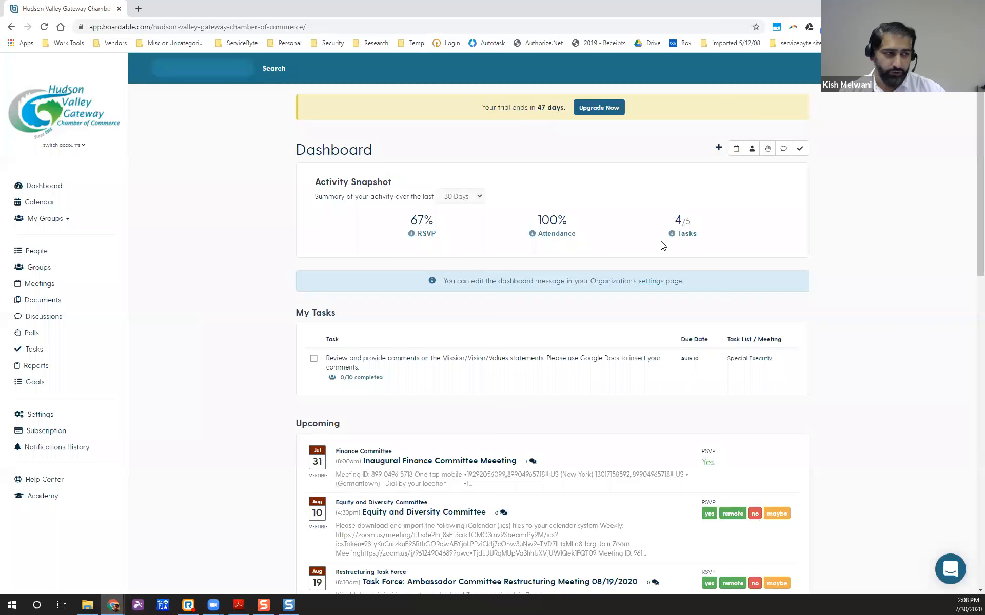
mouse_move(683, 237)
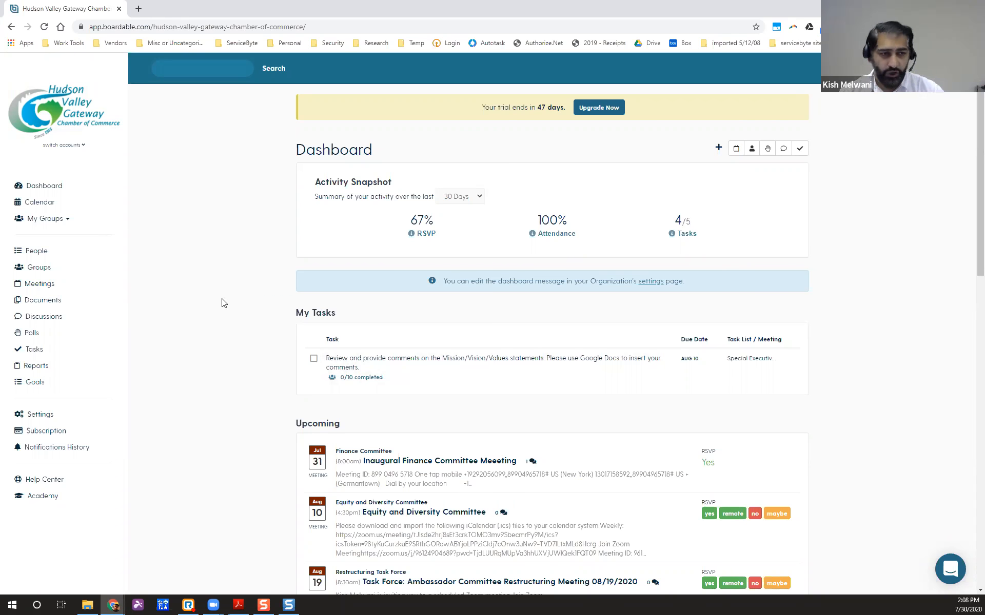
left_click(67, 223)
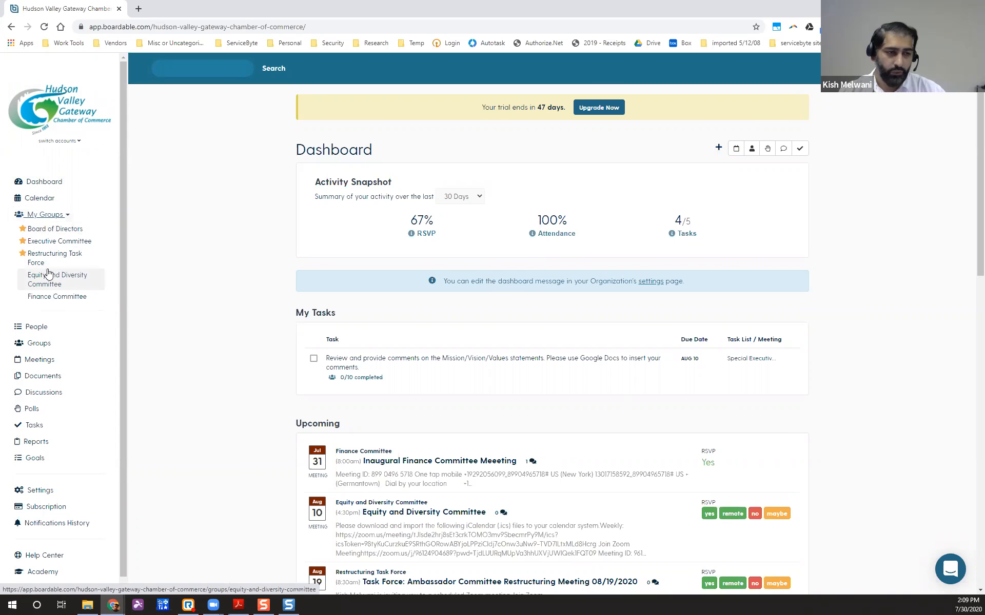
left_click(55, 219)
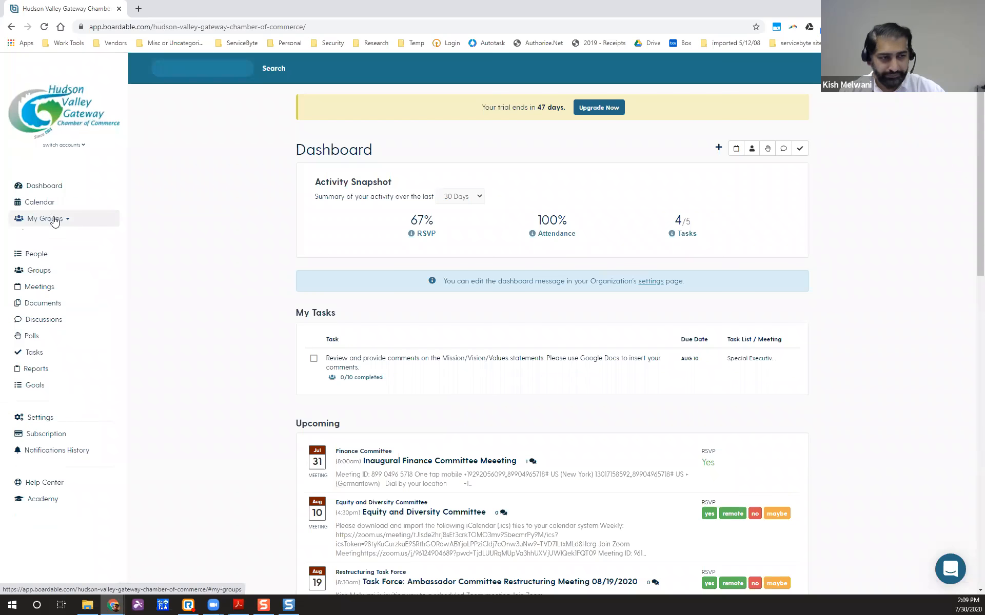
left_click(36, 254)
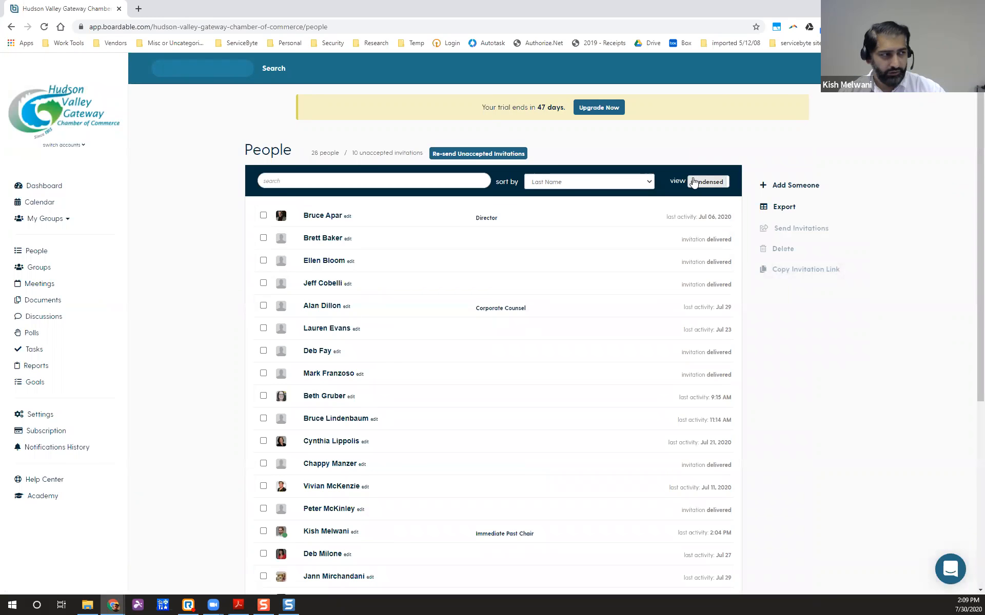
left_click(694, 183)
Browse the expanded member cards, then go to the Groups page.
scroll(363, 308, "down", 2)
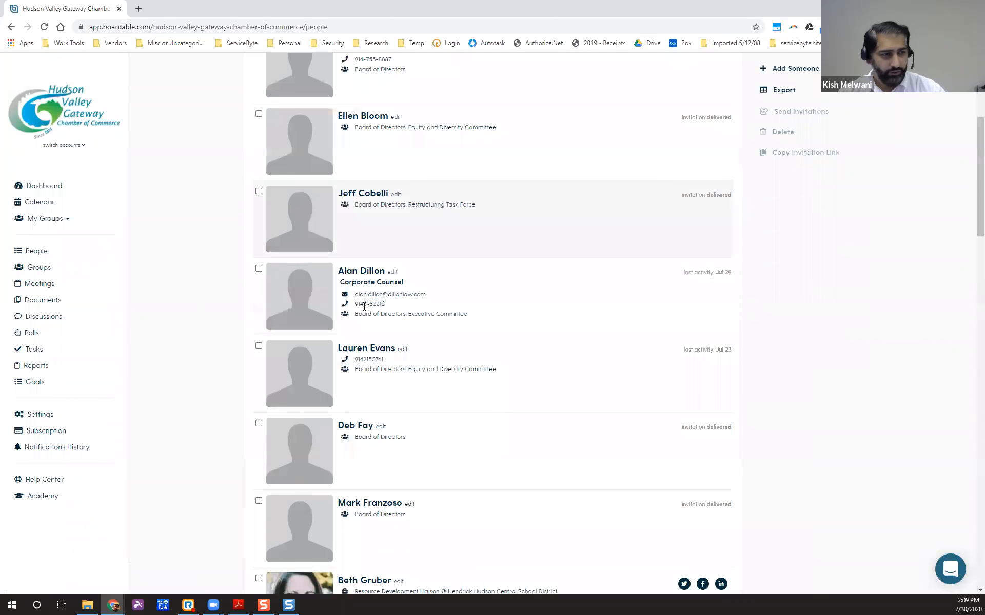
scroll(365, 307, "down", 10)
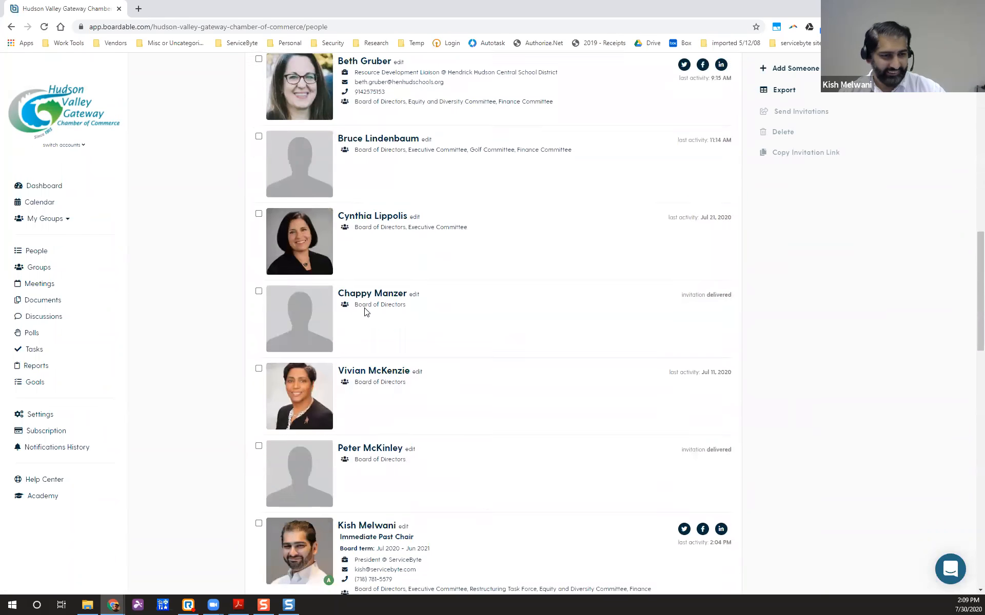
scroll(366, 311, "down", 10)
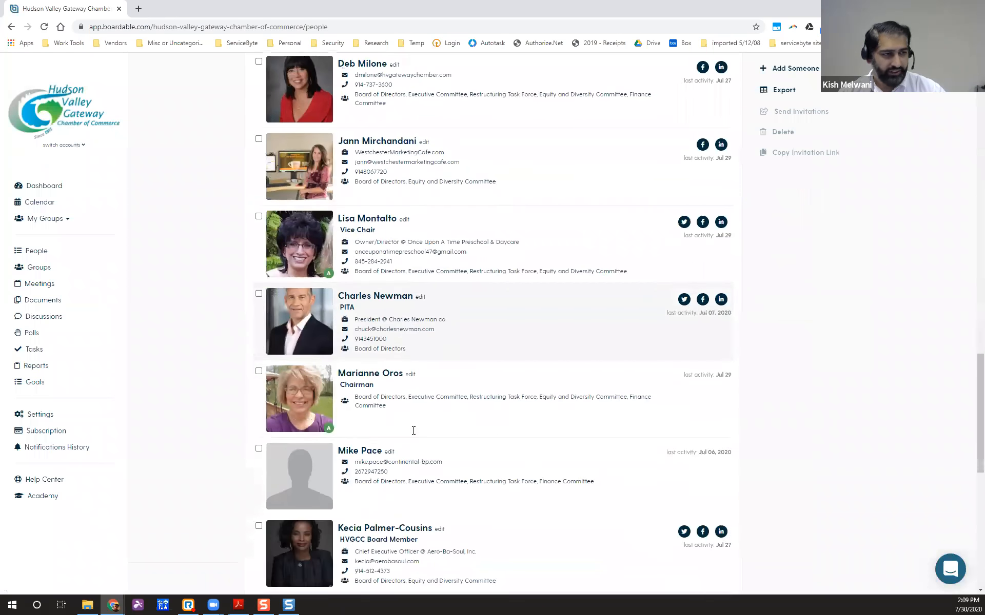
scroll(413, 431, "up", 3)
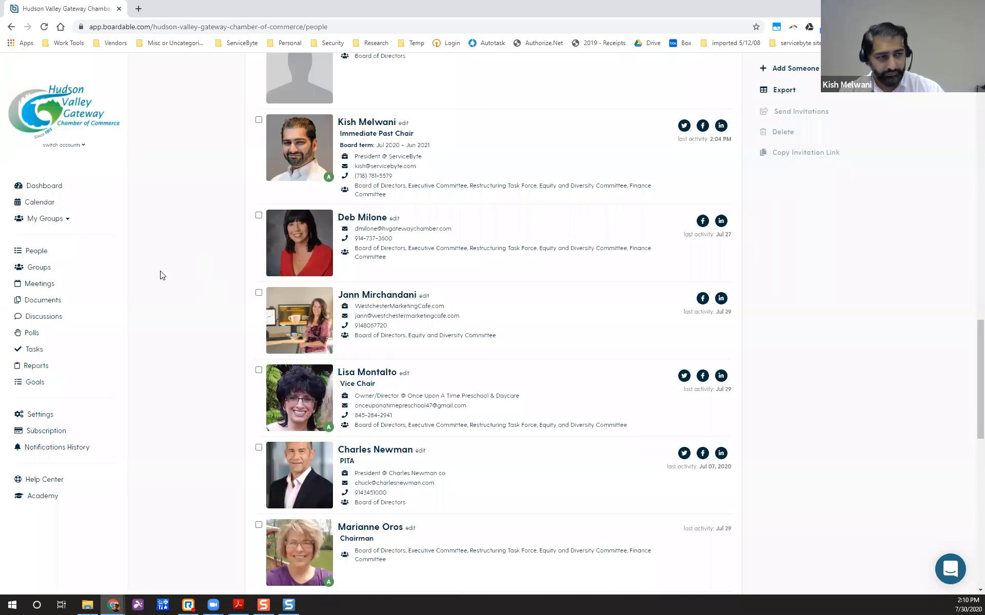
scroll(158, 275, "down", 3)
scroll(96, 255, "up", 4)
scroll(96, 255, "up", 3)
left_click(46, 268)
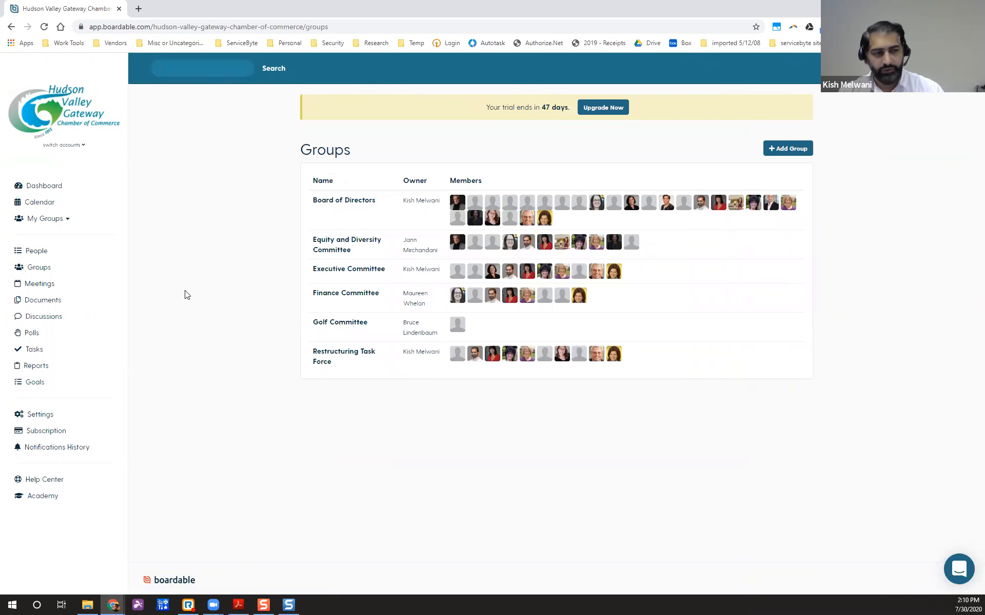
After reviewing the six groups, go to the Meetings page.
left_click(36, 289)
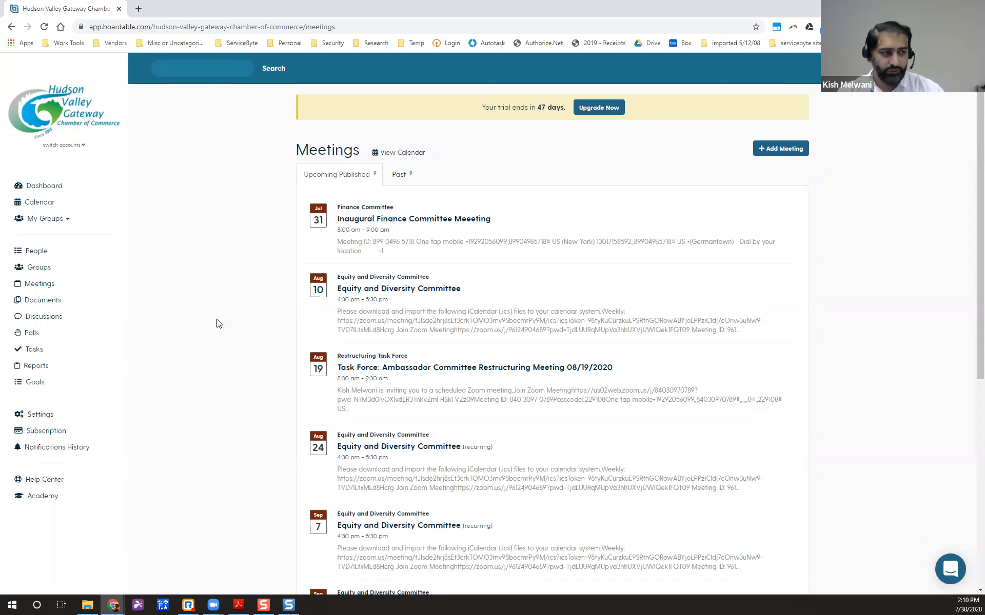
Check past meetings and return to upcoming published ones, then open the Document Center's Governance folder.
left_click(400, 175)
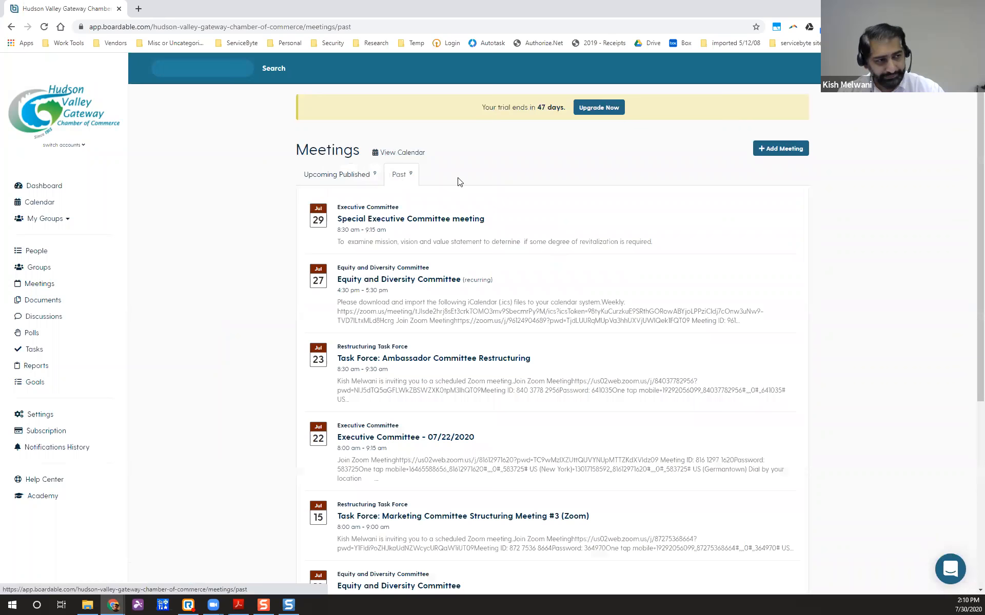
left_click(361, 181)
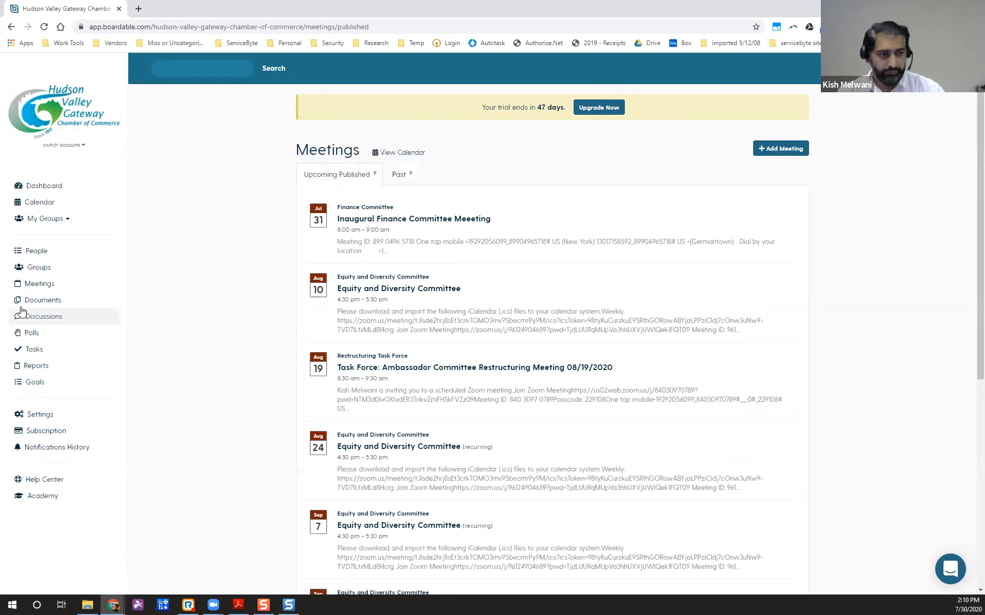
left_click(43, 305)
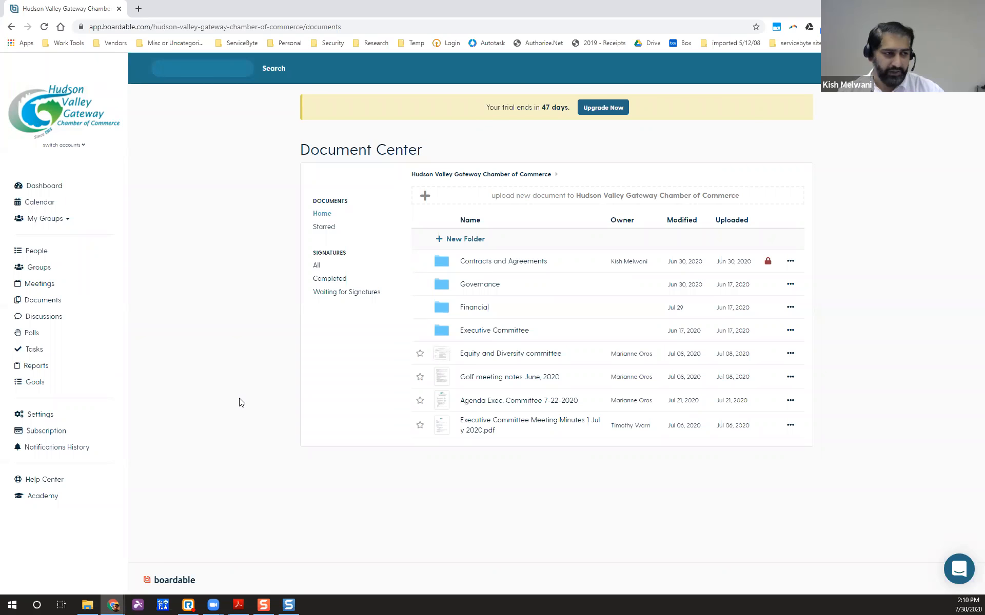
left_click(492, 285)
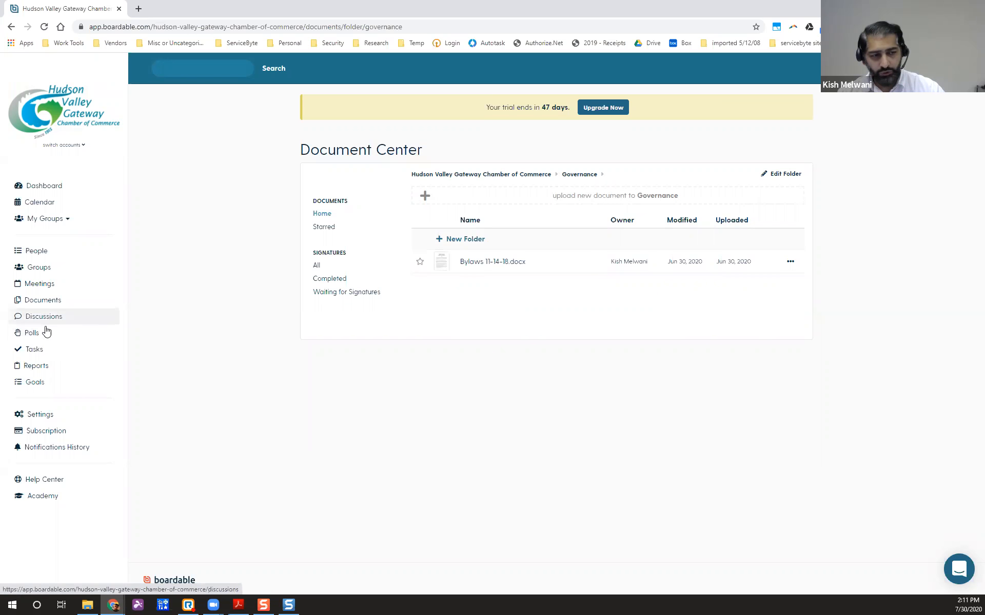
Go from the Governance folder to the Polls page.
left_click(32, 333)
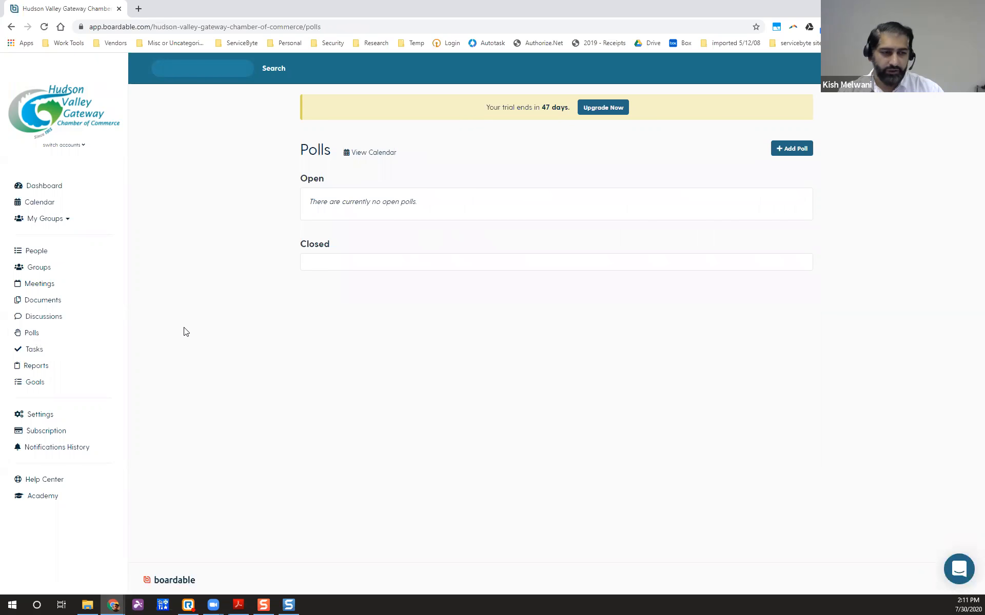
View the incomplete tasks on the Tasks page, then return to the Dashboard.
left_click(36, 353)
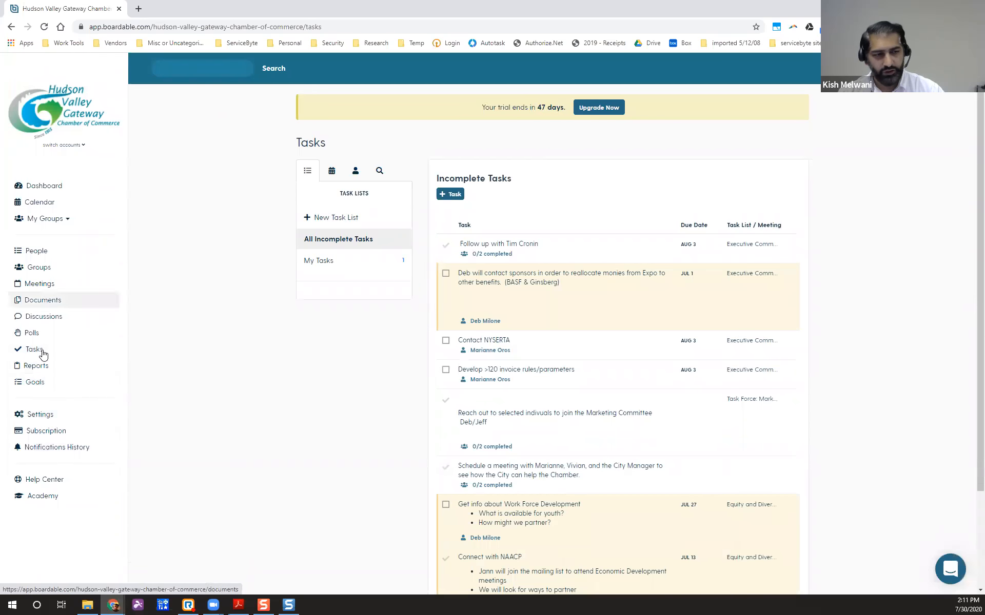
left_click(55, 185)
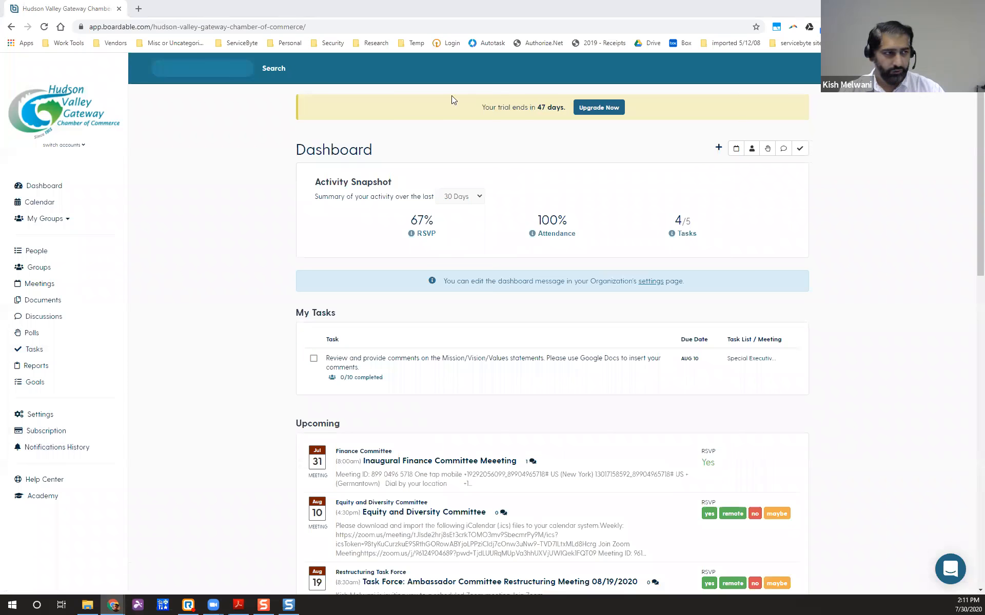
key("alt+Tab")
Read through the IT Glue Creating a Meeting guide and move its window to the other monitor.
scroll(413, 362, "down", 4)
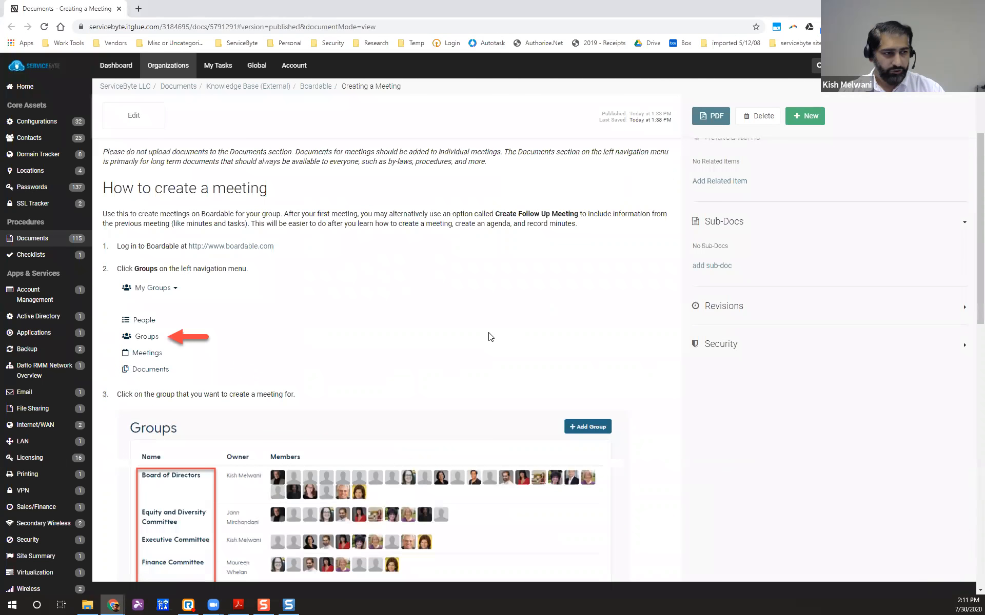
scroll(488, 336, "up", 4)
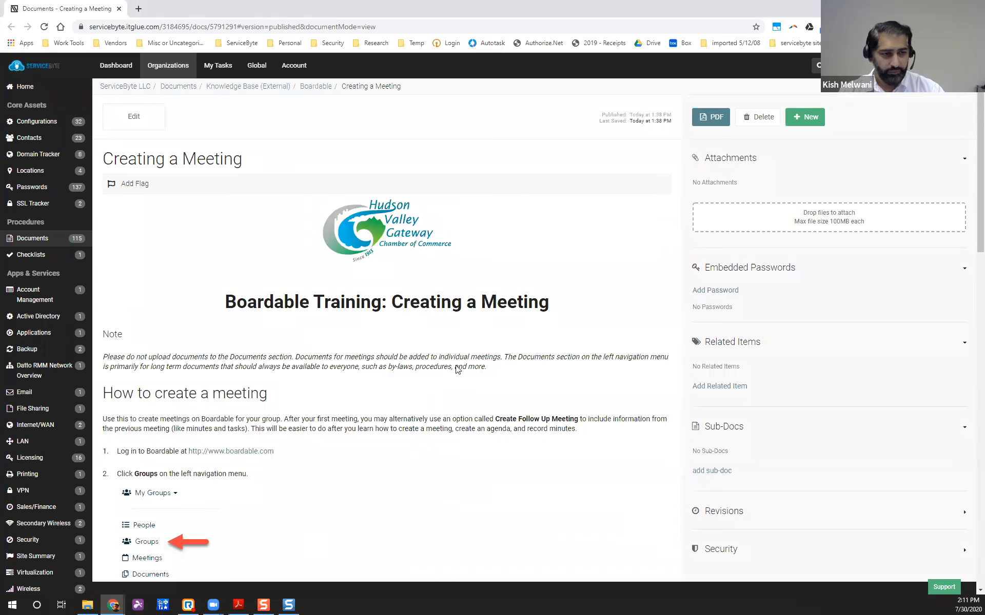
scroll(456, 362, "down", 6)
scroll(456, 362, "down", 3)
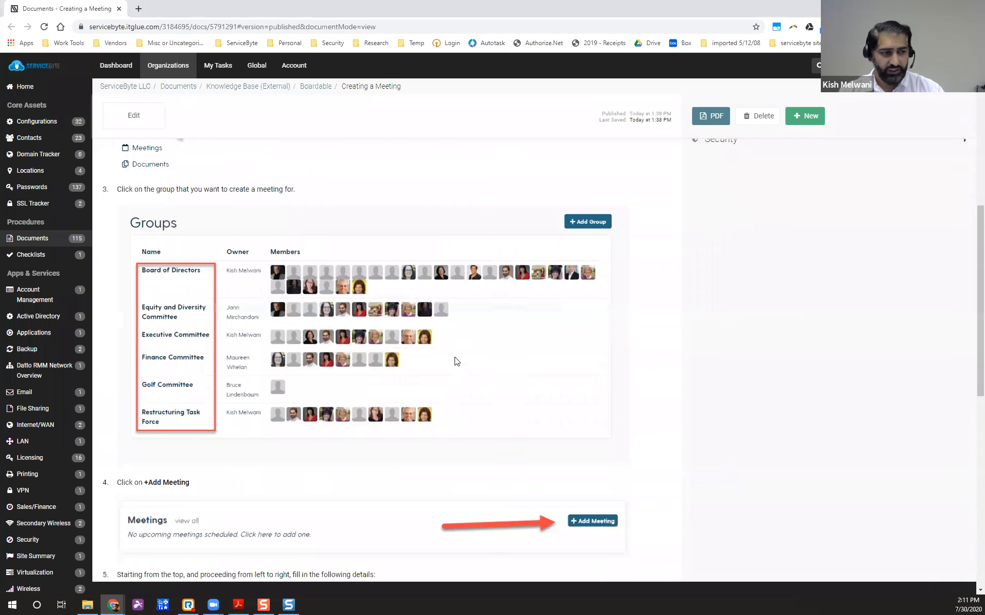
scroll(456, 361, "up", 3)
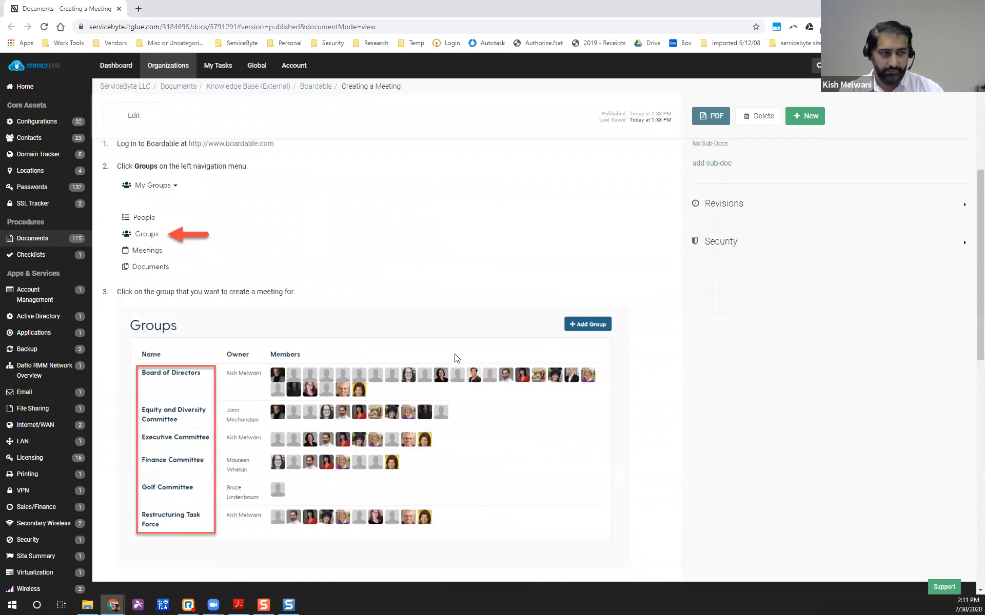
scroll(456, 358, "down", 8)
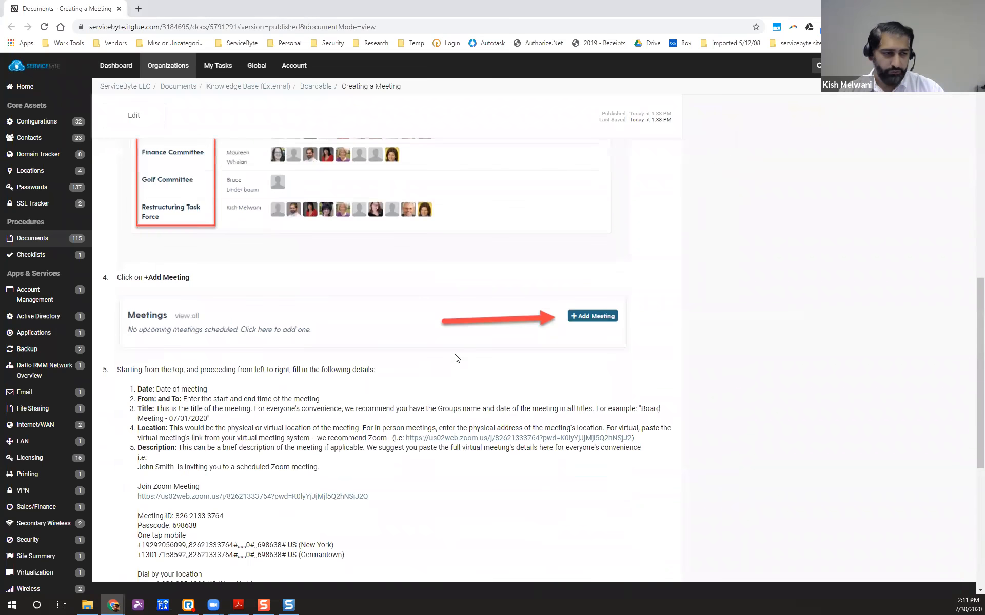
scroll(456, 359, "down", 4)
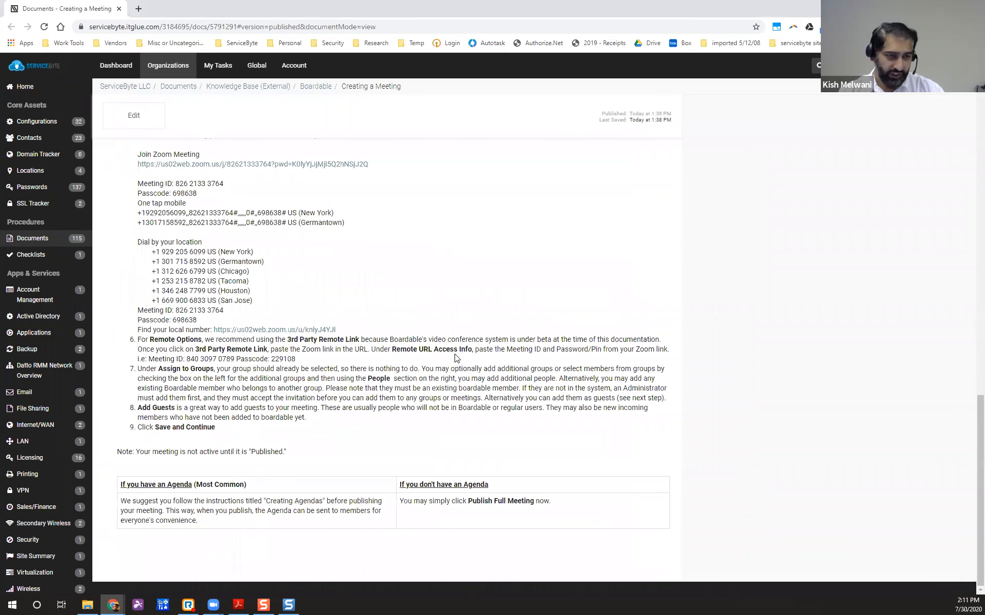
scroll(456, 358, "up", 15)
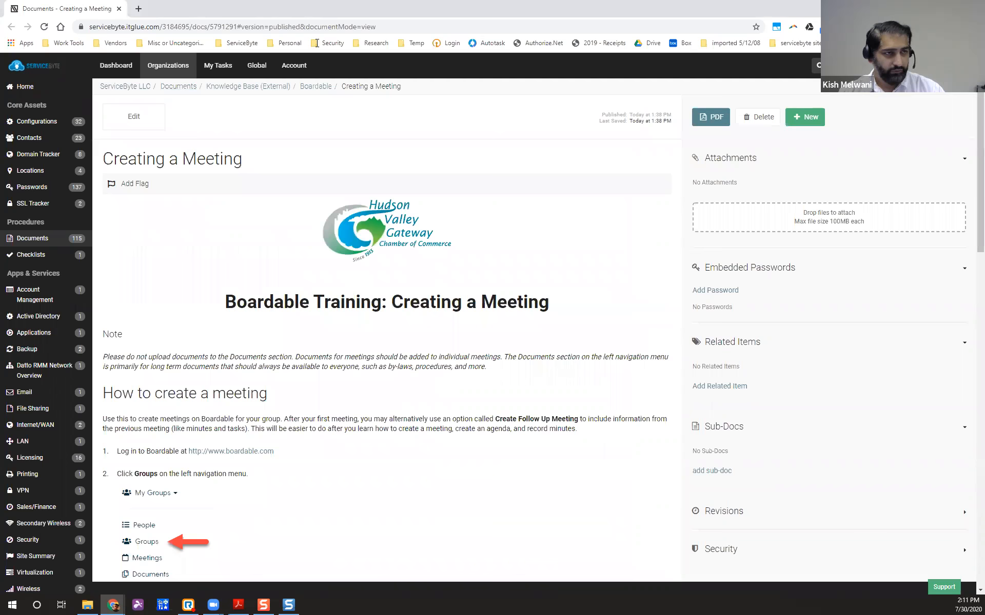
left_click_drag(272, 7, 0, 31)
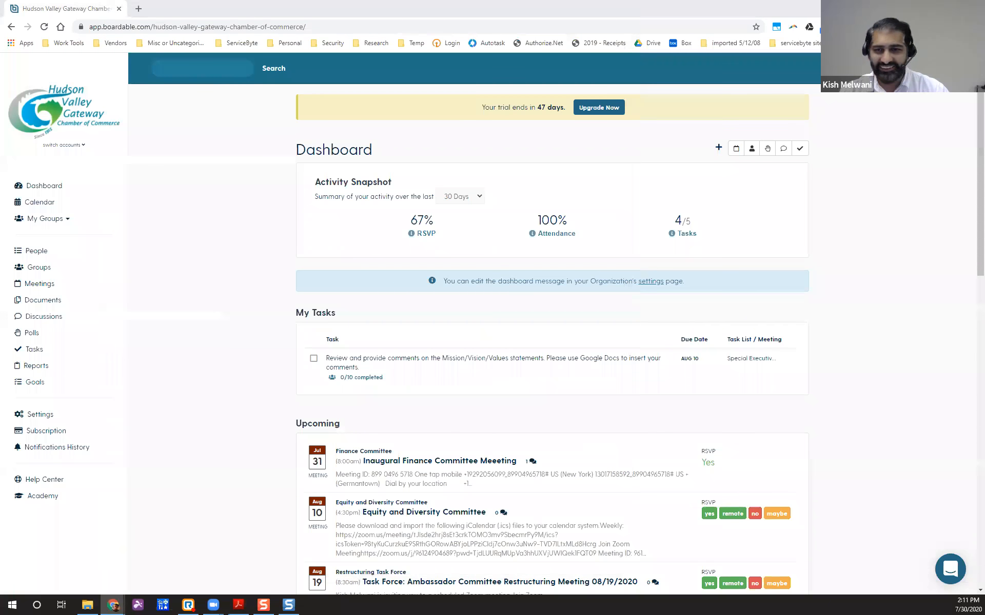
Back in Boardable, open the Restructuring Task Force group from the Groups list.
left_click(205, 259)
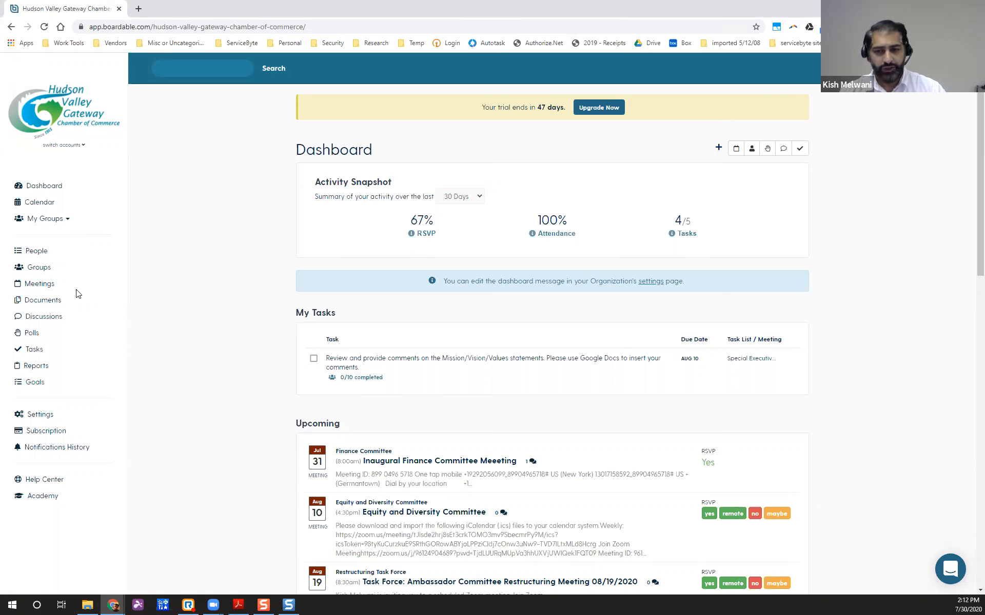
left_click(186, 230)
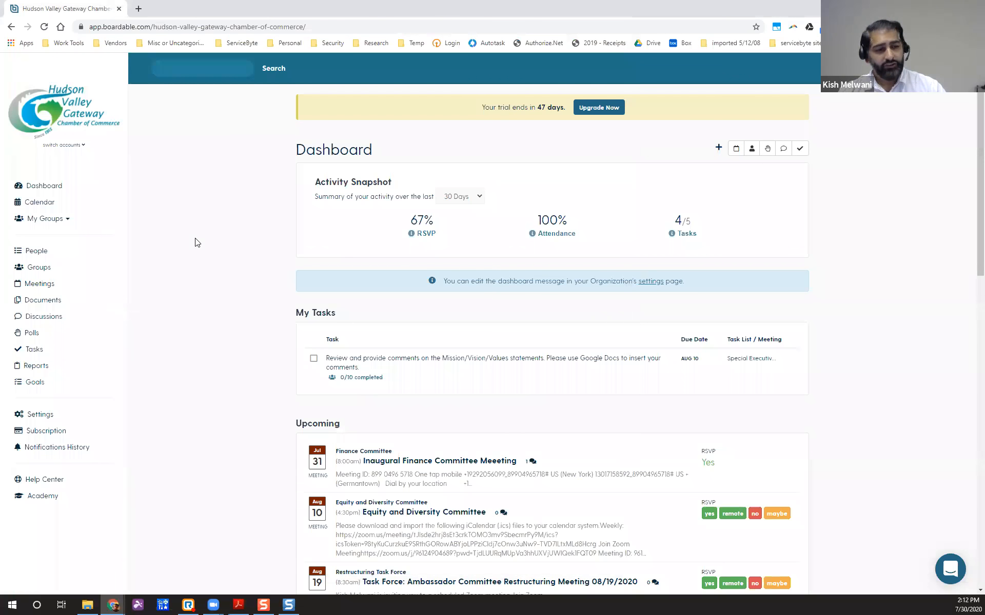
left_click(56, 267)
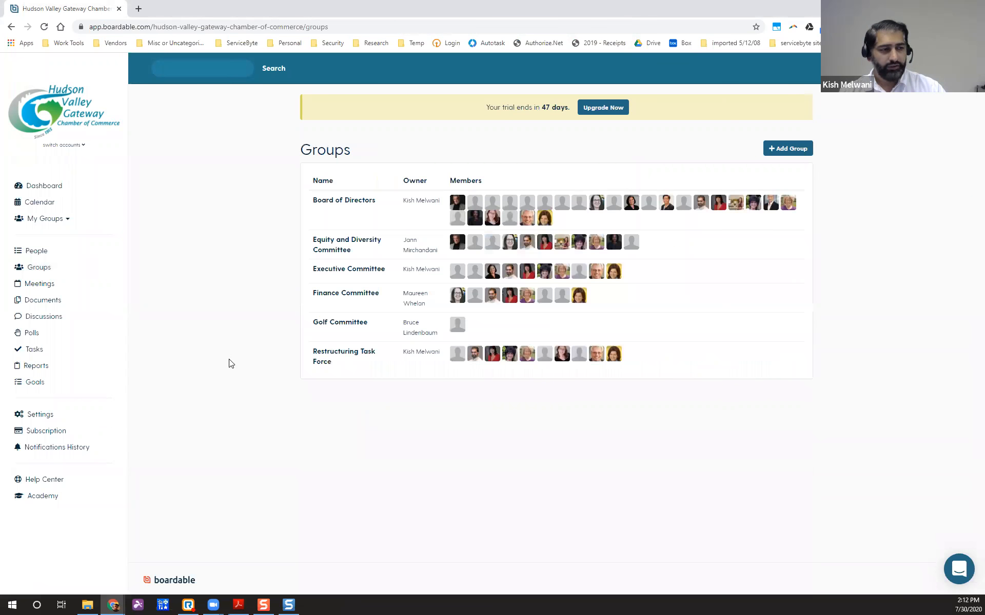
left_click(346, 357)
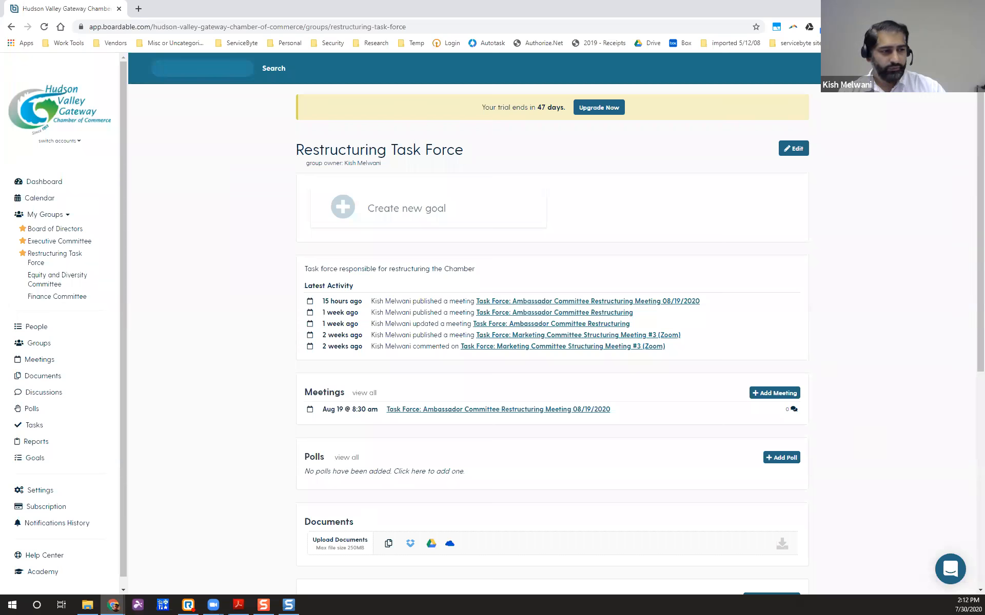
Start a new Restructuring Task Force meeting with + Add Meeting.
scroll(359, 346, "down", 1)
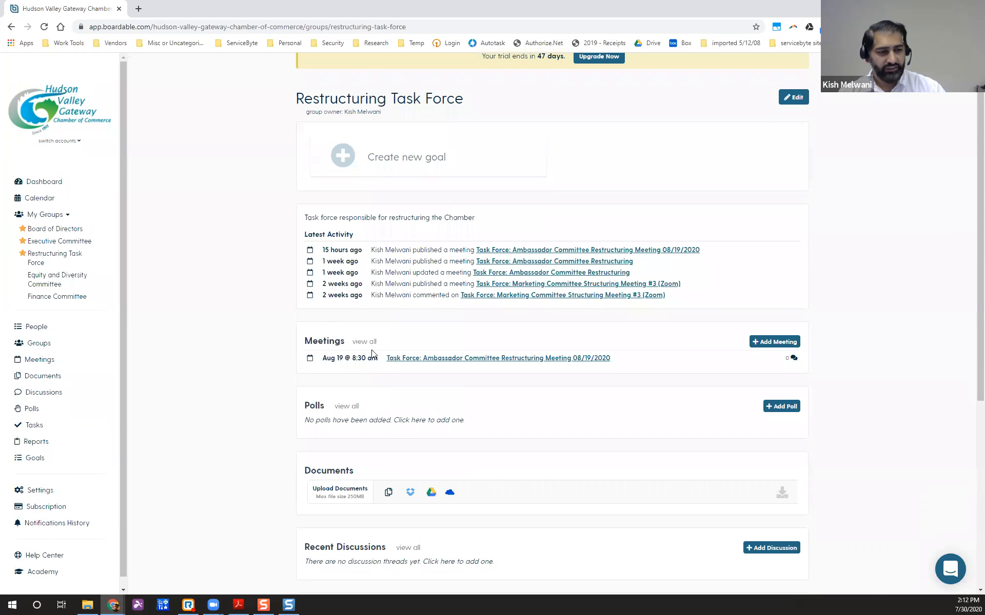
left_click(771, 342)
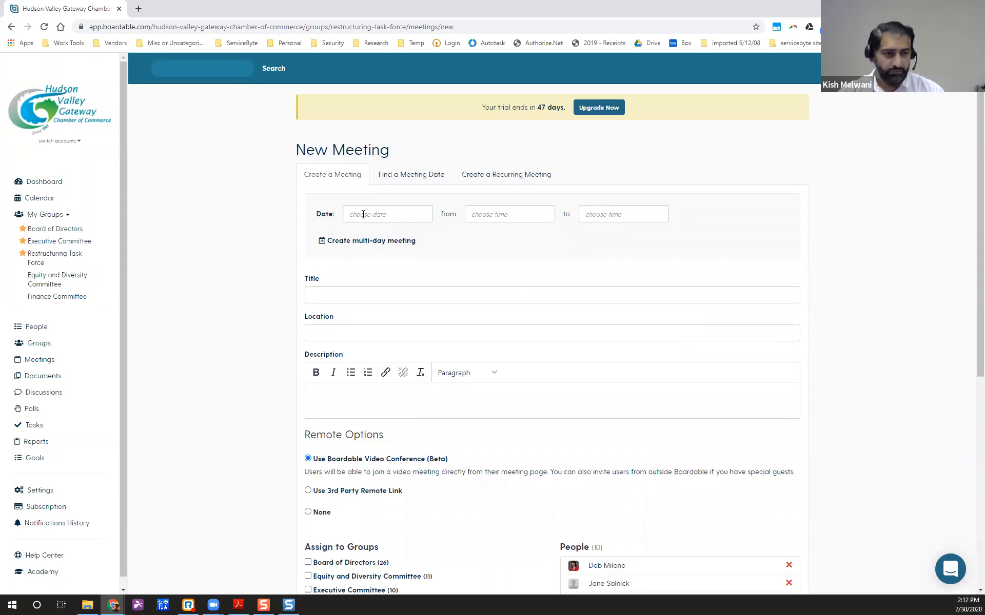
Schedule the meeting for 07/31/2020, starting at 9:00 AM and ending at 10:00 AM.
left_click(363, 214)
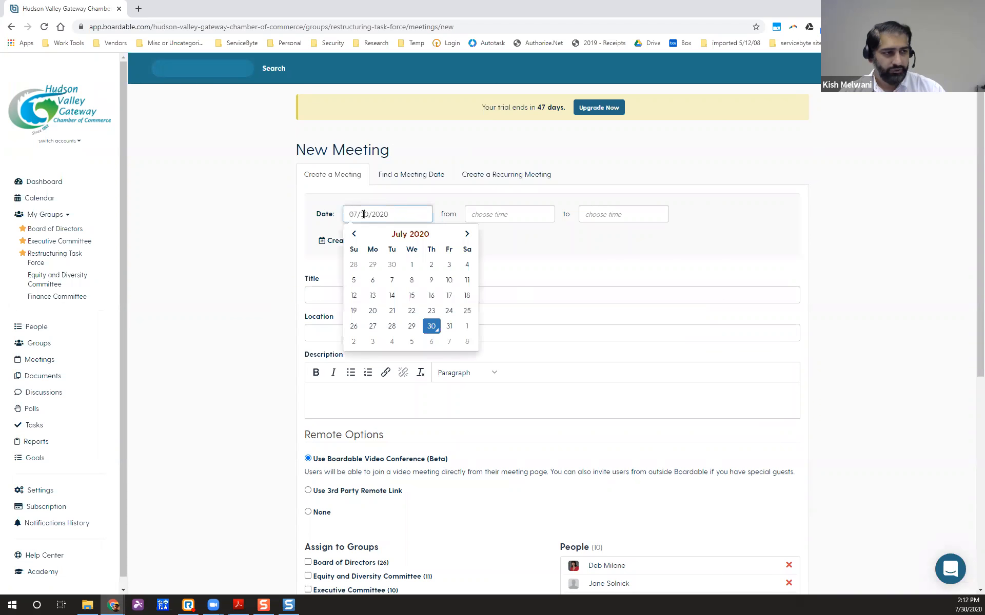
left_click(449, 326)
left_click(492, 218)
left_click(486, 237)
left_click(486, 237)
left_click(487, 237)
left_click(487, 236)
left_click(487, 237)
left_click(487, 237)
left_click(487, 237)
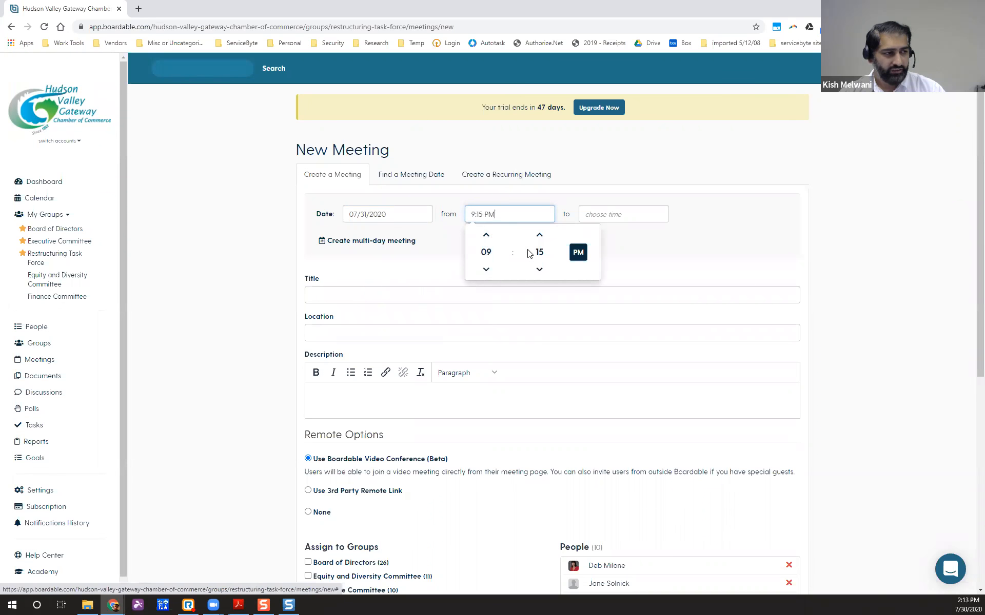
left_click(538, 269)
left_click(585, 256)
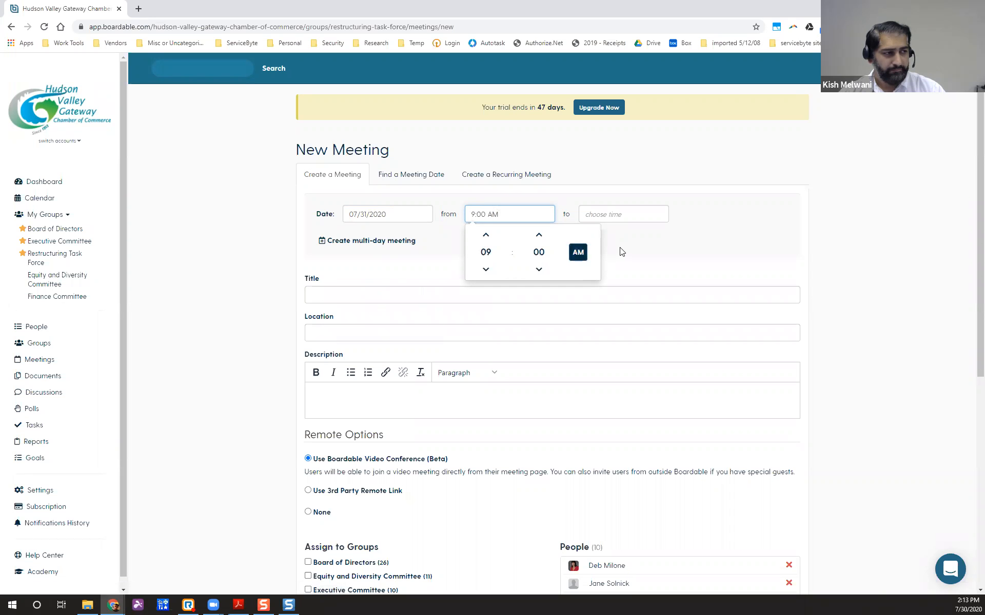
left_click(607, 247)
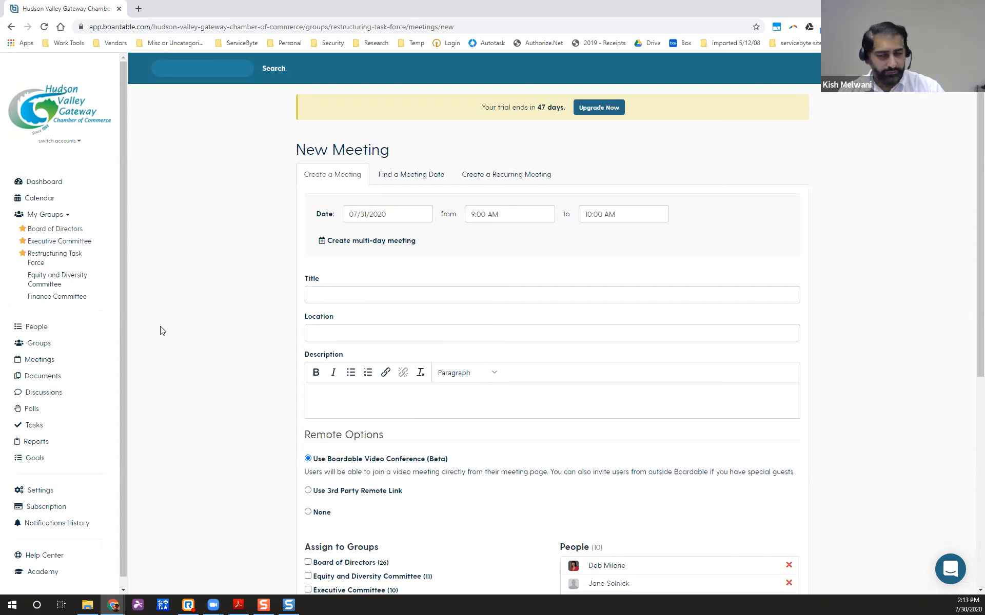
left_click(339, 297)
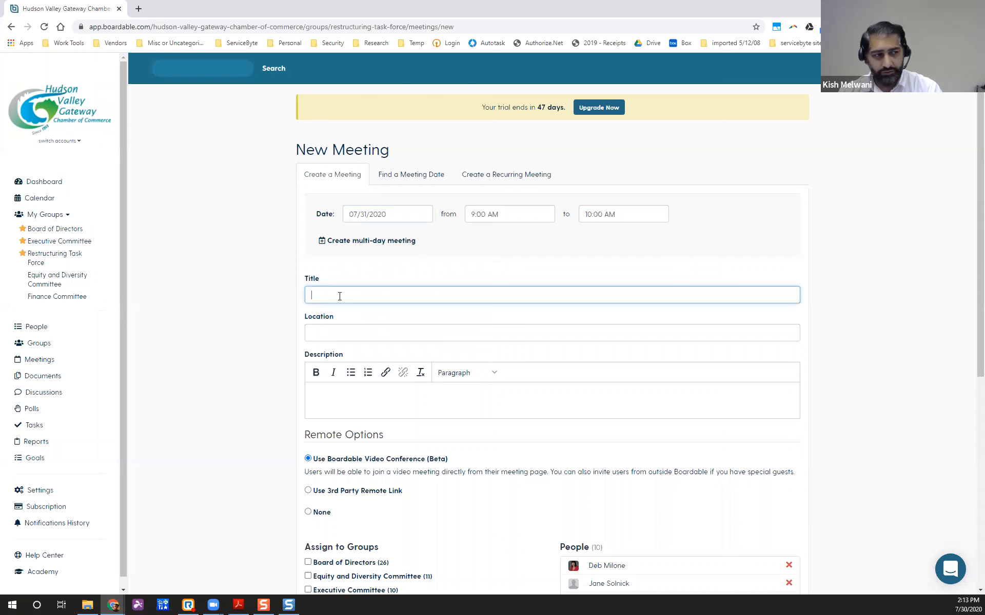
Title the meeting 'Task Force Meeting - 07/31/2020'.
type("Task Force m")
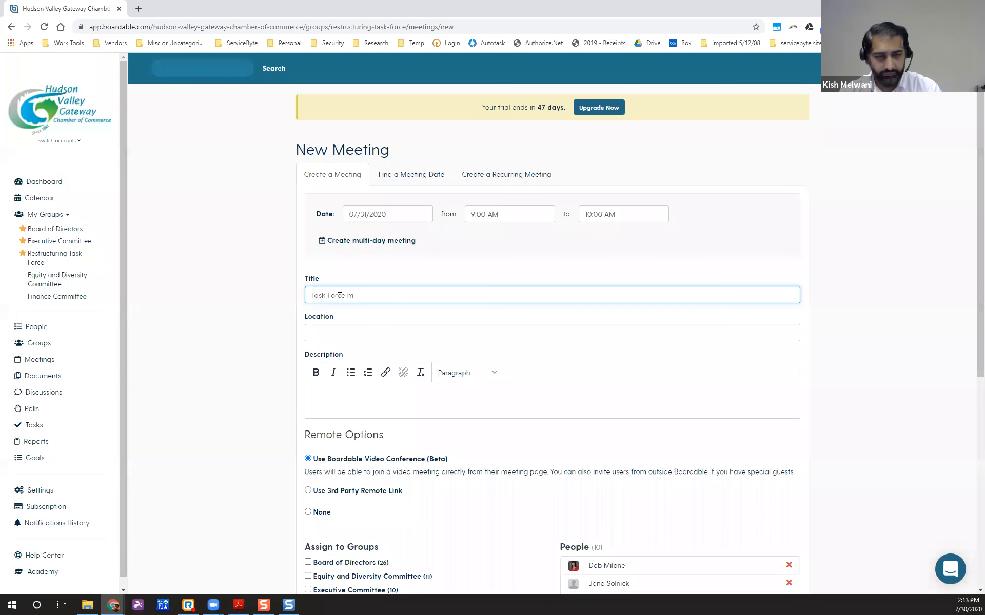
key("BackSpace")
type("Meeting")
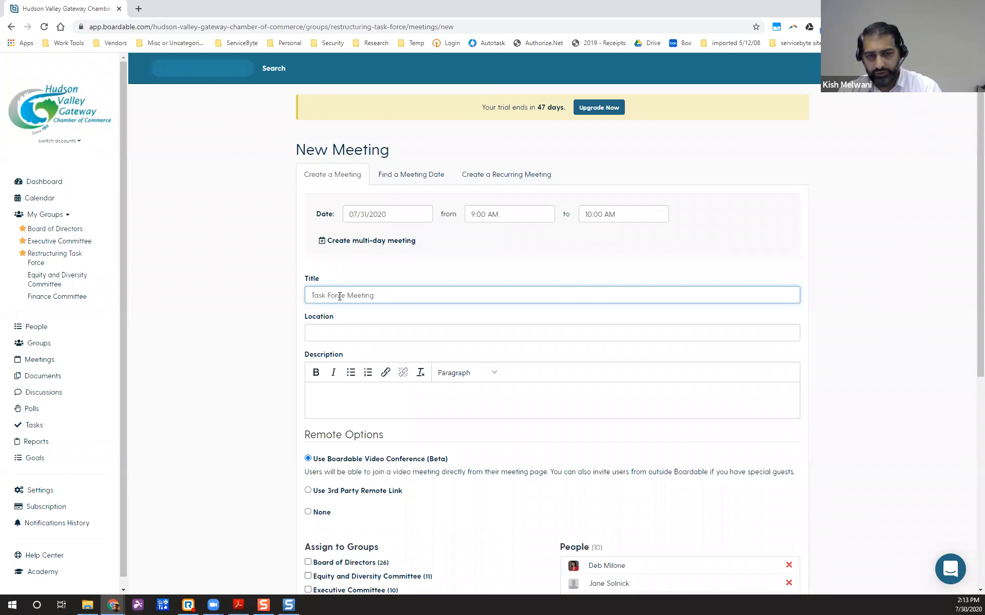
type("- 07/")
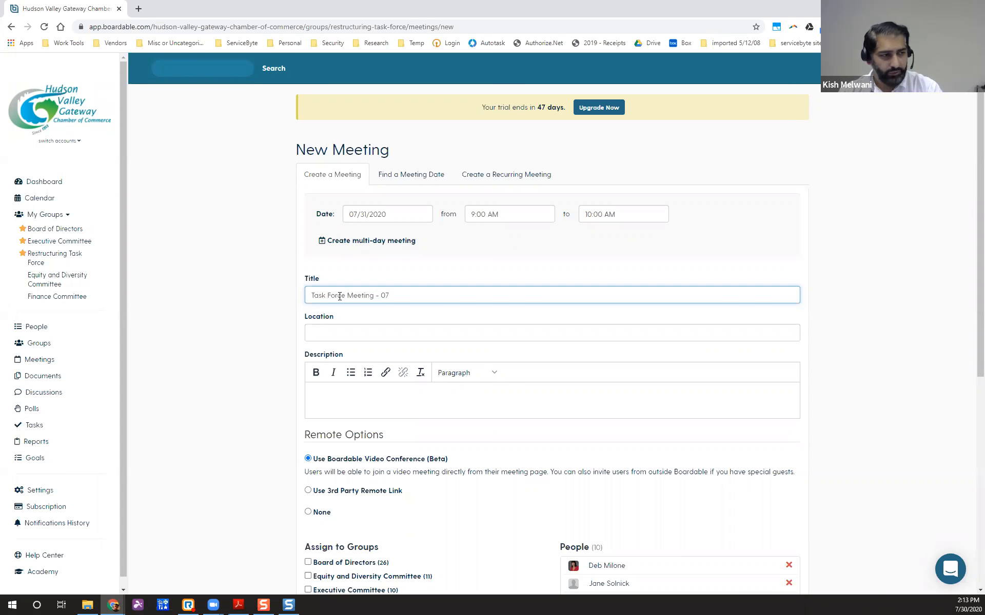
type("/31/2020")
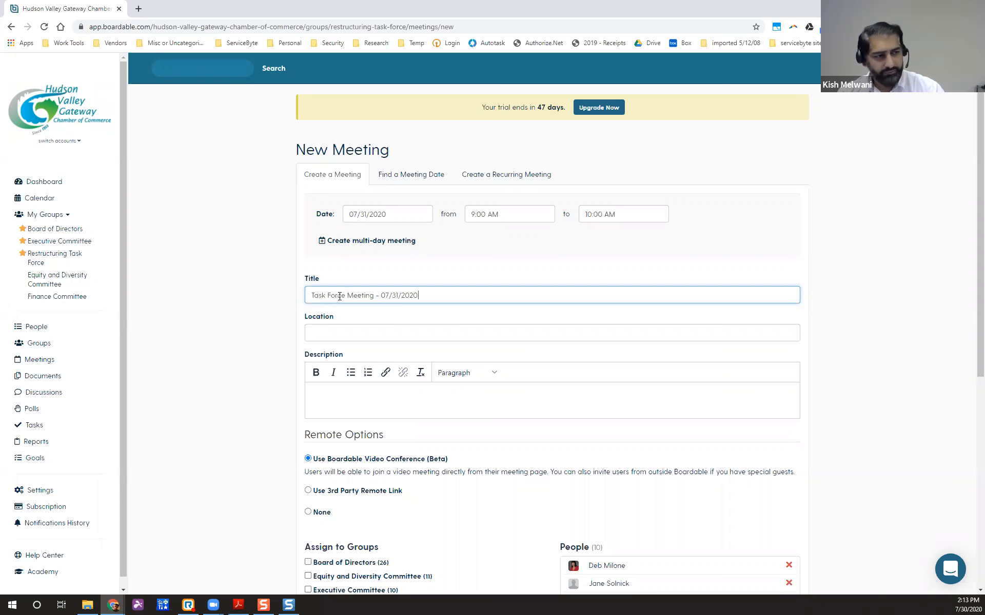
Scroll down and place the cursor in the meeting's Location field.
left_click(361, 333)
left_click(229, 359)
scroll(230, 359, "down", 1)
left_click(295, 292)
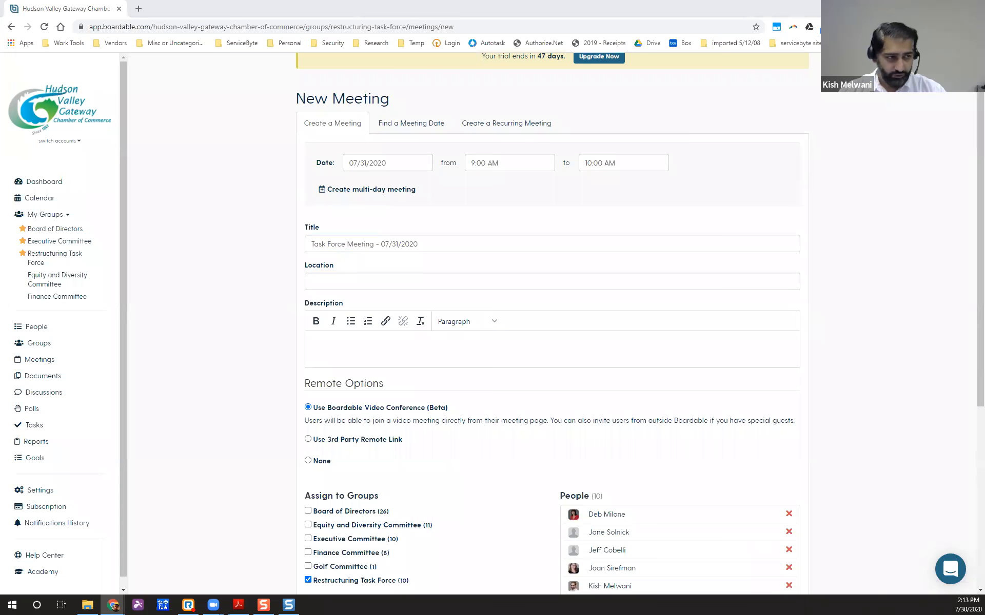
left_click(328, 284)
Replace the wrongly pasted URL in Location with the Zoom meeting link.
right_click(330, 284)
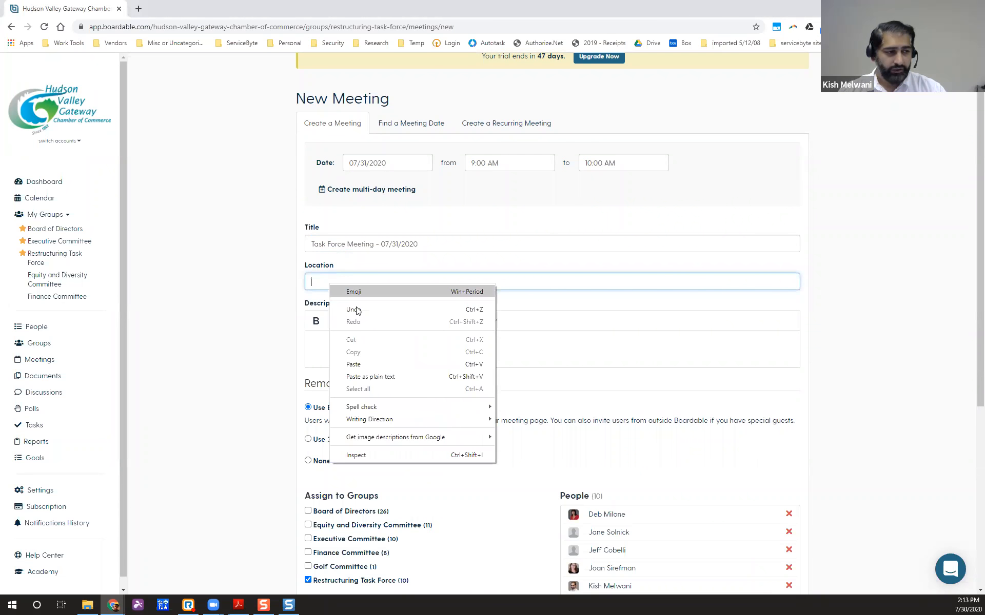
left_click(354, 364)
triple_click(598, 281)
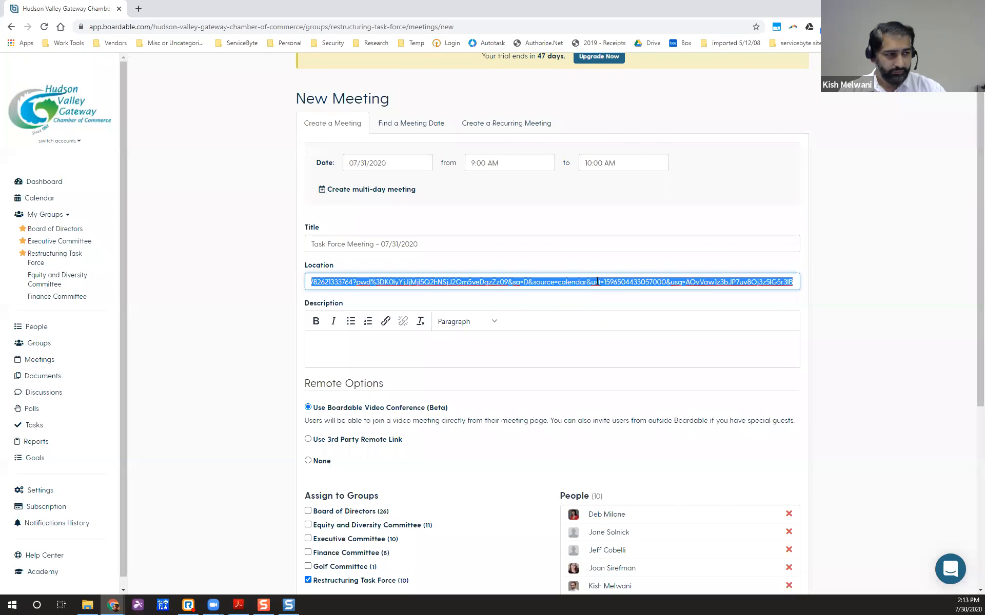
key("BackSpace")
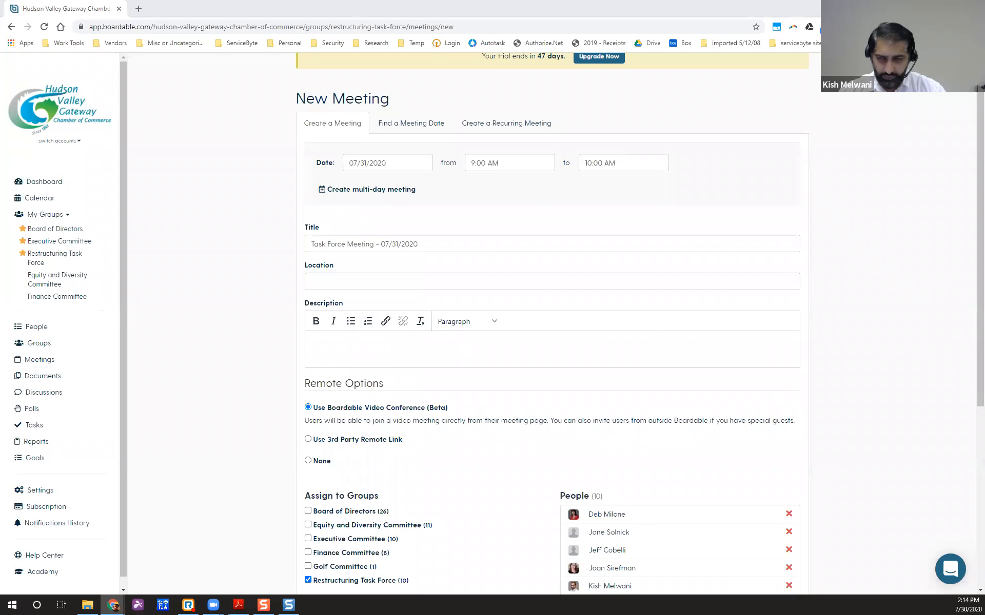
left_click(563, 281)
key("ctrl+v")
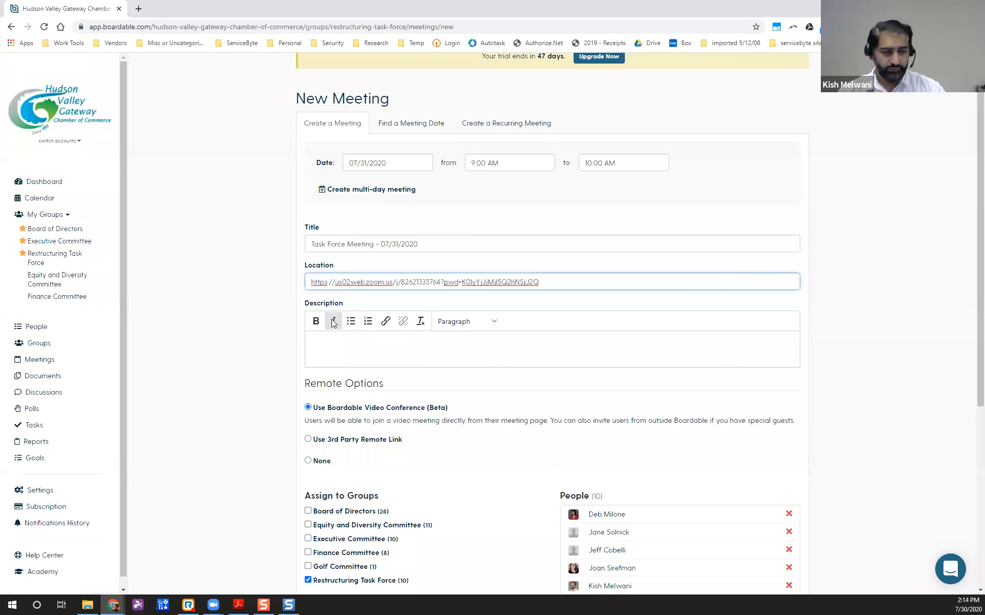
Paste the Zoom invitation into the meeting Description box.
left_click(400, 339)
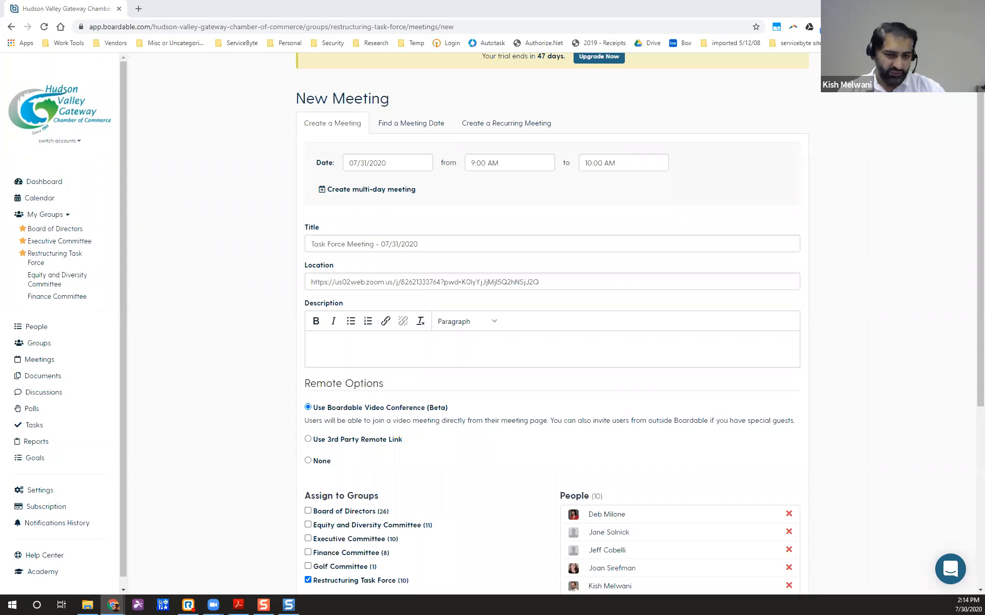
left_click(340, 347)
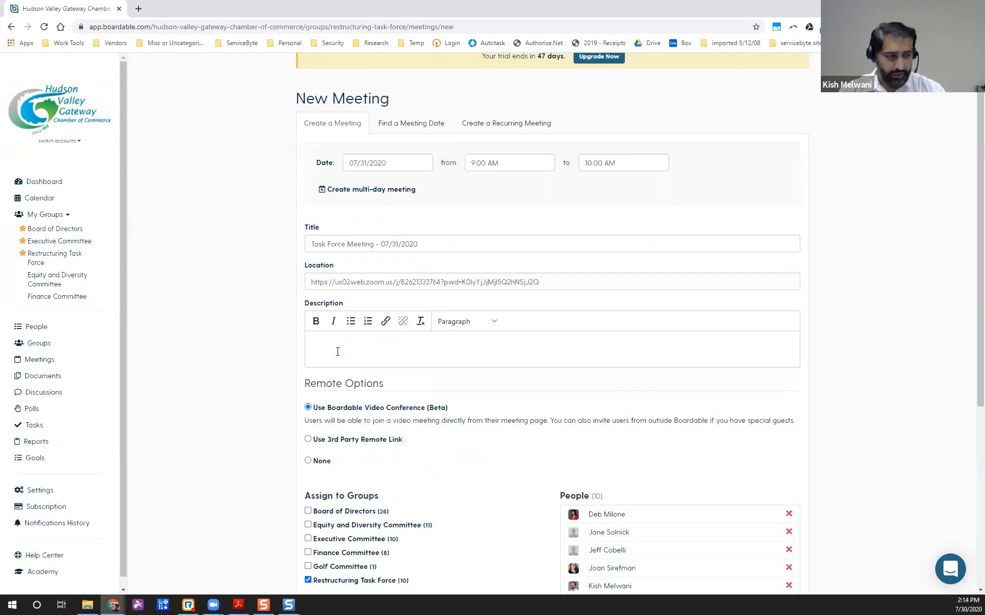
key("ctrl+v")
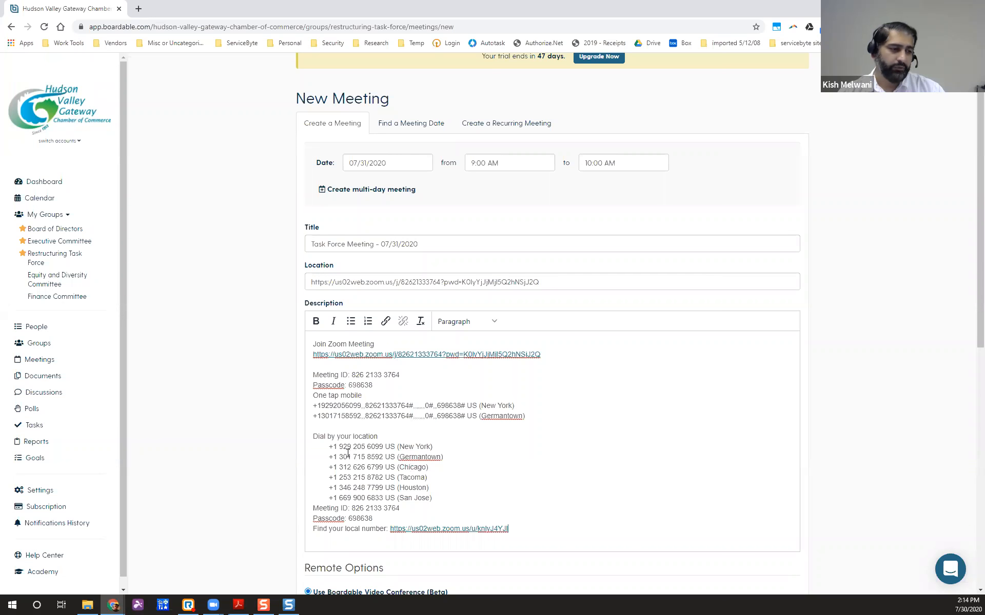
Check the pasted Zoom invitation's Meeting ID and passcode lines, then scroll down to Remote Options.
left_click_drag(337, 446, 405, 447)
left_click(405, 446)
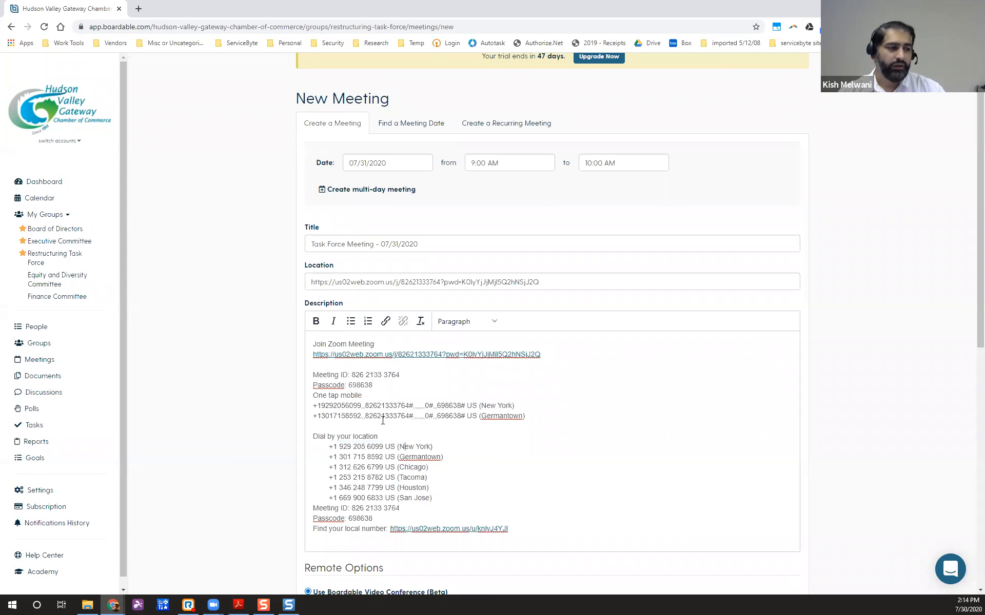
left_click_drag(311, 376, 393, 382)
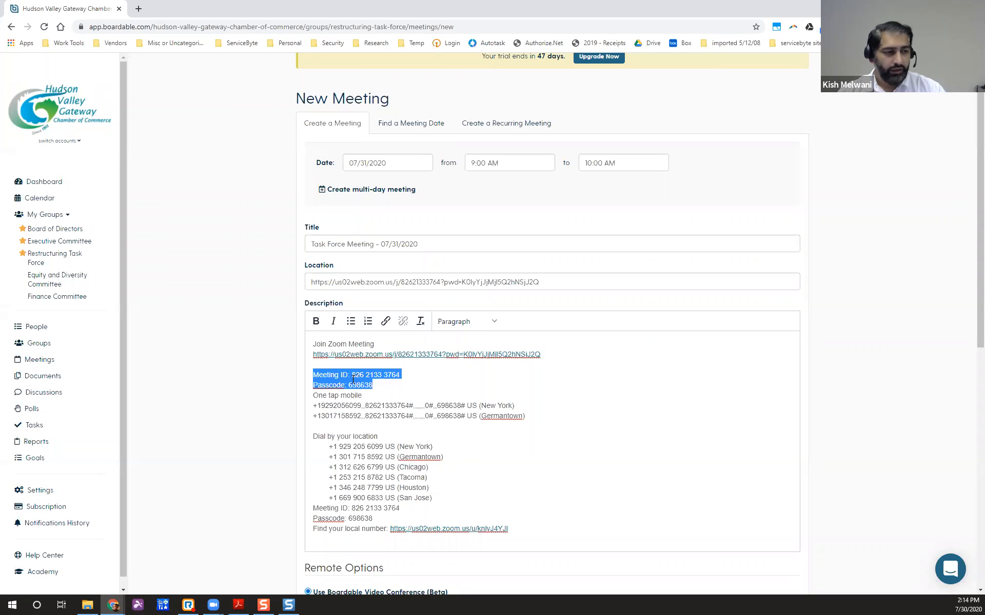
scroll(365, 381, "down", 1)
left_click(395, 375)
scroll(395, 375, "down", 2)
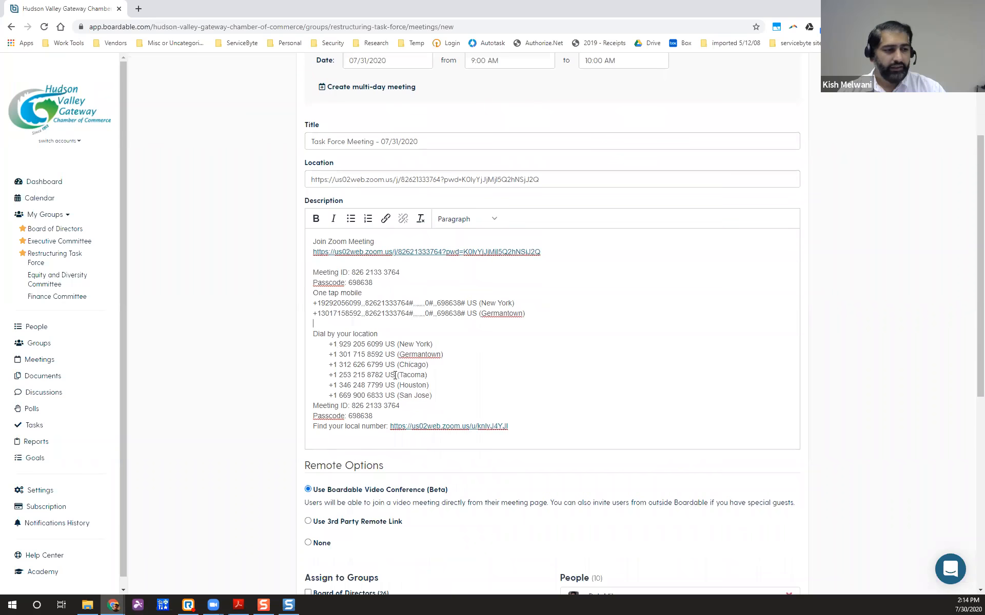
scroll(271, 358, "down", 1)
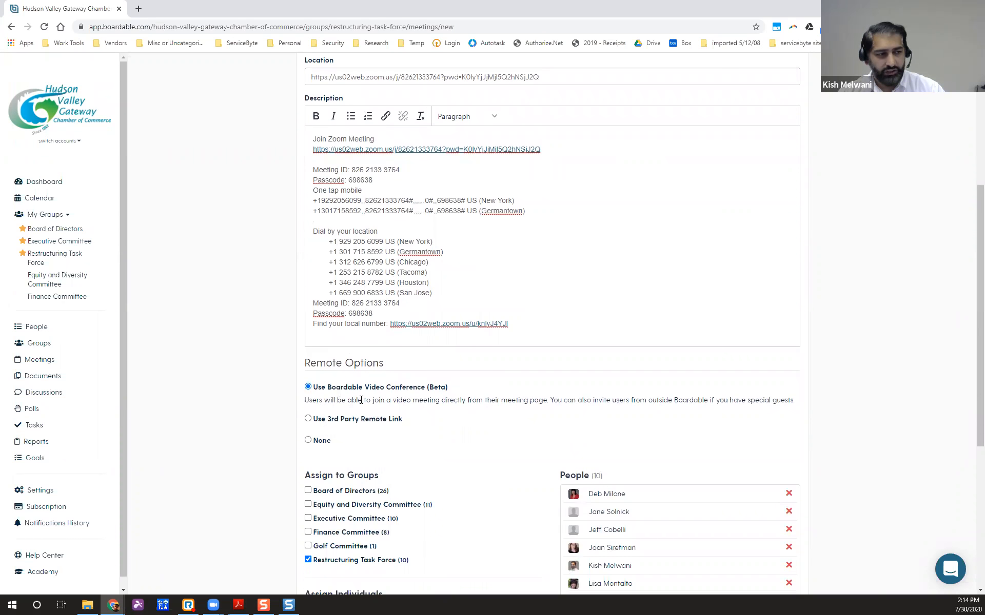
scroll(361, 400, "down", 1)
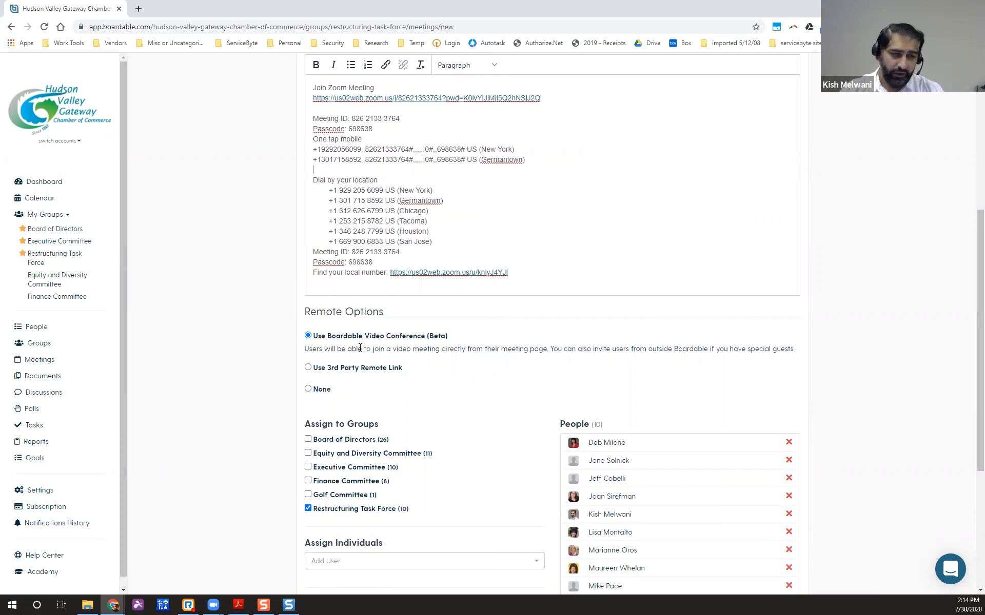
Choose a 3rd-party link for remote access and paste the Zoom join link as its URL.
left_click(308, 368)
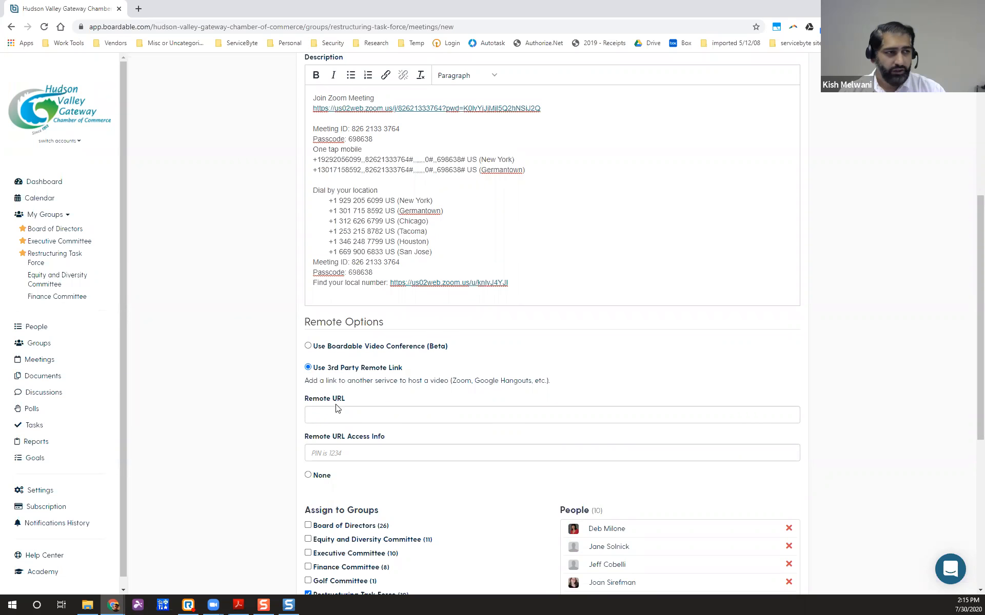
left_click_drag(548, 110, 314, 109)
left_click(595, 408)
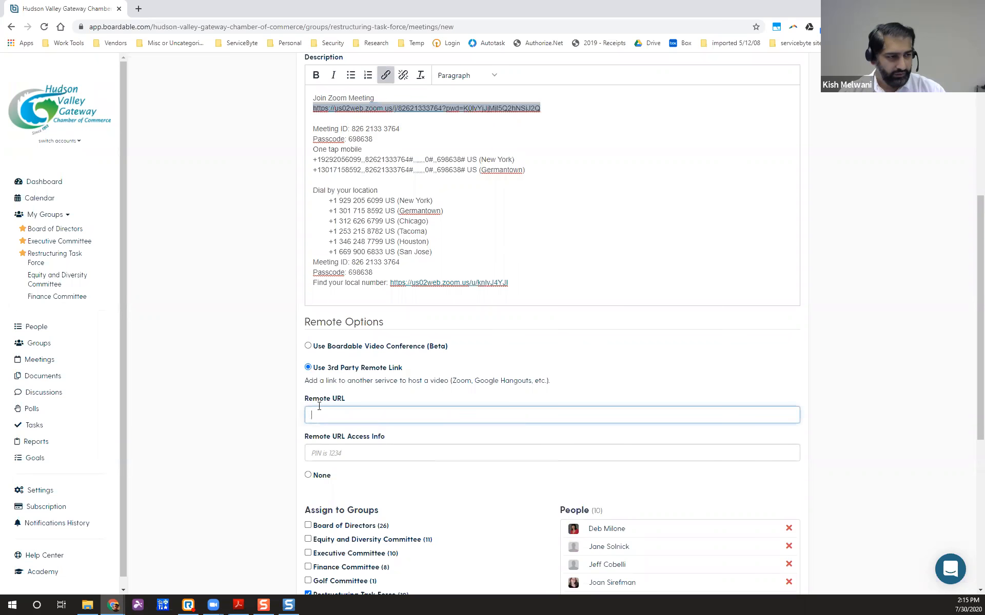
key("ctrl+v")
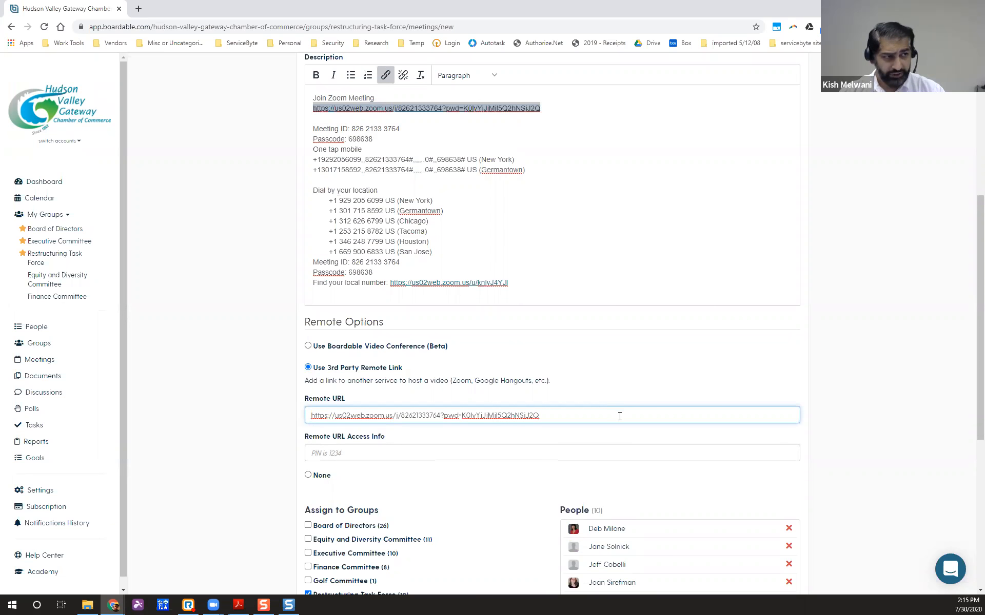
Put the Zoom meeting ID and passcode lines into Remote URL Access Info.
left_click(331, 452)
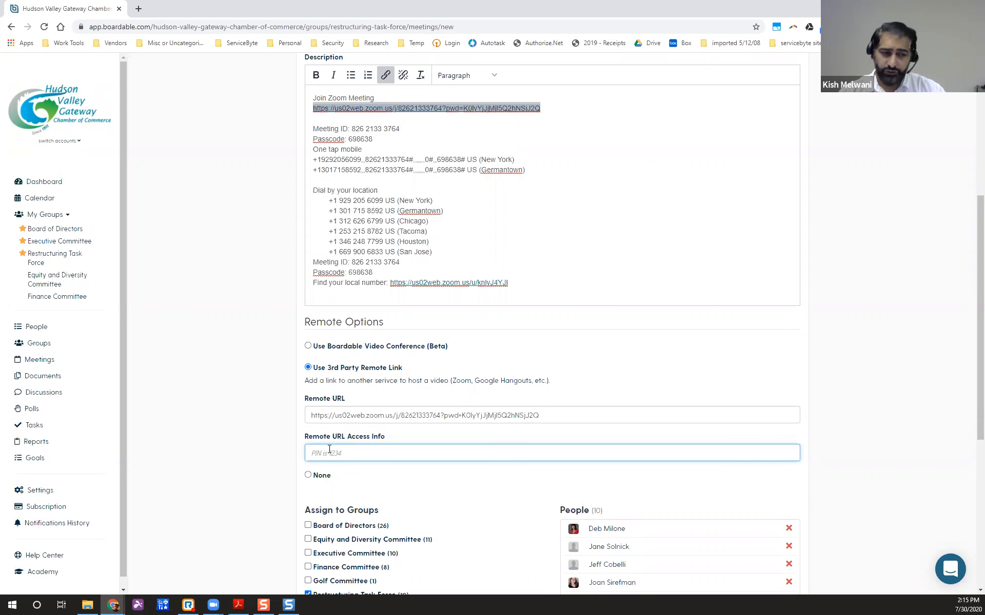
left_click_drag(313, 128, 374, 139)
key("ctrl+c")
left_click(386, 454)
key("ctrl+v")
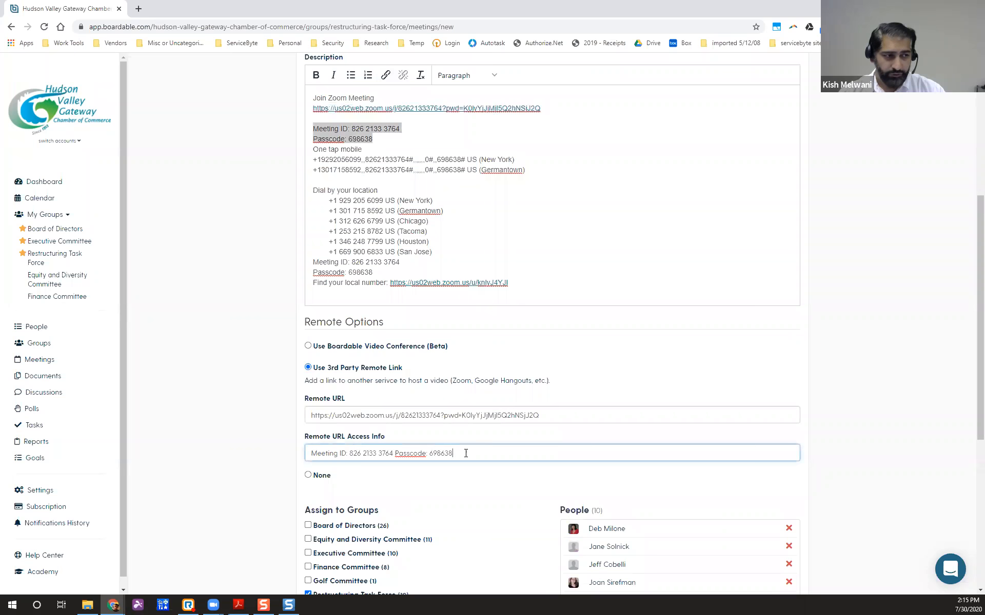
left_click(234, 378)
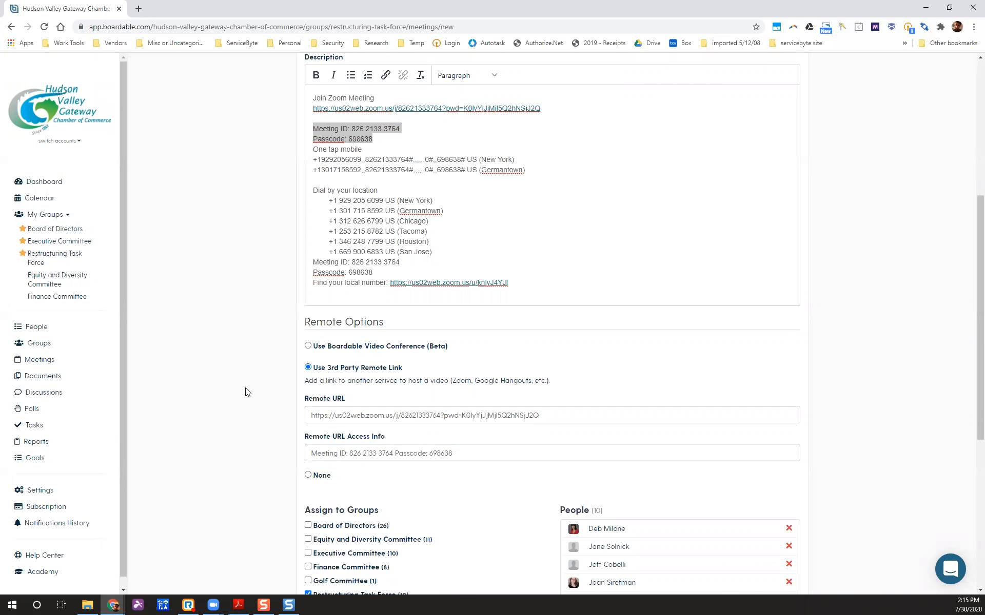
left_click(626, 186)
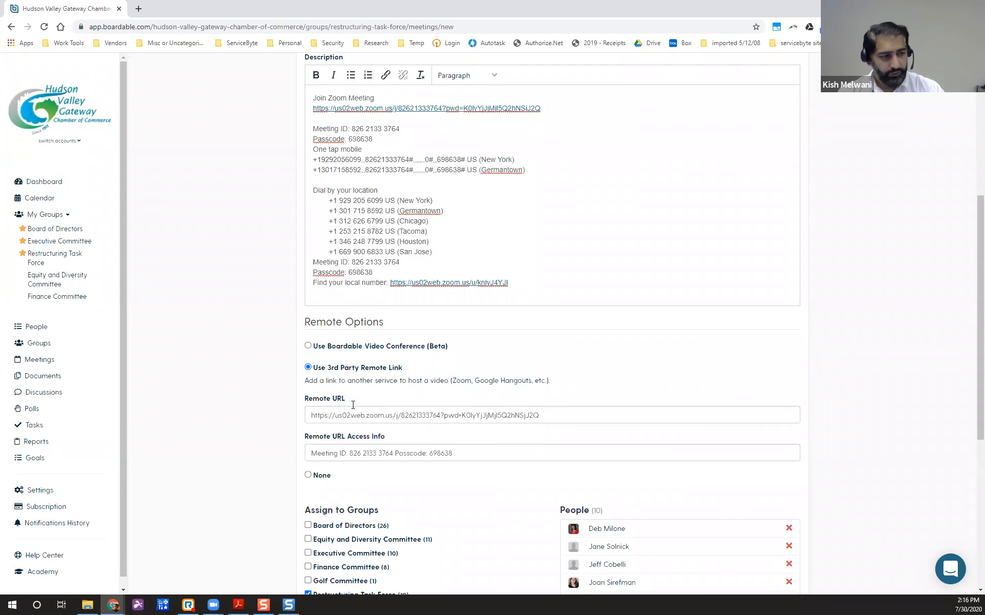
scroll(350, 415, "down", 1)
scroll(350, 415, "down", 5)
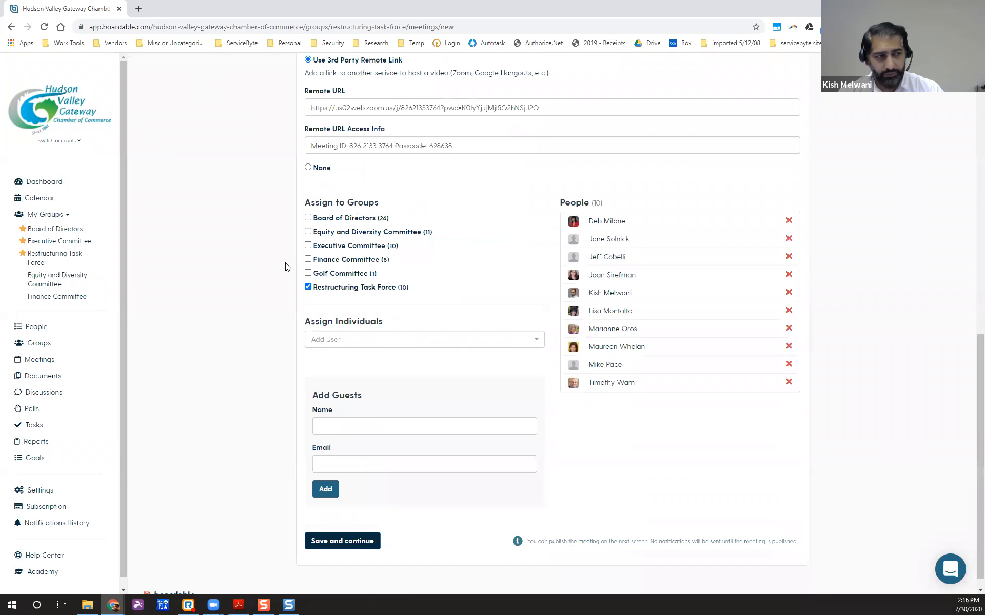
left_click(309, 218)
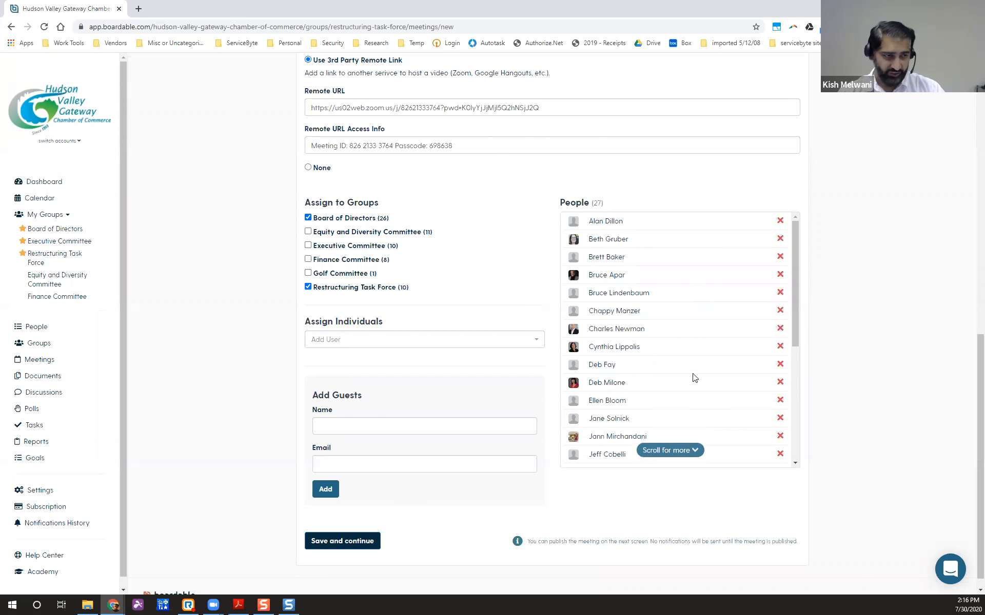
left_click(308, 218)
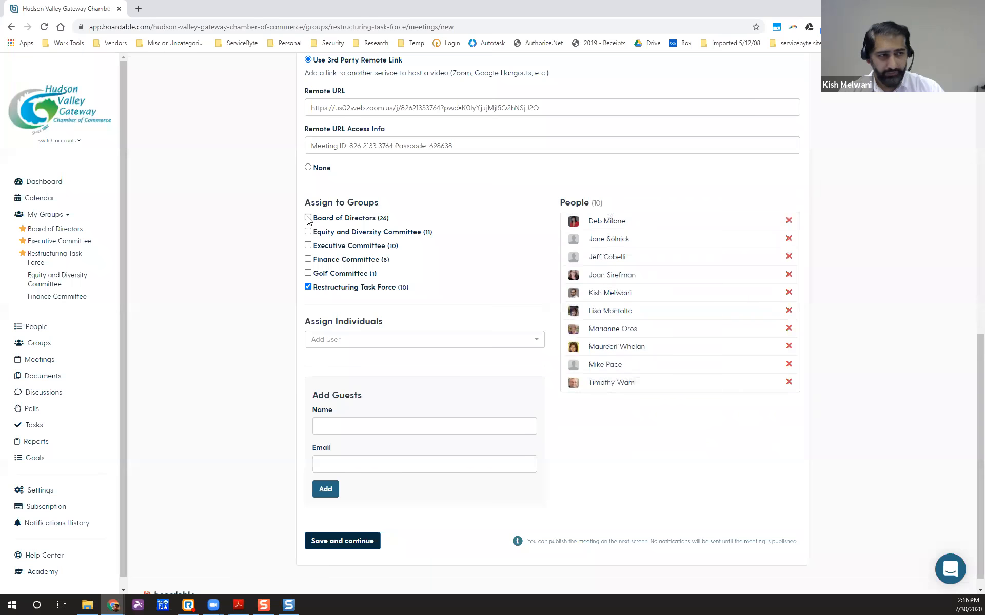
left_click(425, 339)
scroll(410, 427, "down", 5)
scroll(408, 426, "up", 6)
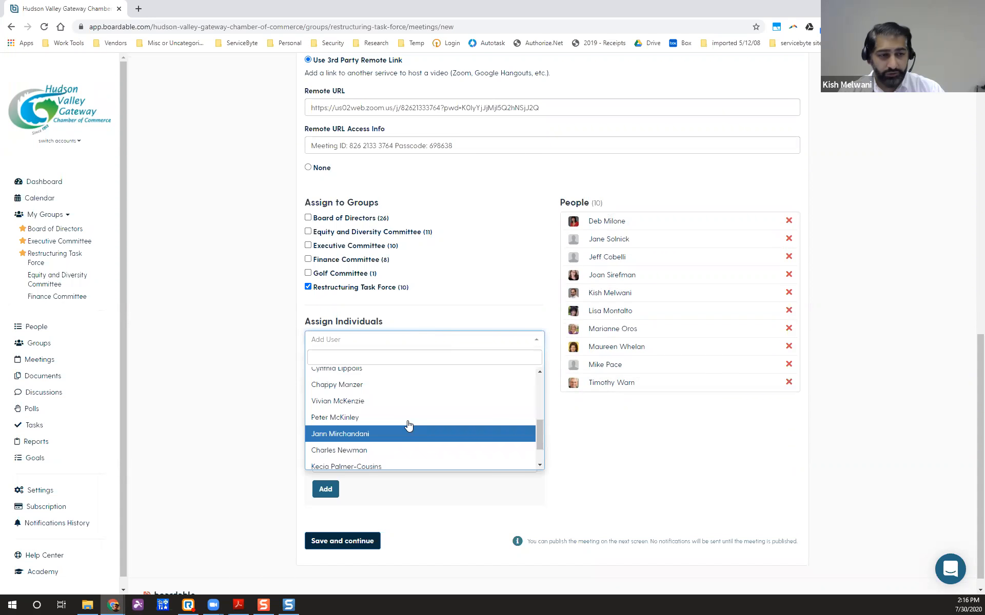
left_click(266, 353)
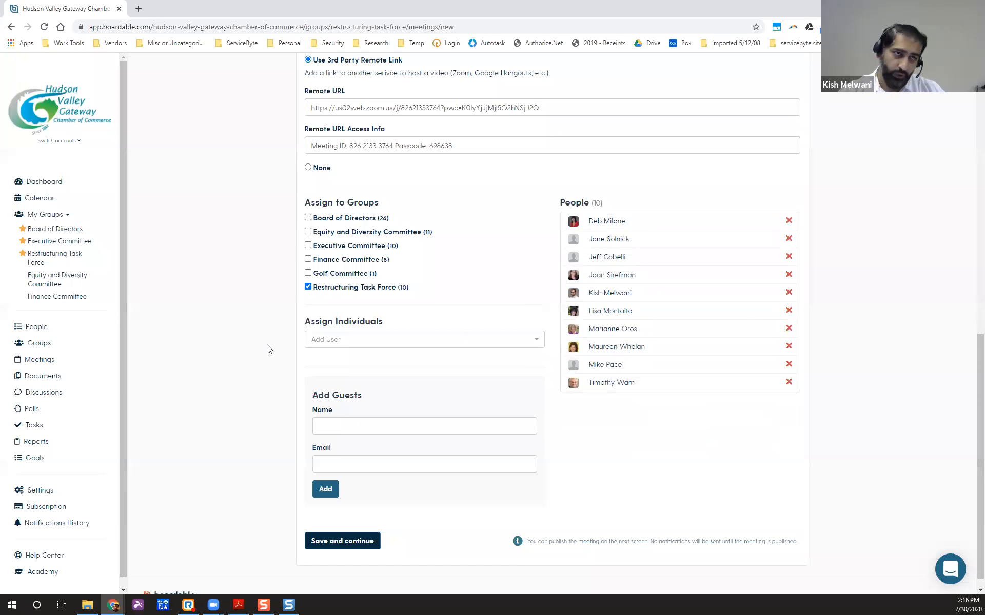
scroll(210, 385, "down", 1)
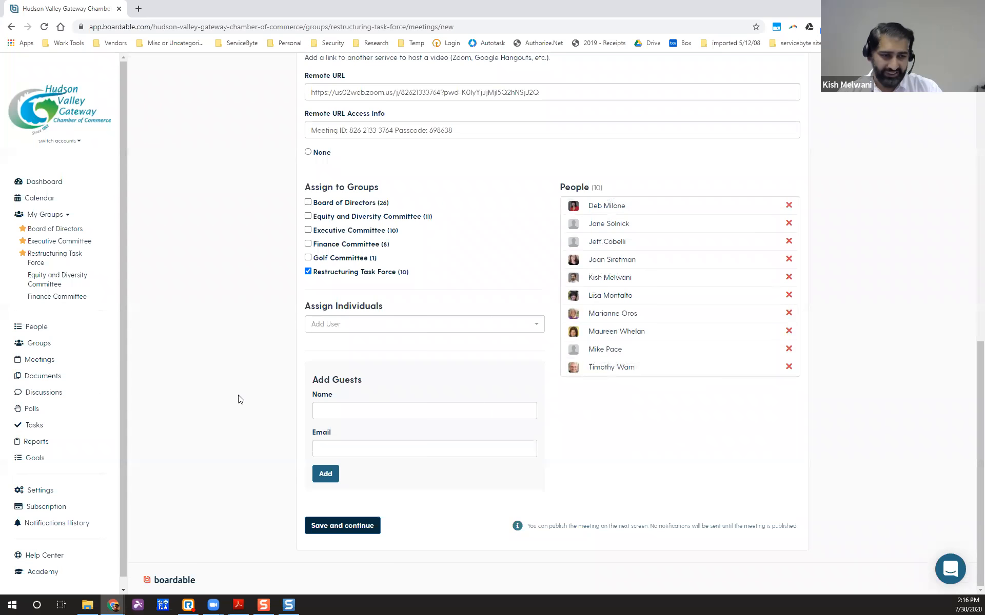
left_click(356, 407)
Add a guest with their full name and e-mail address under Add Guests.
type("Richard")
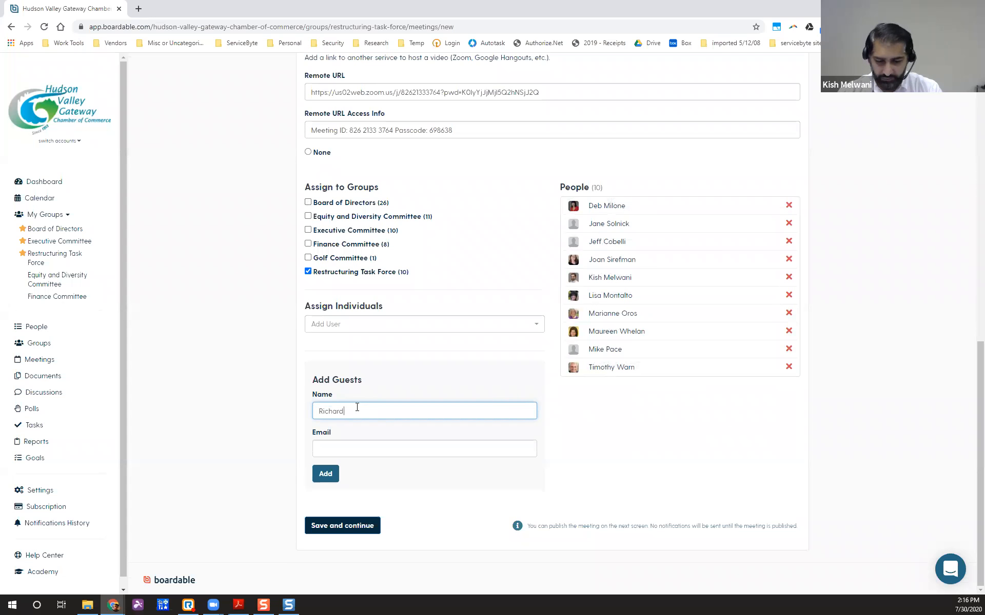
key("ctrl+a")
type("john Smith")
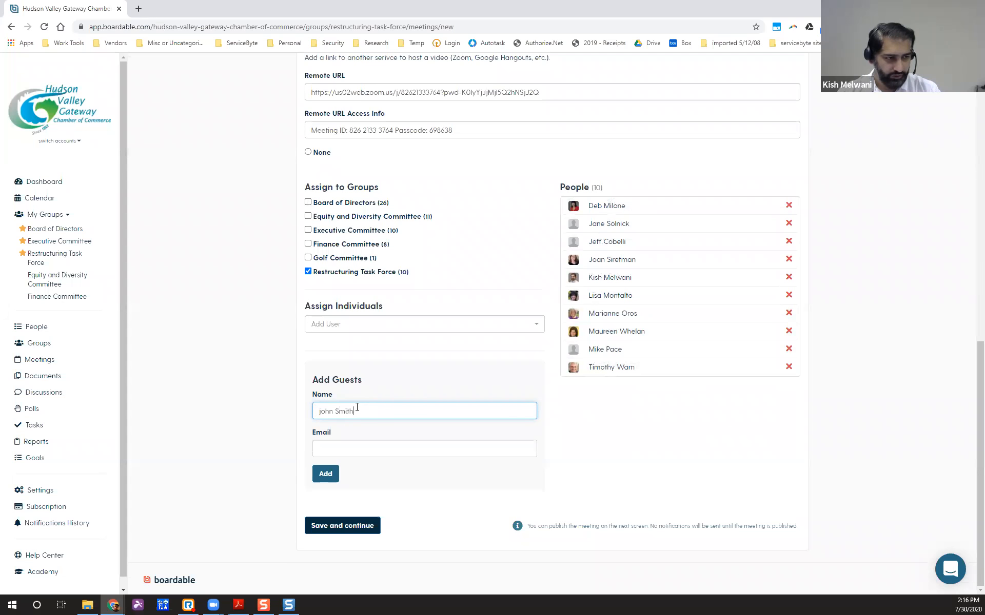
left_click(324, 448)
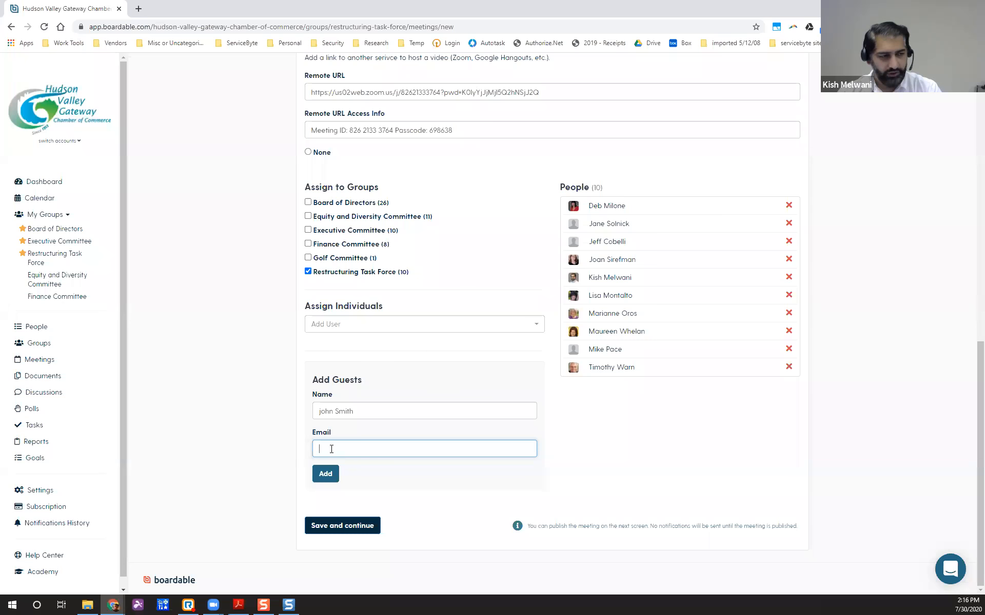
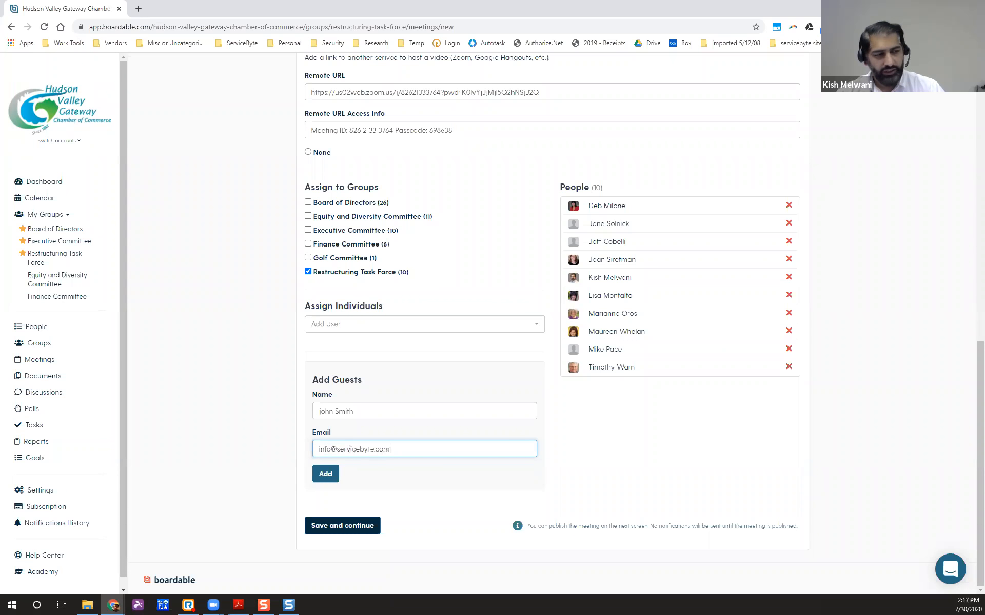
left_click(328, 476)
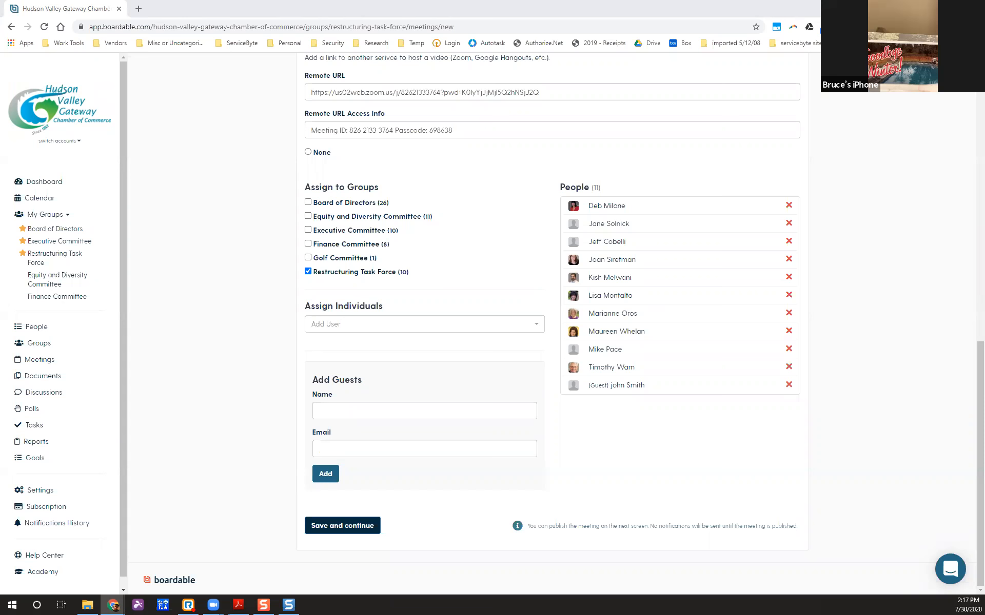
Toggle the Board of Directors group on and off, leaving it unassigned and the guest fields empty.
left_click(348, 406)
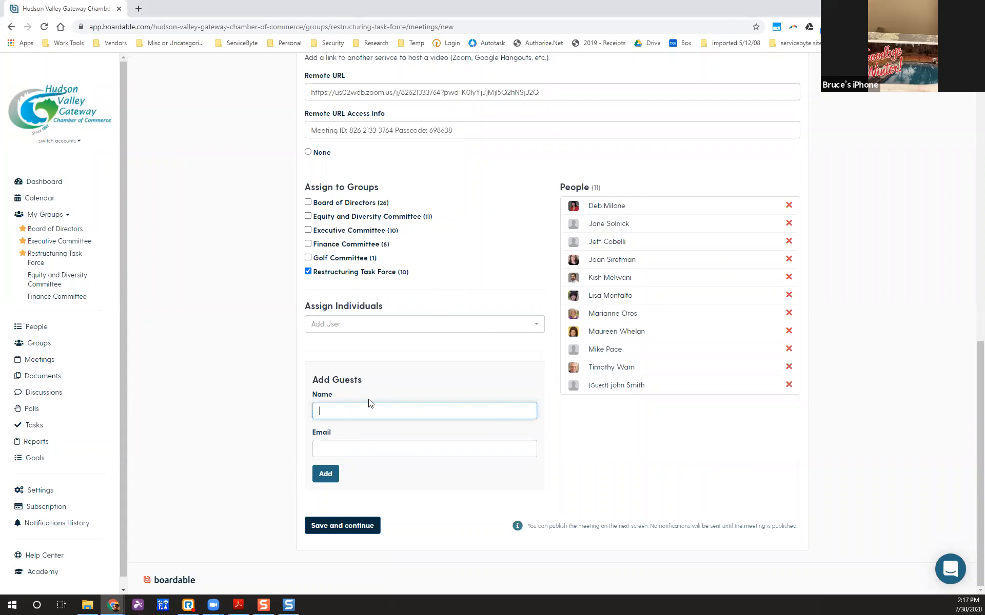
left_click(399, 388)
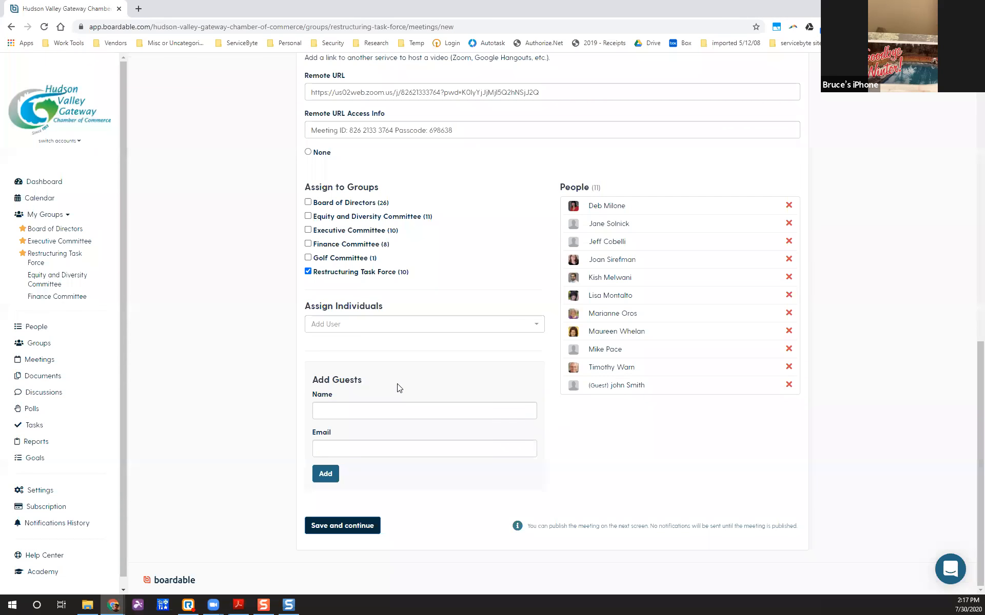
left_click(307, 202)
left_click(307, 202)
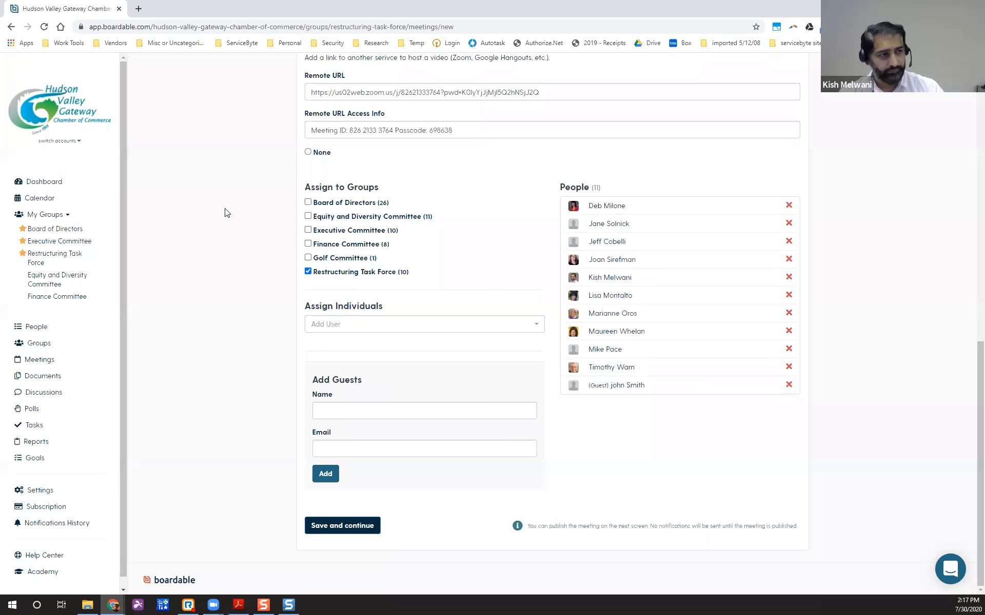
left_click_drag(309, 188, 369, 188)
left_click(395, 262)
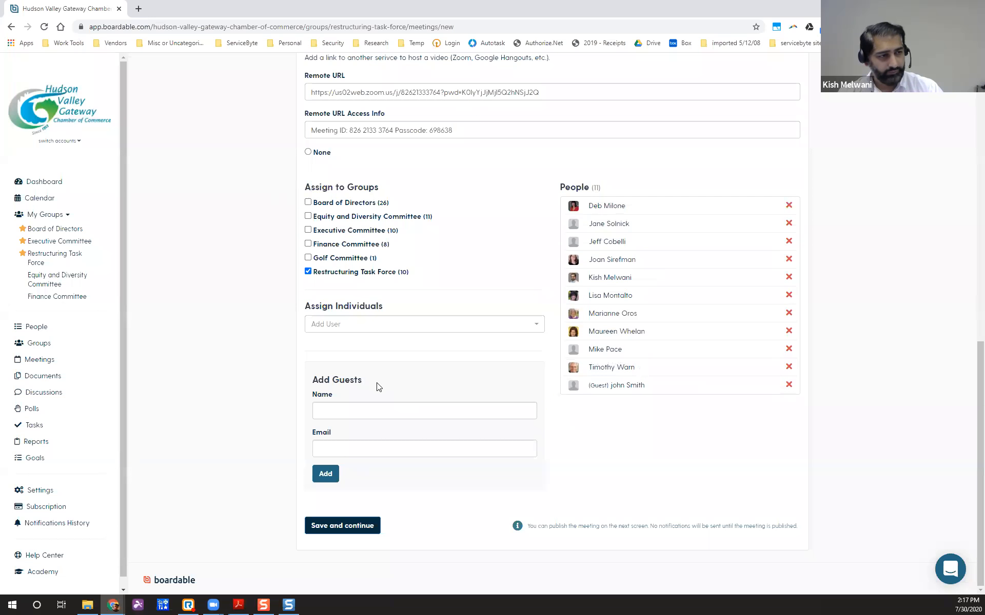
left_click(395, 411)
left_click(203, 420)
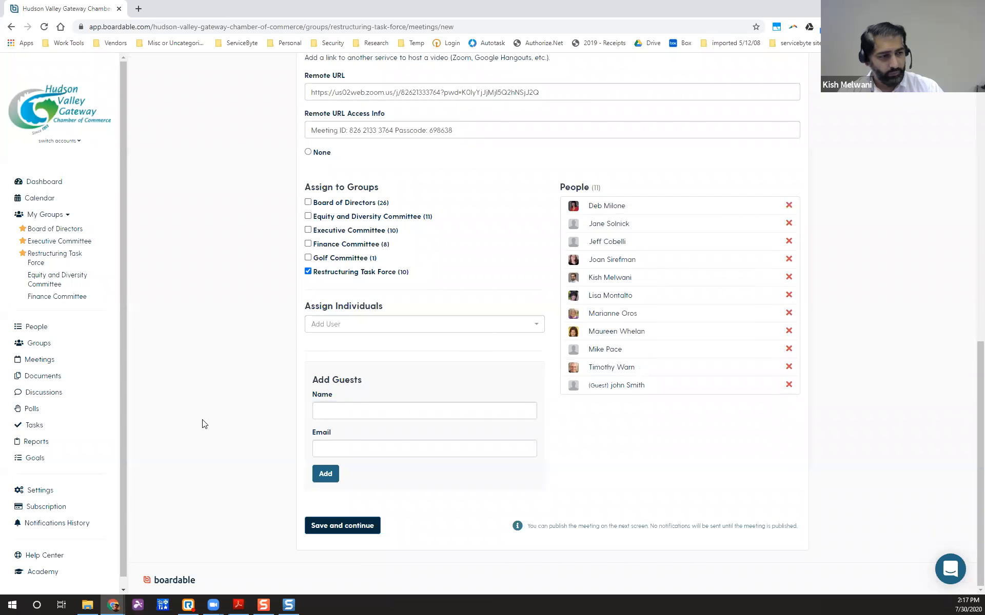
left_click(394, 411)
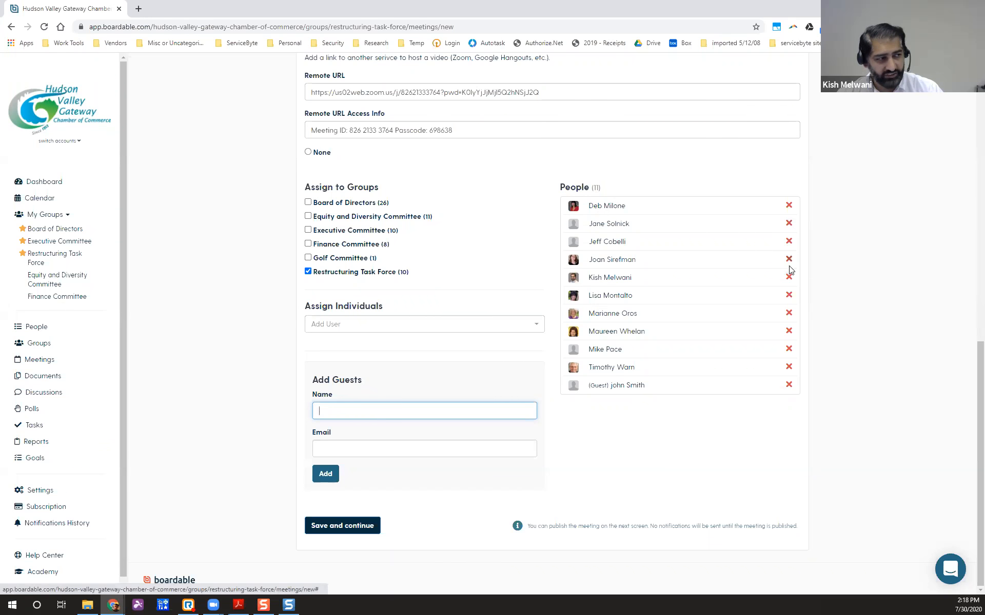
left_click(293, 327)
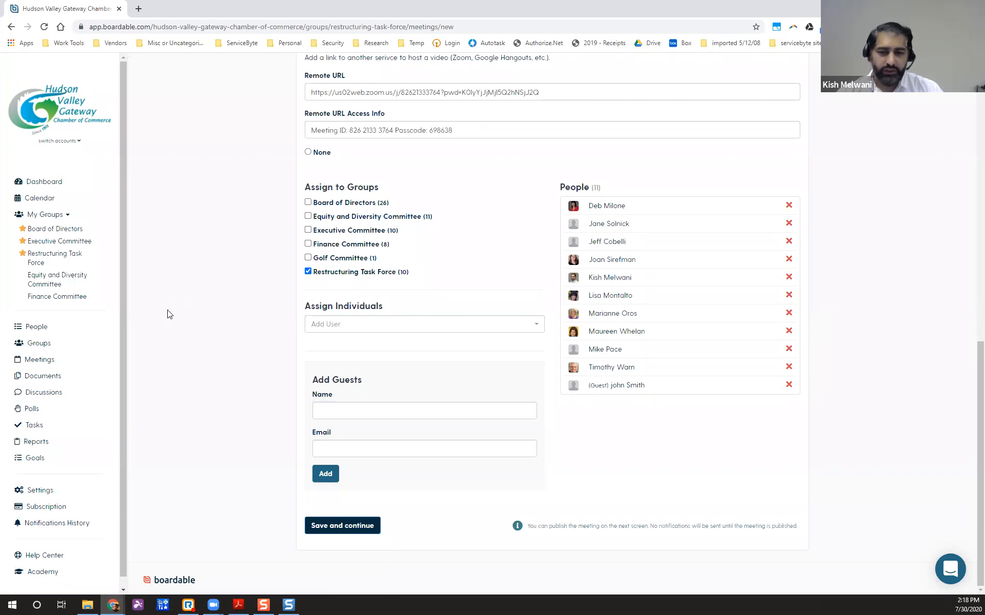
Uncheck the Restructuring Task Force group under Assign to Groups.
scroll(228, 418, "up", 12)
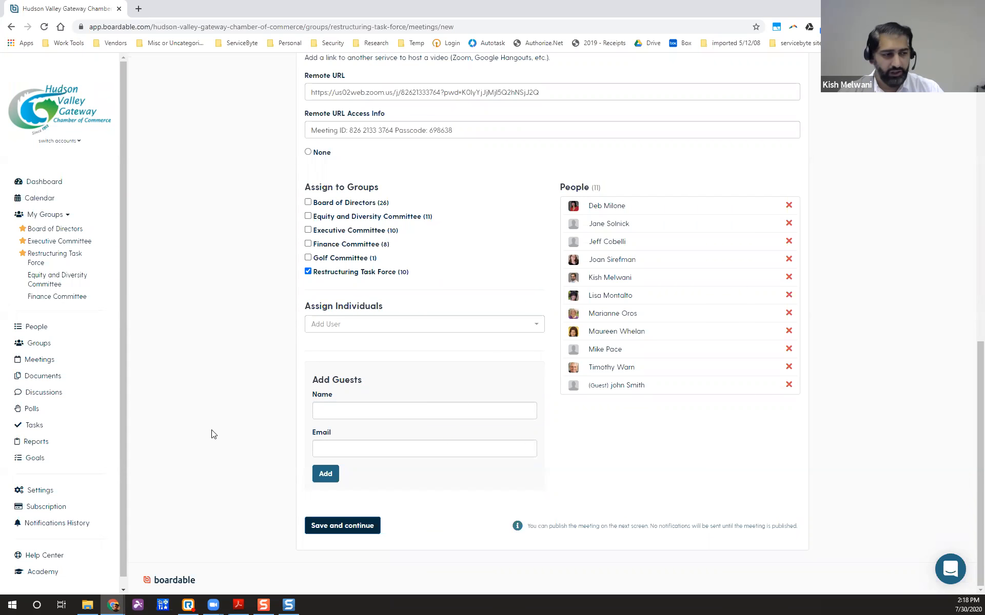
scroll(214, 430, "up", 8)
scroll(214, 430, "down", 4)
scroll(214, 430, "down", 4)
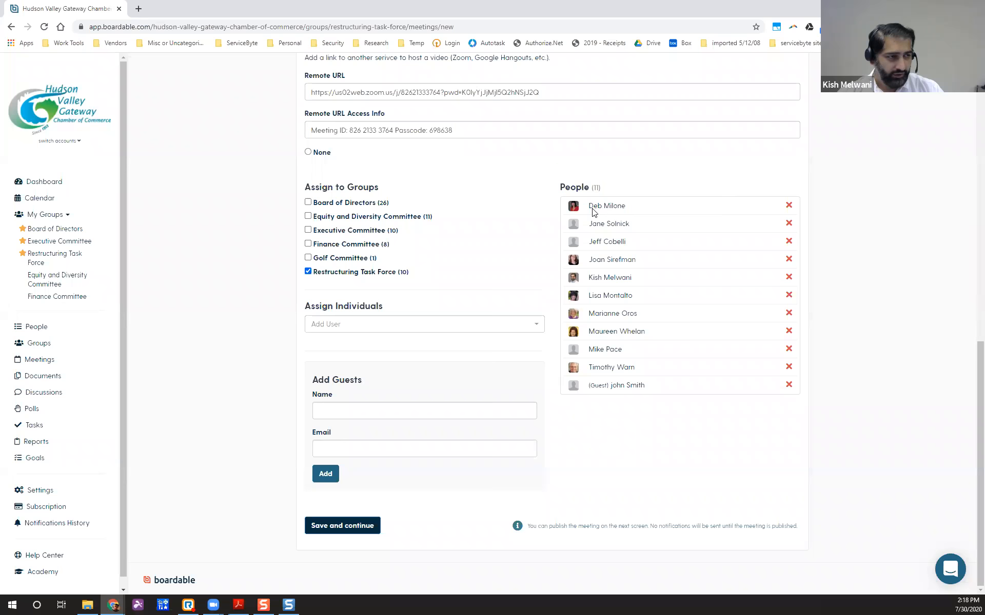
left_click(308, 272)
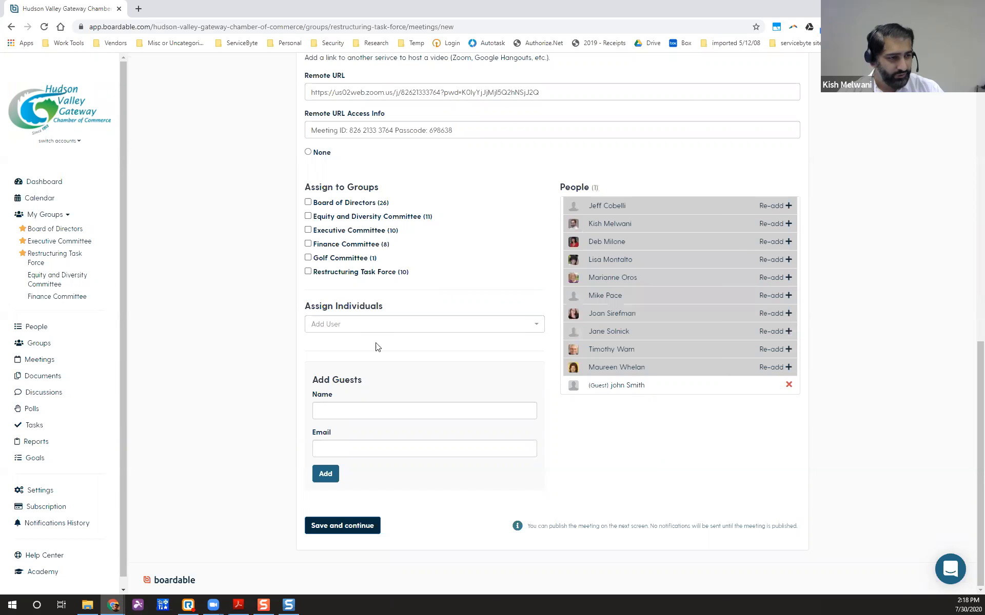
left_click(390, 328)
left_click(390, 327)
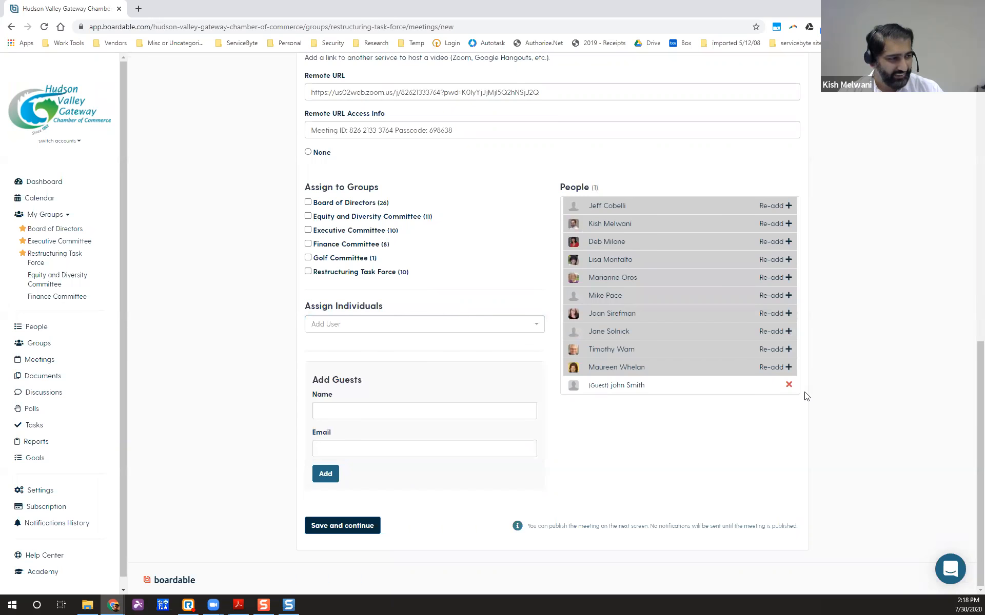
left_click(788, 384)
left_click(374, 328)
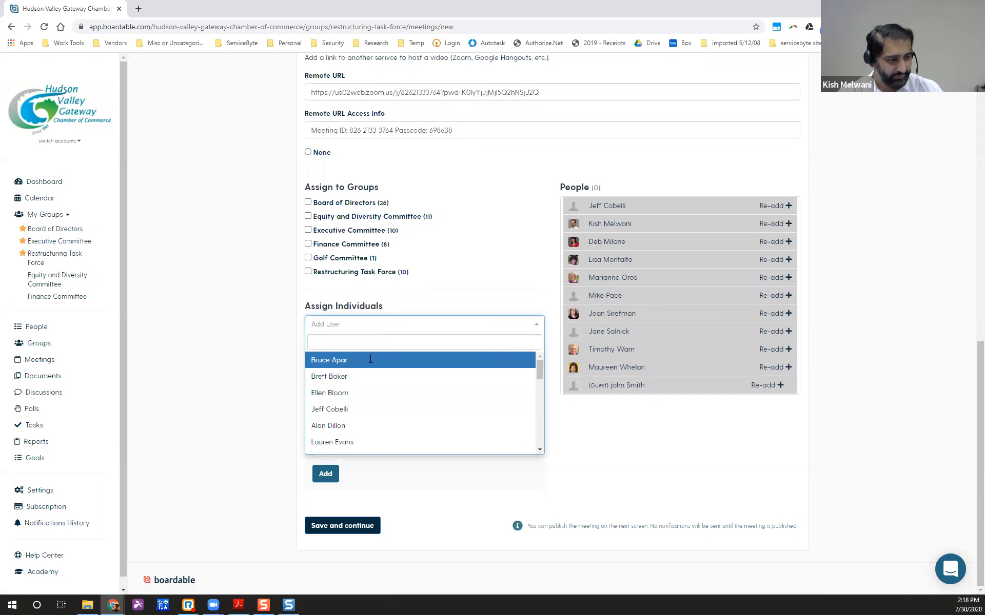
type("kish")
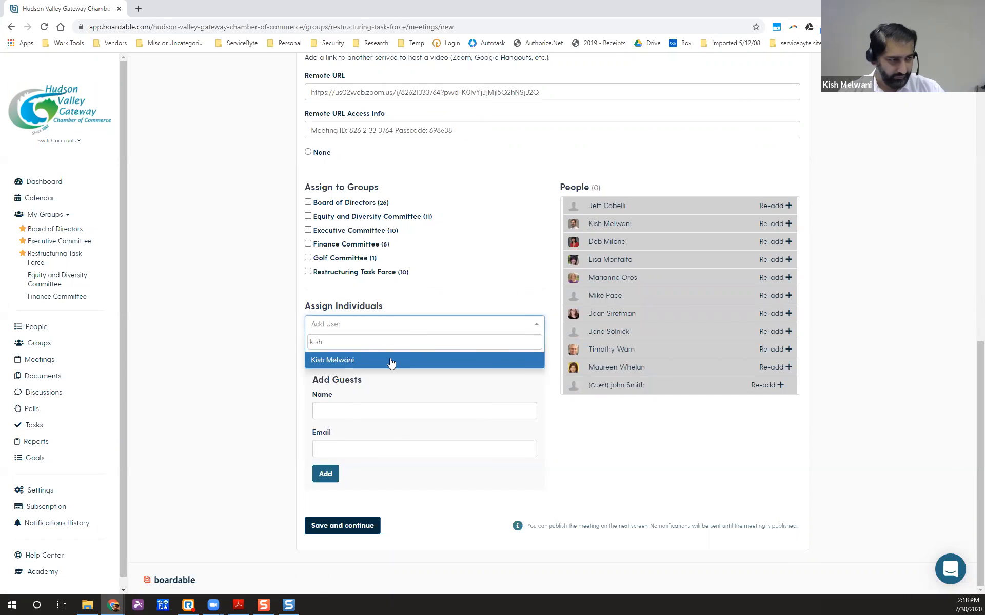
left_click(391, 359)
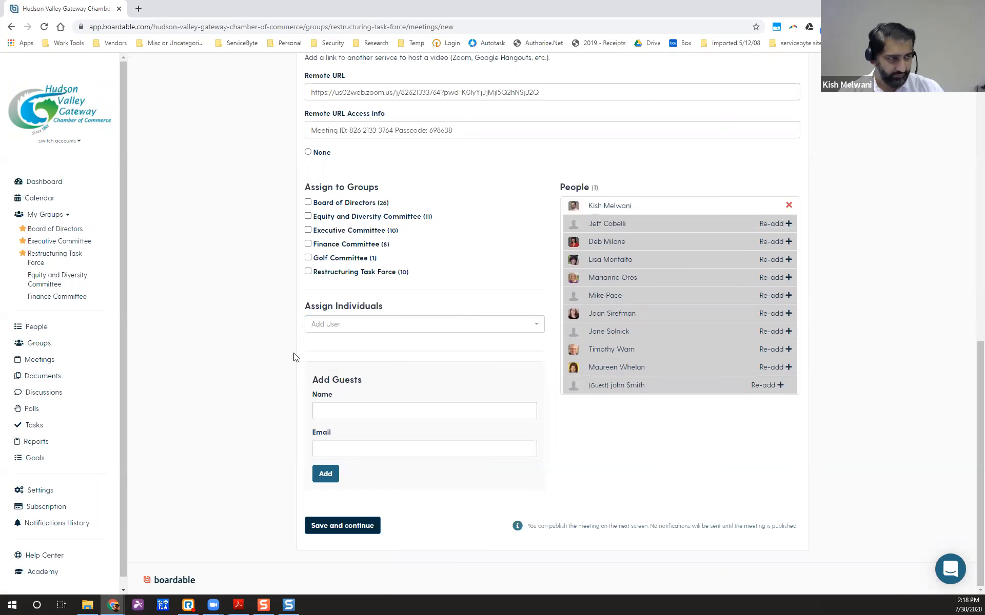
left_click(351, 530)
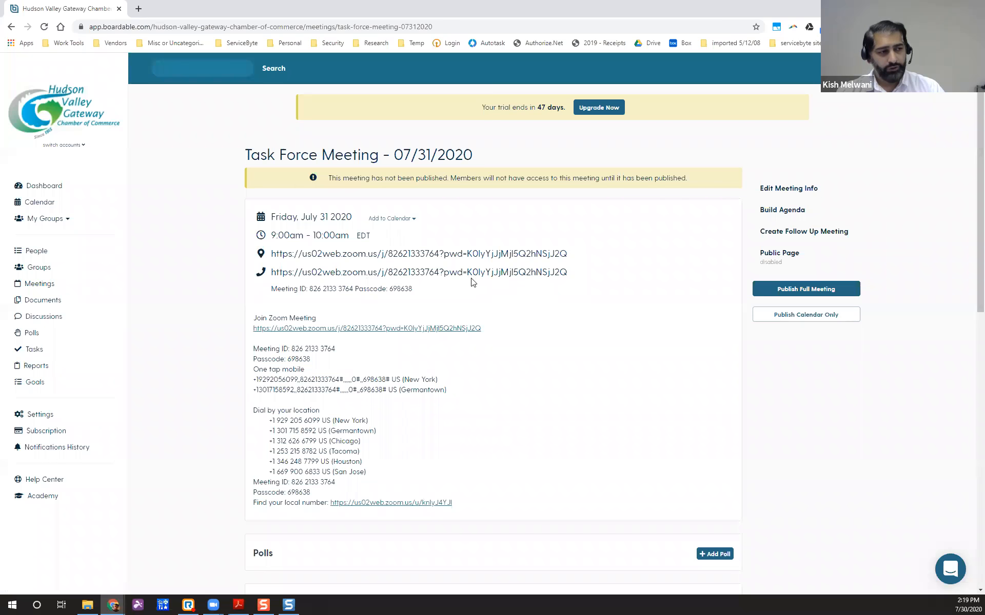
Review the saved Task Force Meeting page, then go to its agenda builder.
scroll(512, 295, "down", 2)
scroll(512, 295, "down", 10)
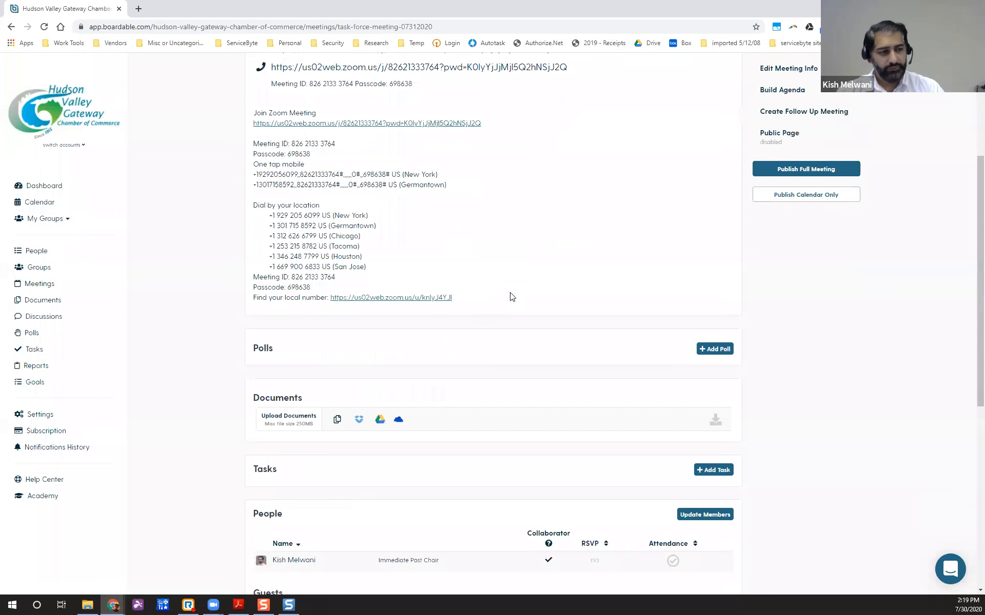
scroll(511, 302, "up", 7)
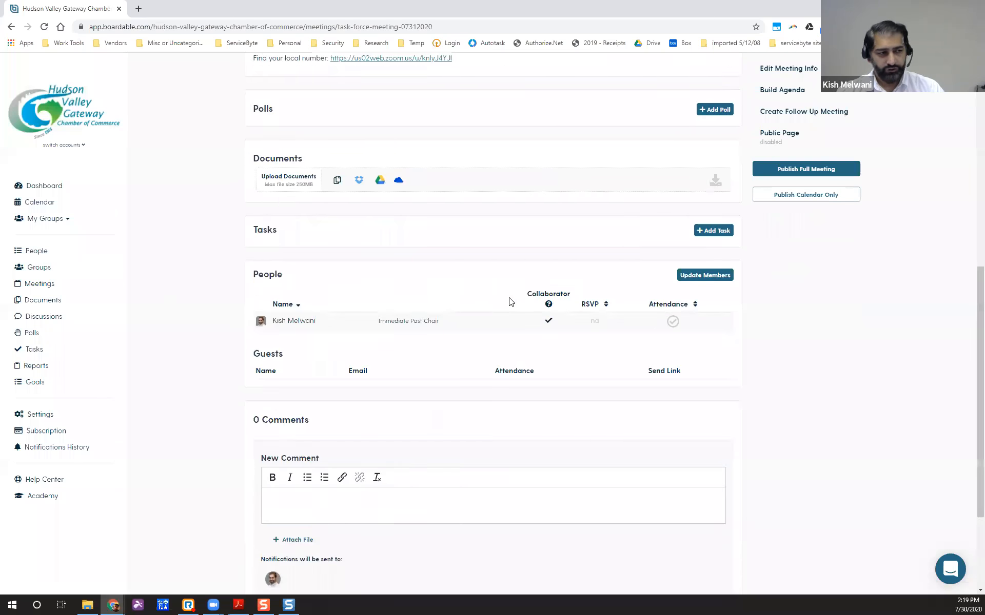
scroll(510, 302, "down", 3)
scroll(511, 302, "up", 4)
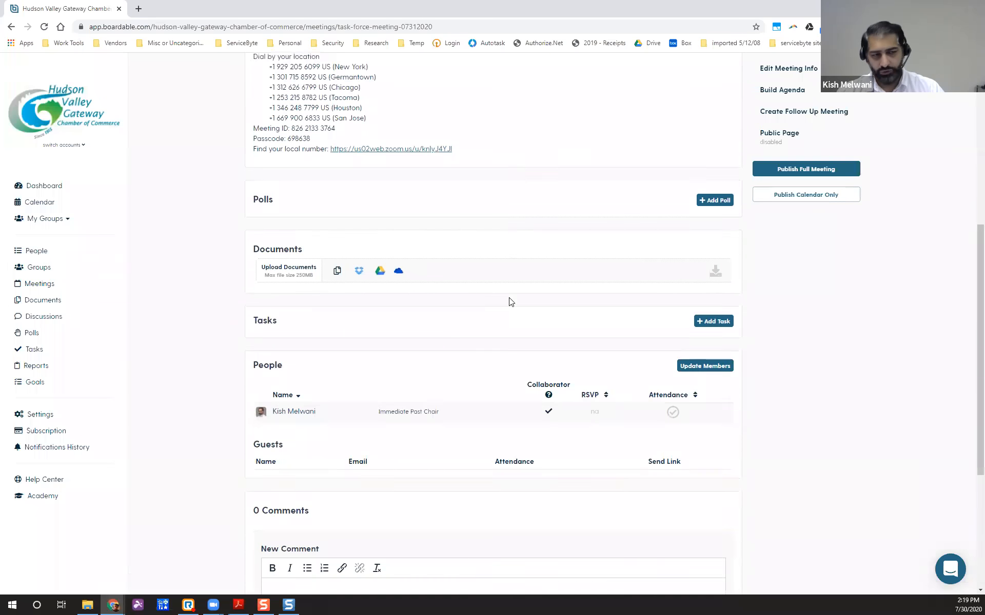
scroll(511, 302, "down", 3)
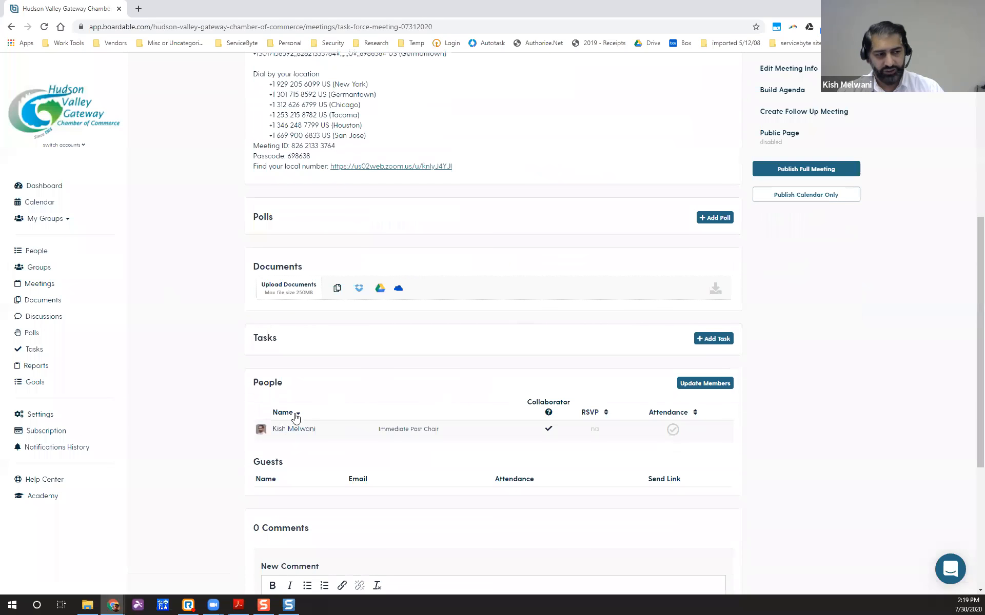
scroll(409, 403, "up", 2)
scroll(409, 403, "down", 1)
scroll(409, 403, "up", 6)
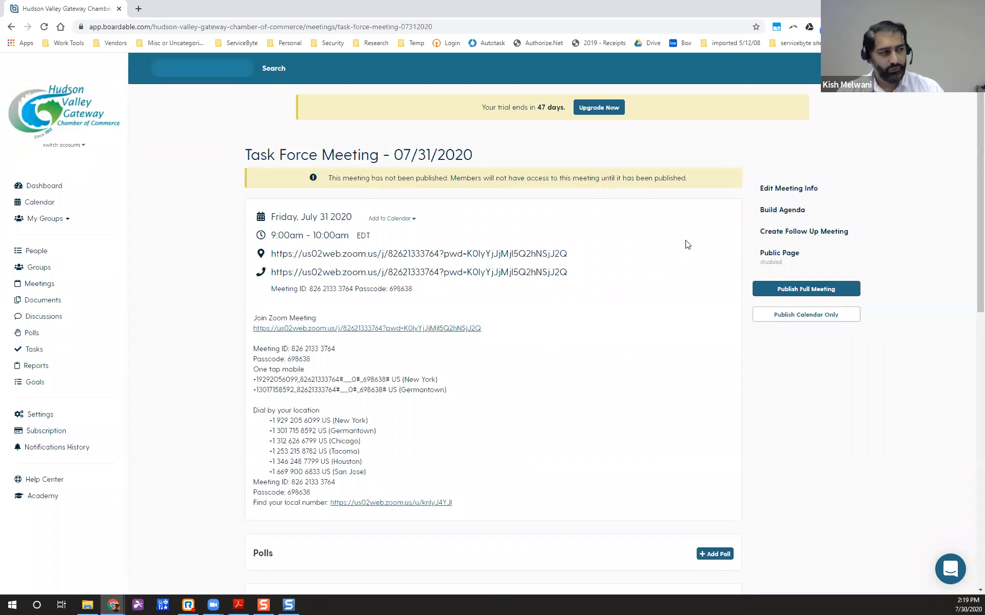
left_click(809, 215)
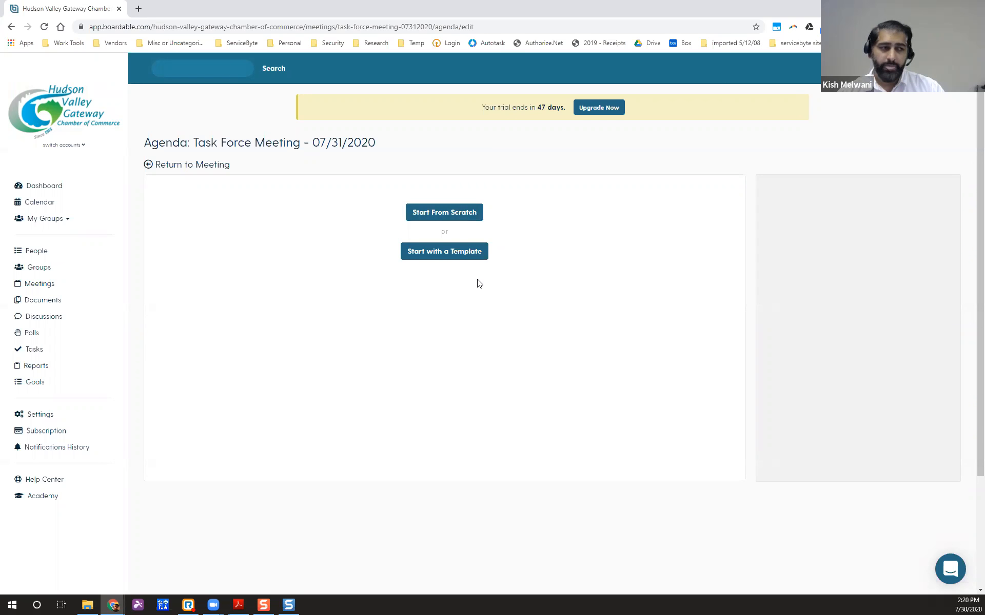
Build the agenda from the General Meeting template's seven items.
left_click(443, 258)
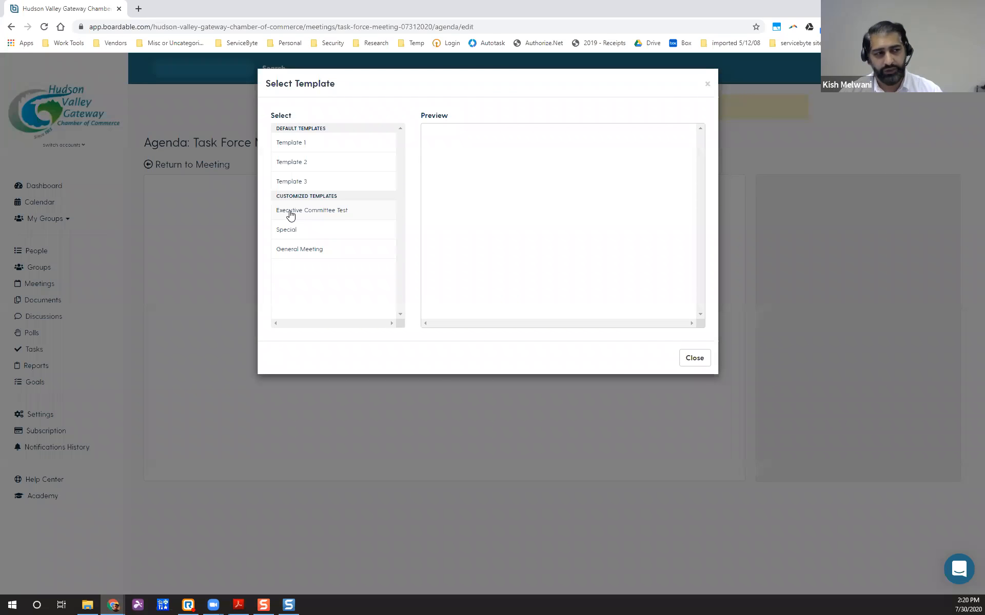
left_click(308, 251)
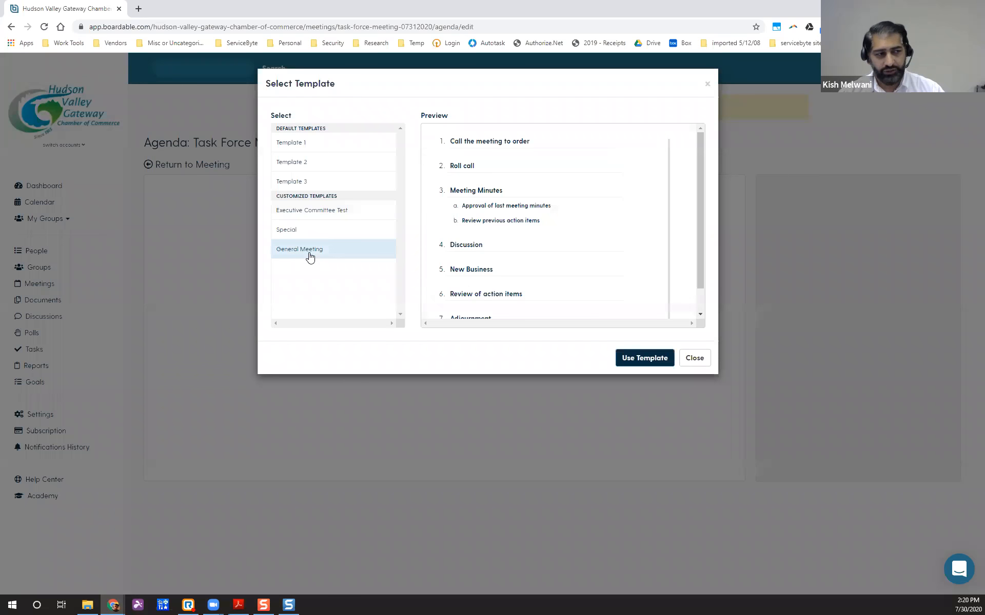
mouse_move(700, 245)
left_mouse_down()
mouse_move(699, 270)
mouse_move(693, 219)
mouse_move(695, 255)
mouse_move(695, 244)
left_mouse_up()
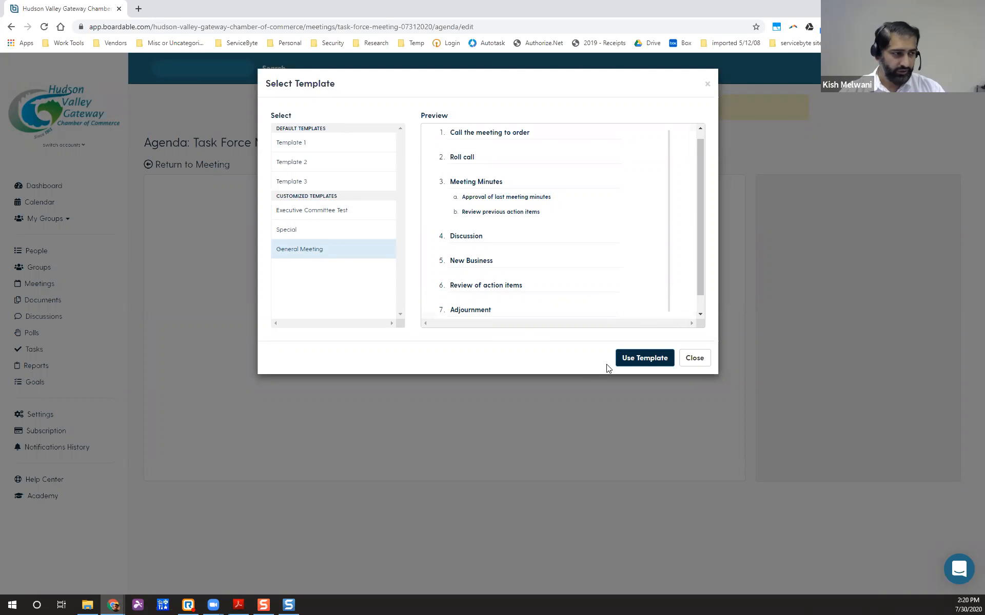
left_click(642, 358)
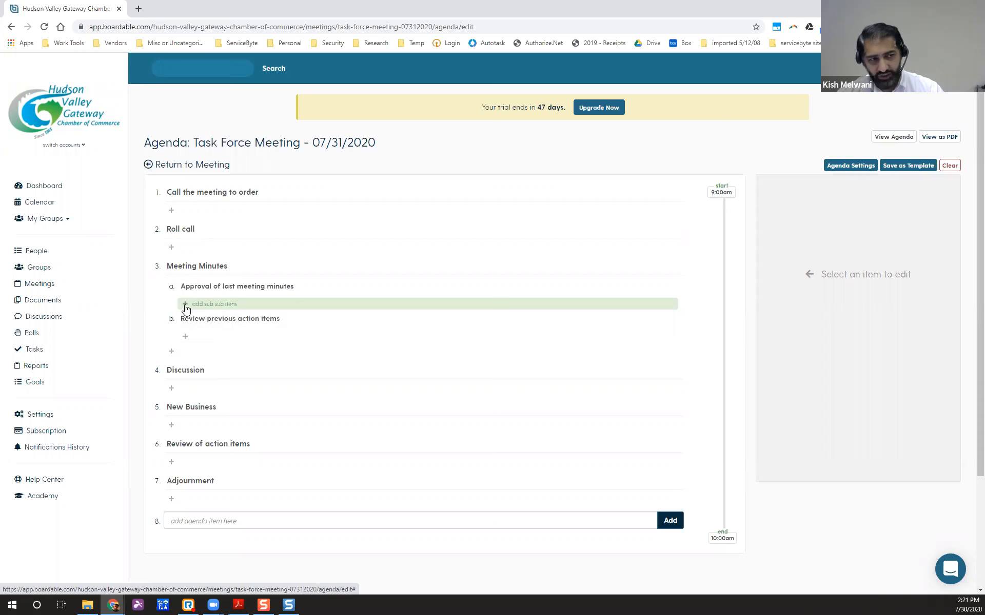
Add 'Discuss a better structure' as a sub-item under Approval of last meeting minutes.
left_click(219, 306)
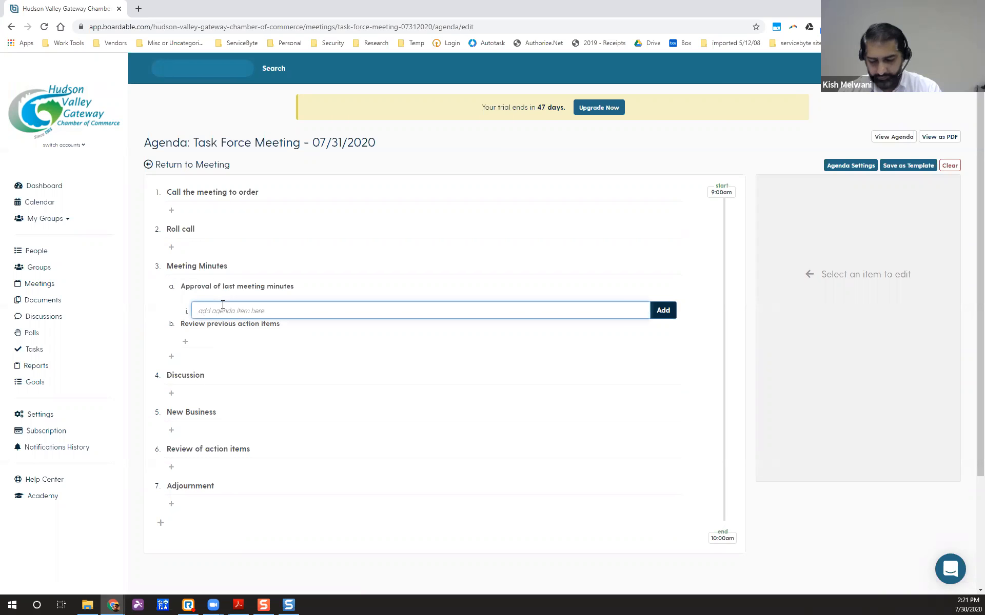
type("Discuss a")
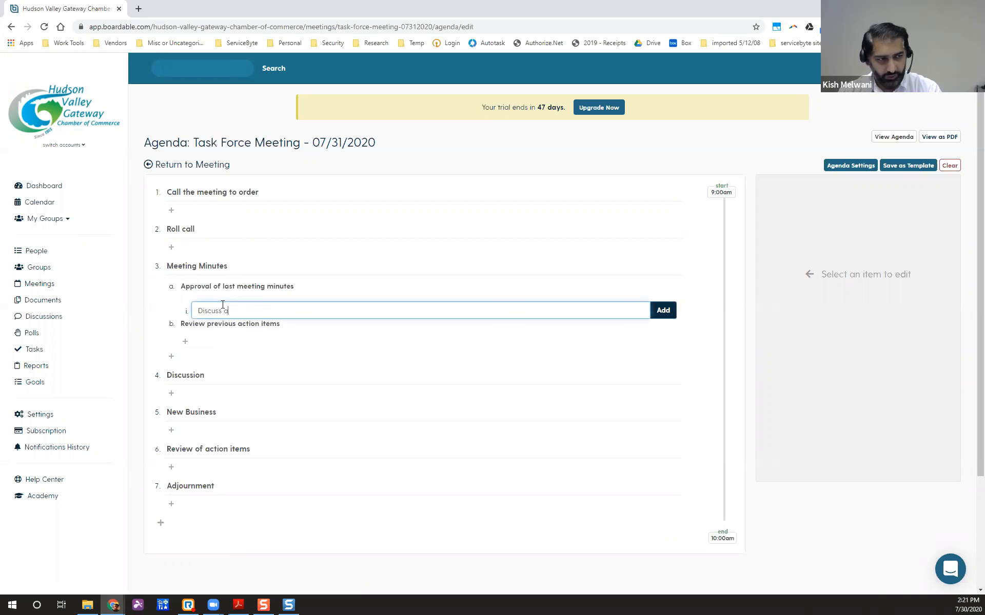
type(" better structure")
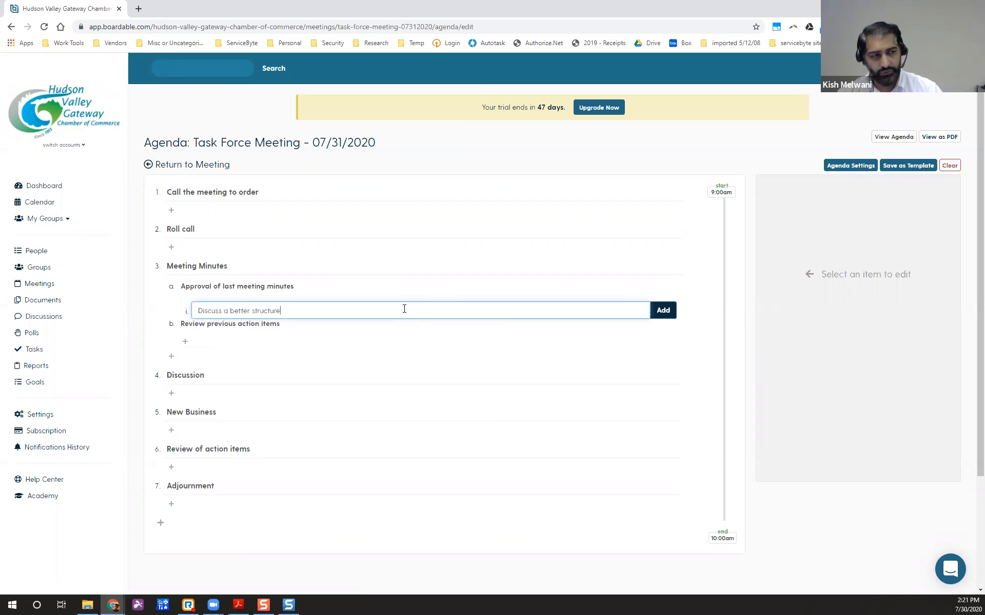
left_click(662, 311)
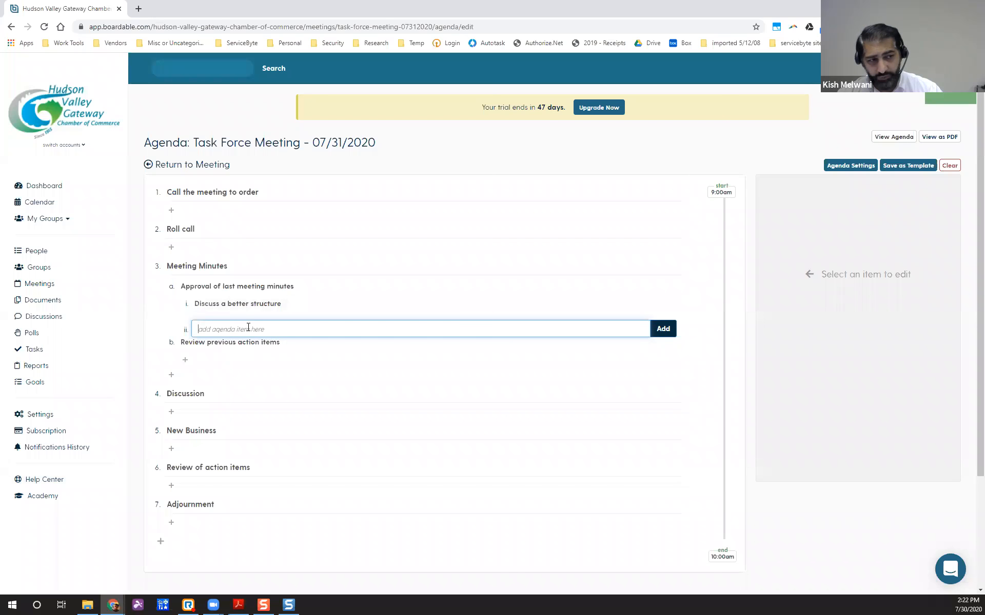
left_click(427, 433)
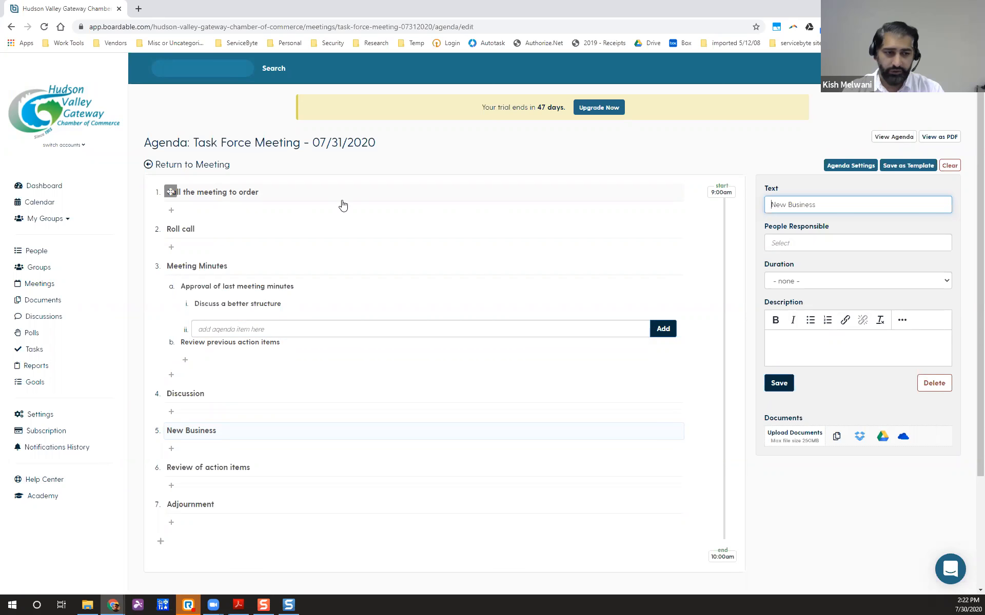
Give Call the meeting to order a responsible member and a 5 min duration.
left_click(308, 201)
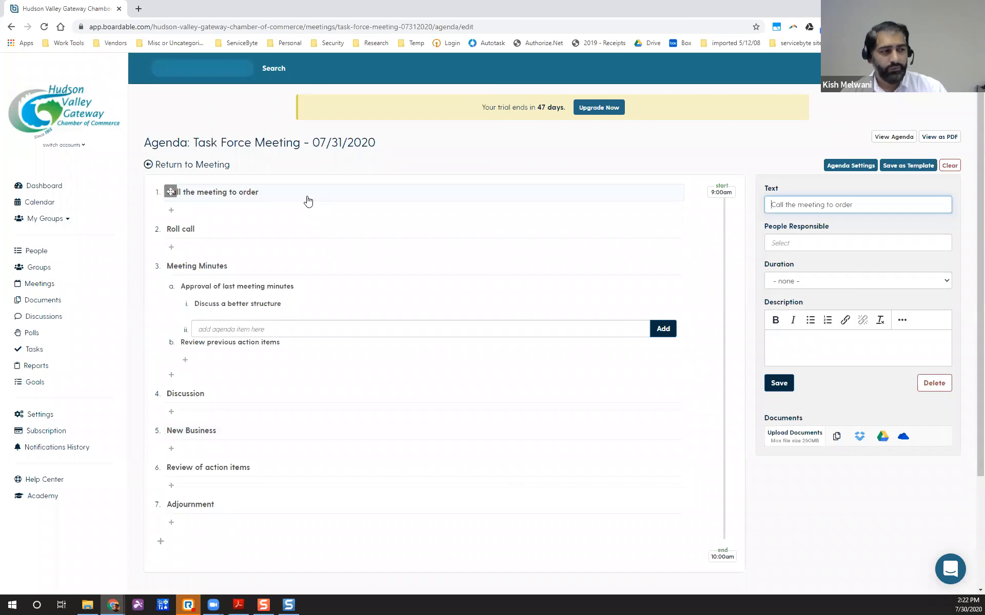
left_click(780, 242)
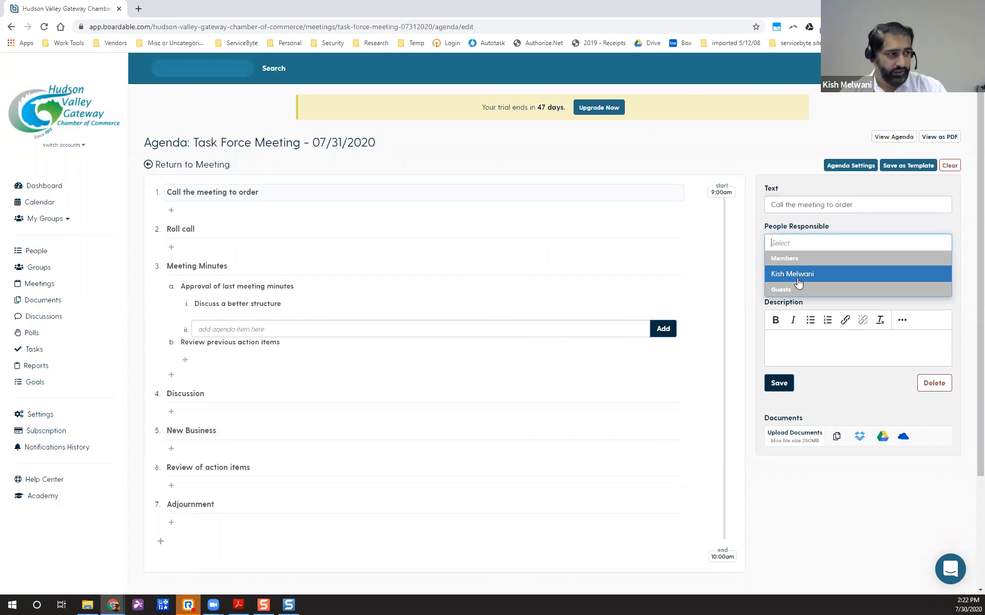
left_click(798, 279)
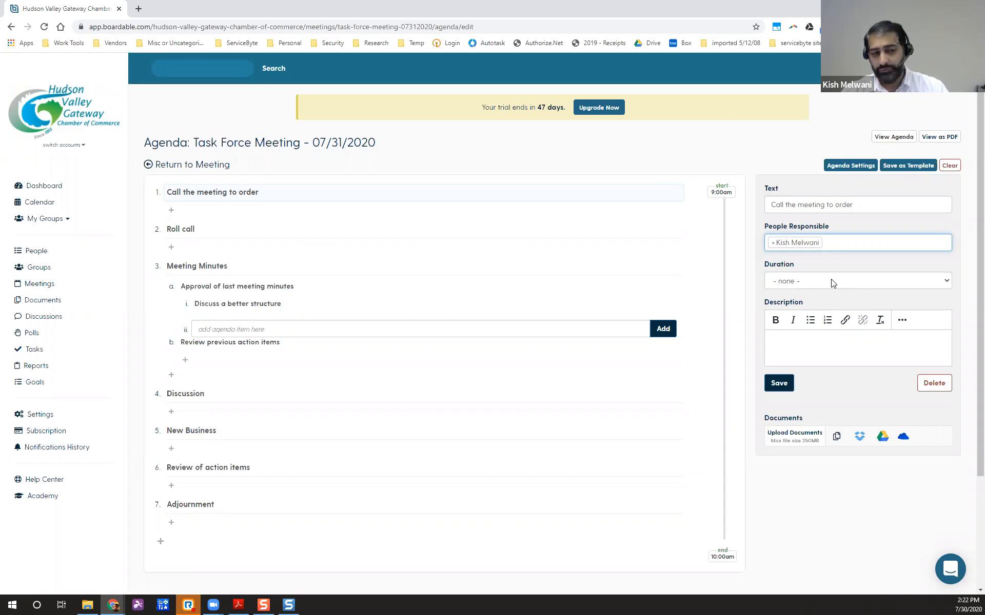
left_click(831, 280)
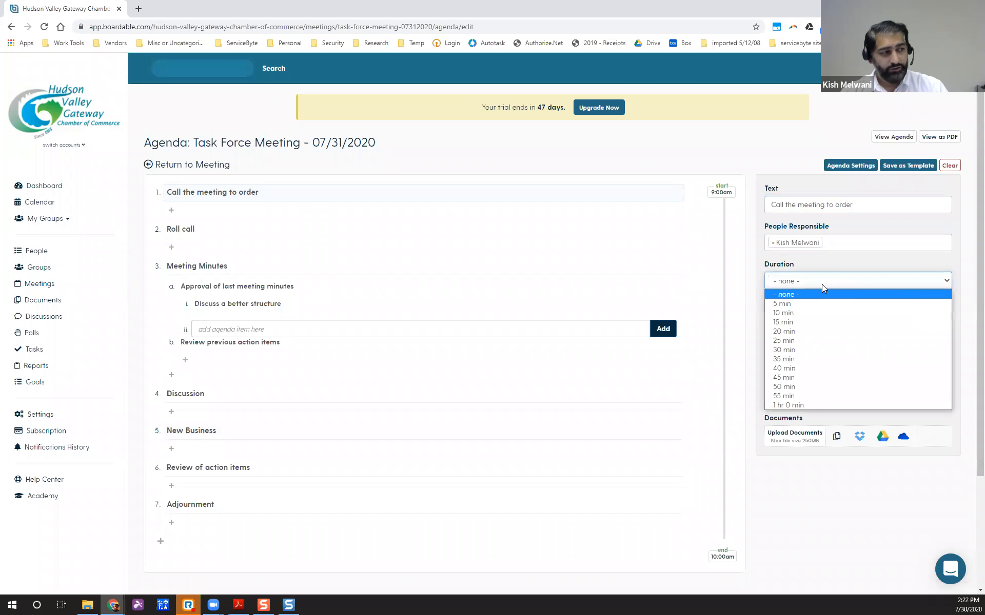
left_click(797, 304)
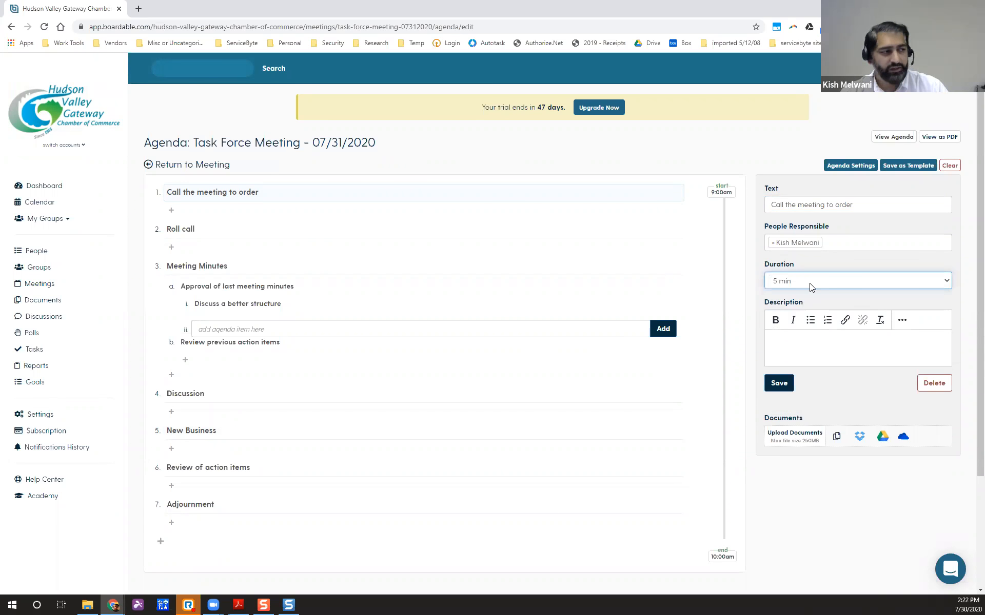
left_click(794, 342)
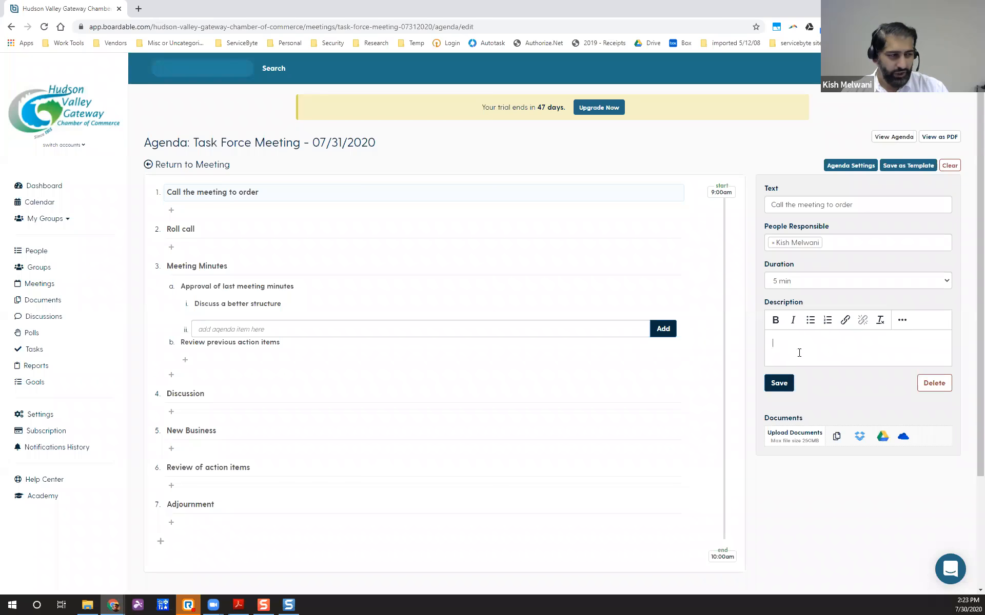
left_click(777, 386)
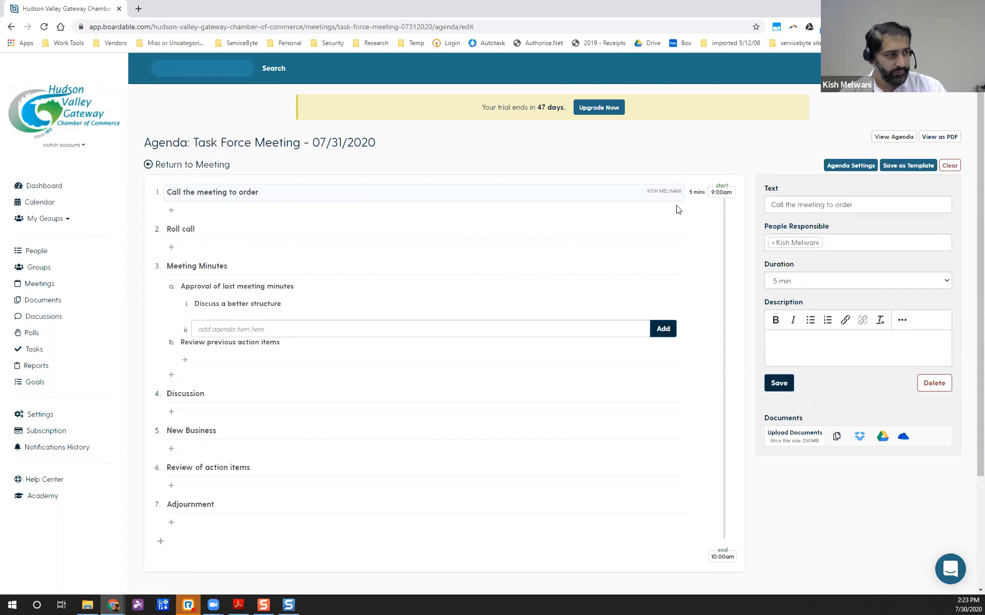
key("ctrl+plus")
key("ctrl+plus")
key("ctrl+plus")
key("ctrl+minus")
key("ctrl+minus")
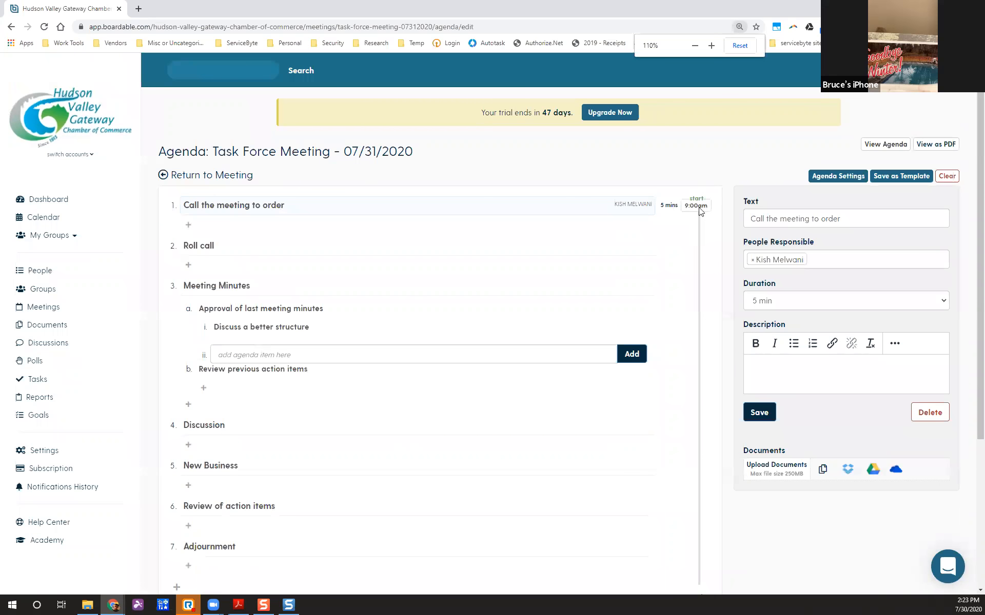
Add 'Discuss Cortlandt's new budget' as a sub-item under Discussion.
scroll(694, 213, "down", 1)
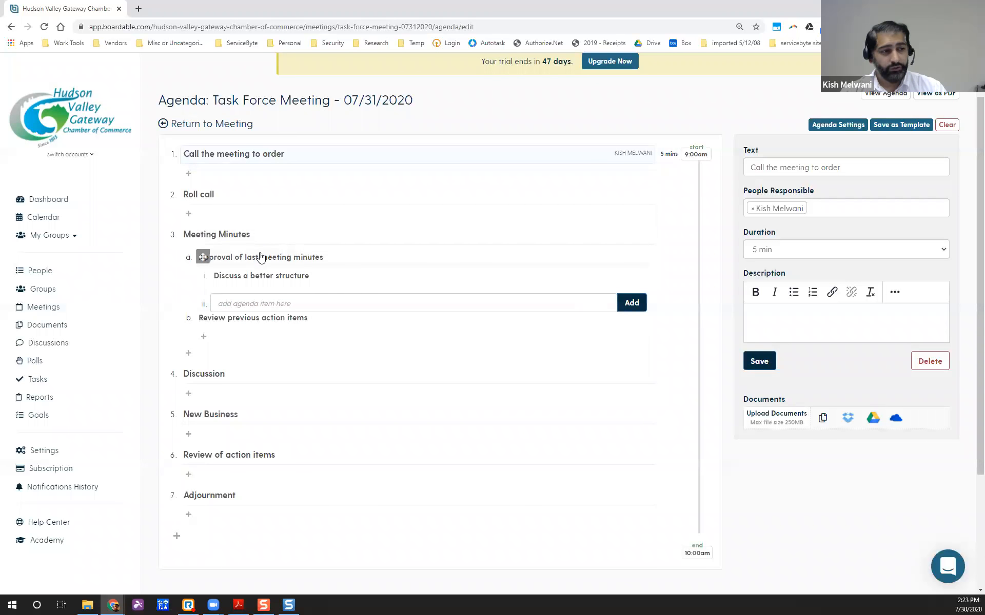
left_click(231, 398)
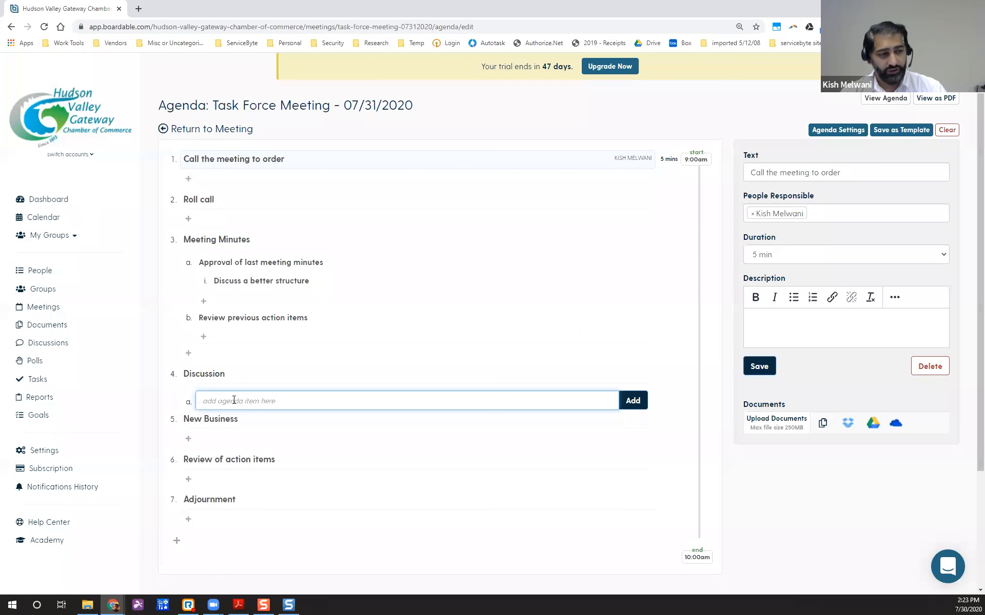
type("Discus")
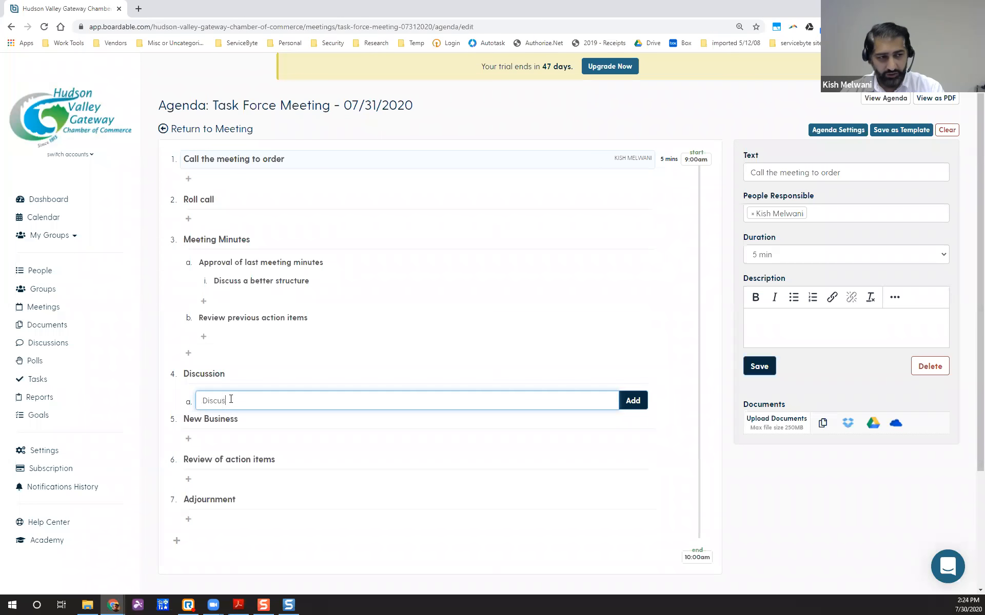
type("s Cortlandt's new budget")
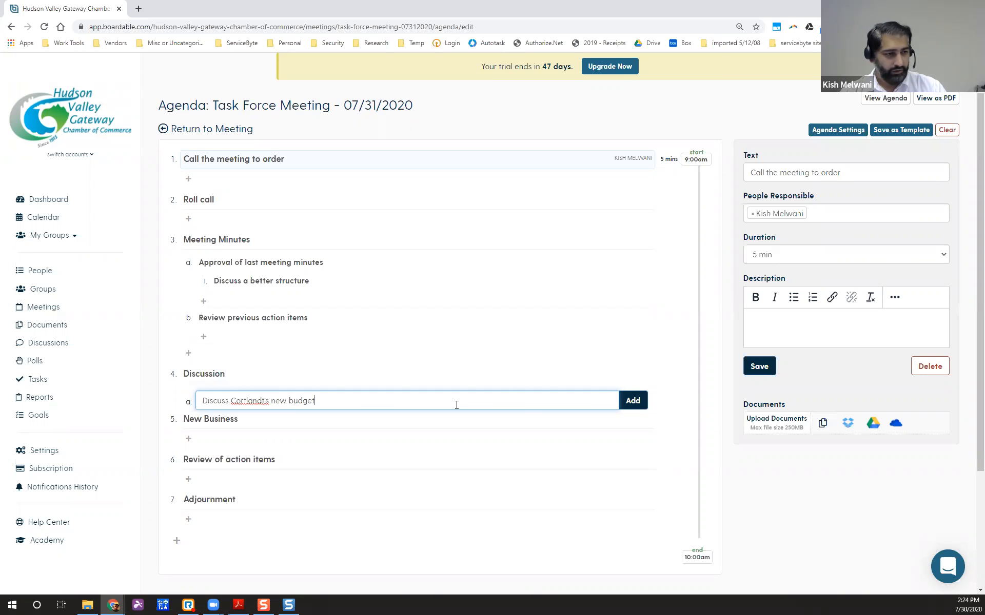
left_click(633, 402)
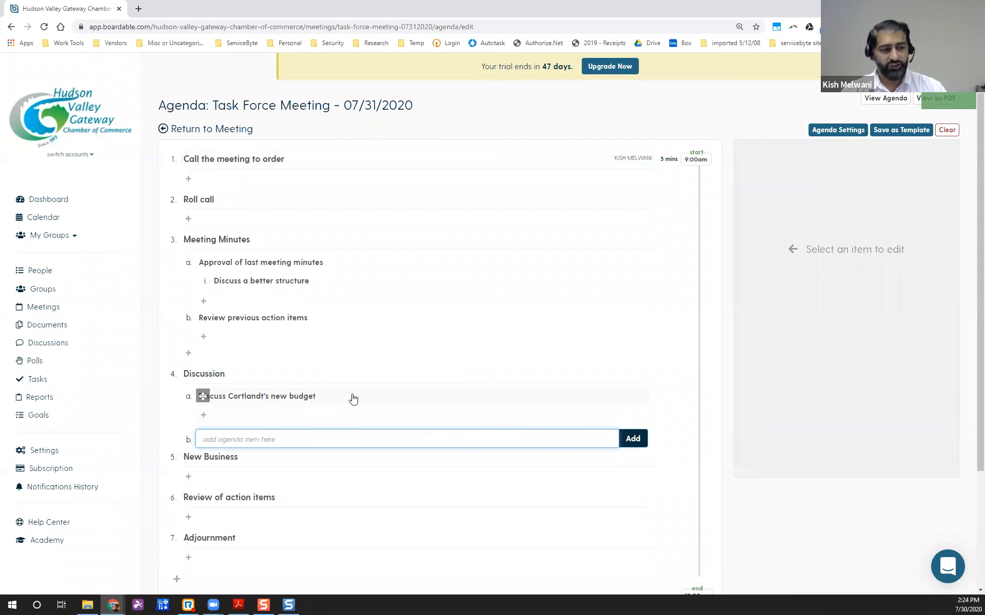
left_click(331, 400)
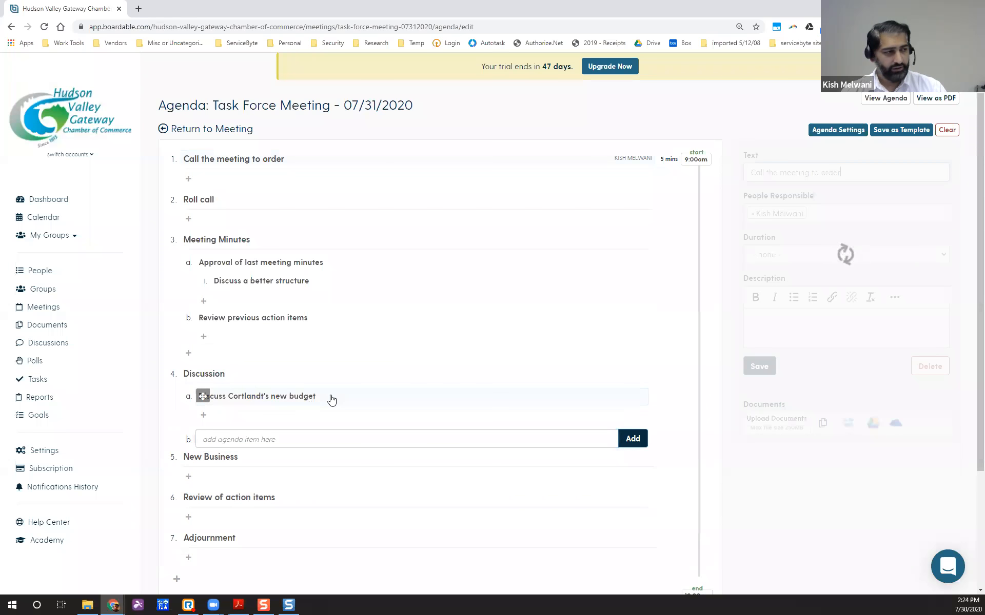
Assign the listed member as responsible for the Cortlandt budget item and set a 15 min duration.
left_click(832, 209)
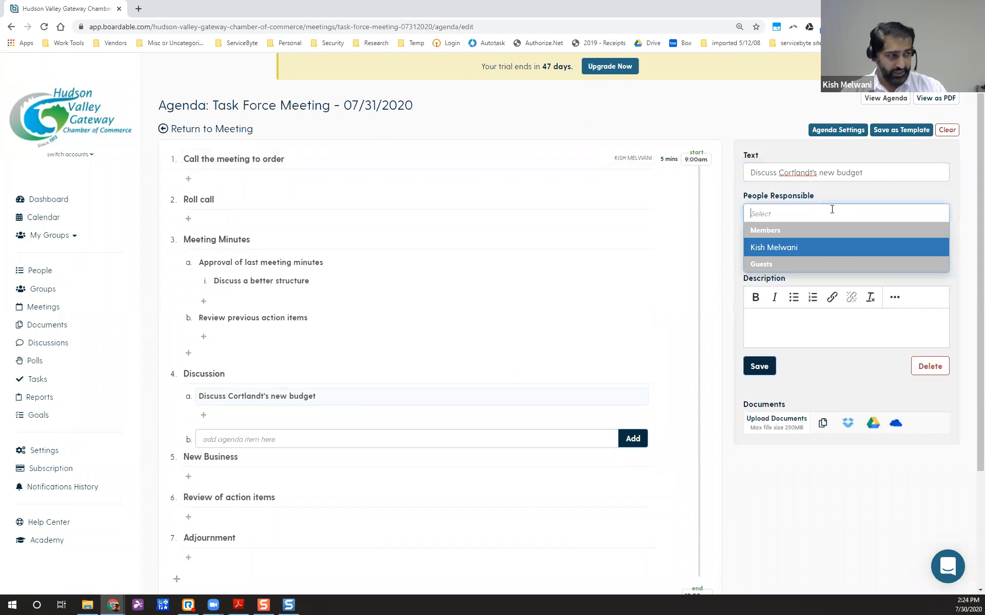
left_click(824, 247)
left_click(789, 255)
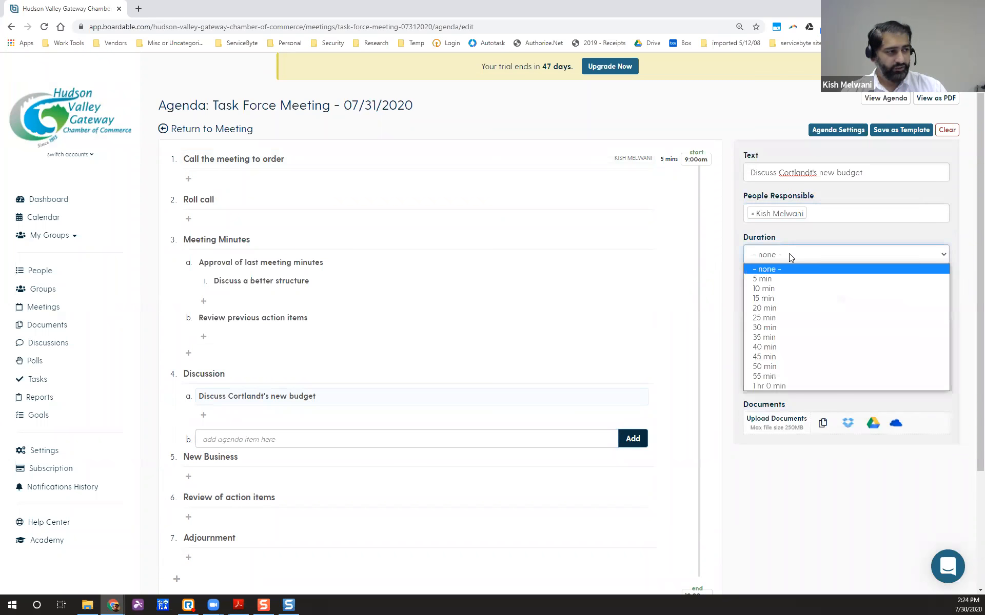
left_click(768, 298)
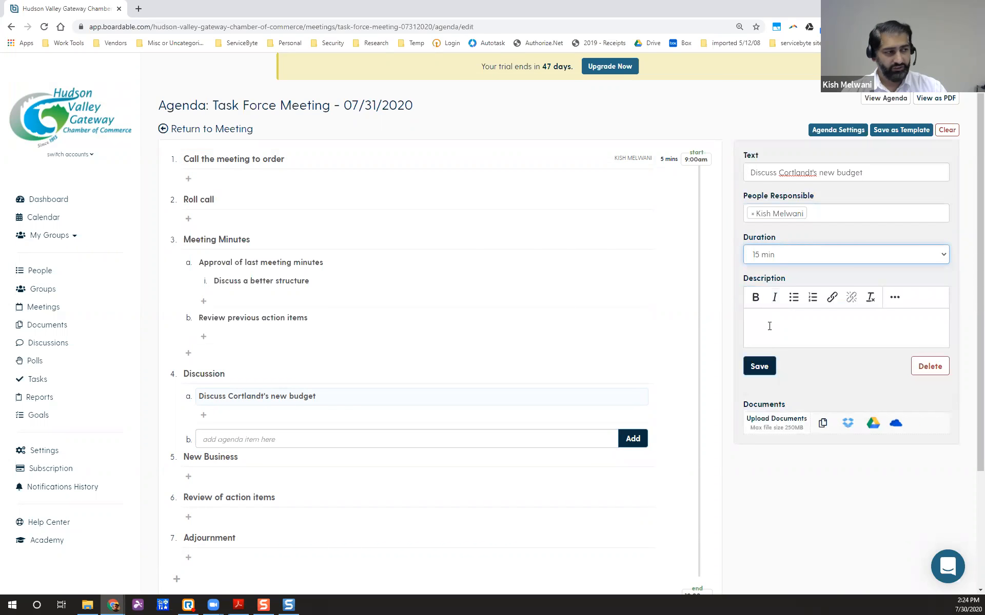
left_click(768, 366)
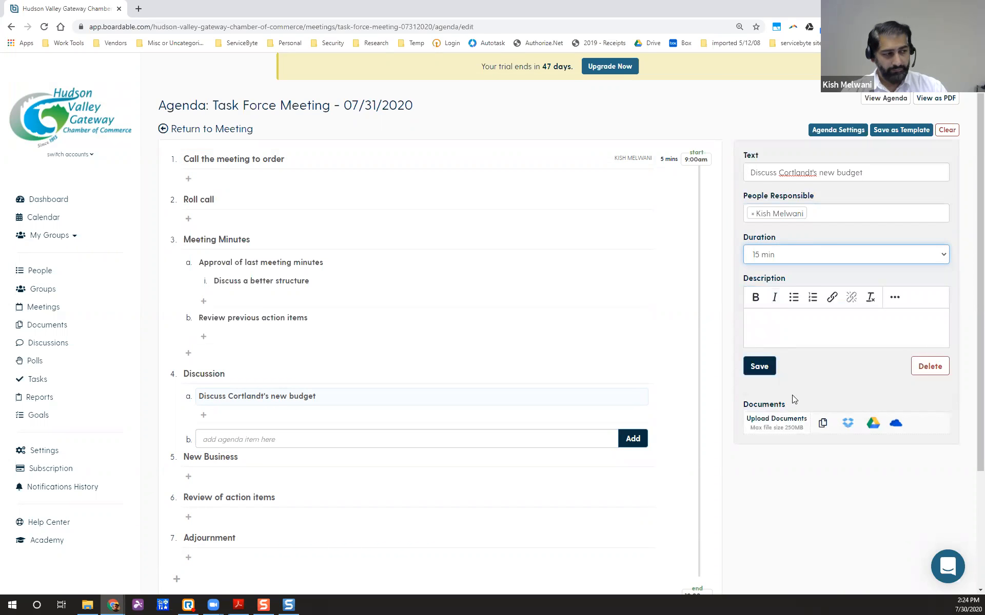
left_click(823, 424)
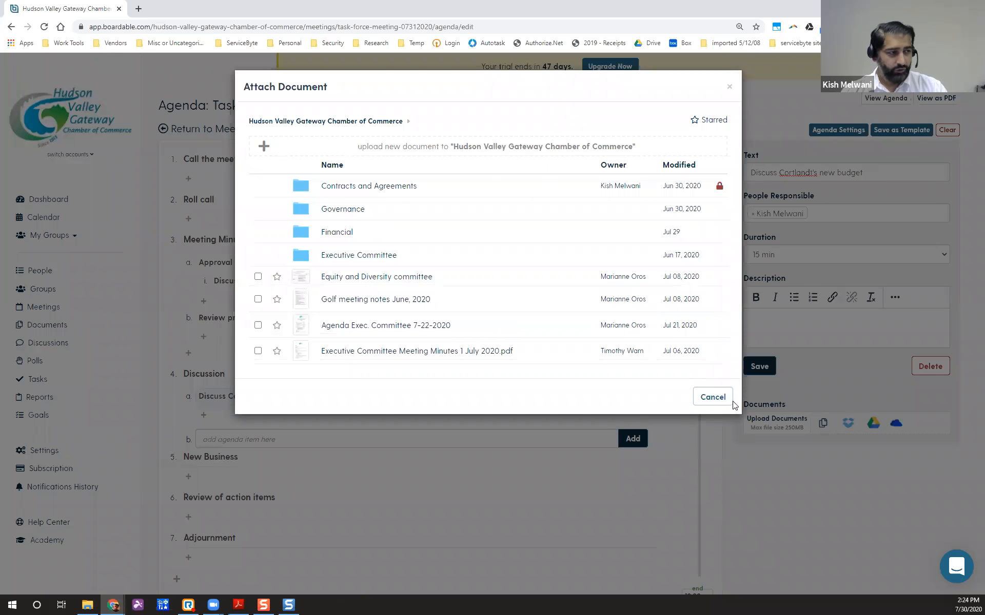
Upload the Taking Minutes PDF from Downloads as a document for the Cortlandt budget item.
left_click(745, 414)
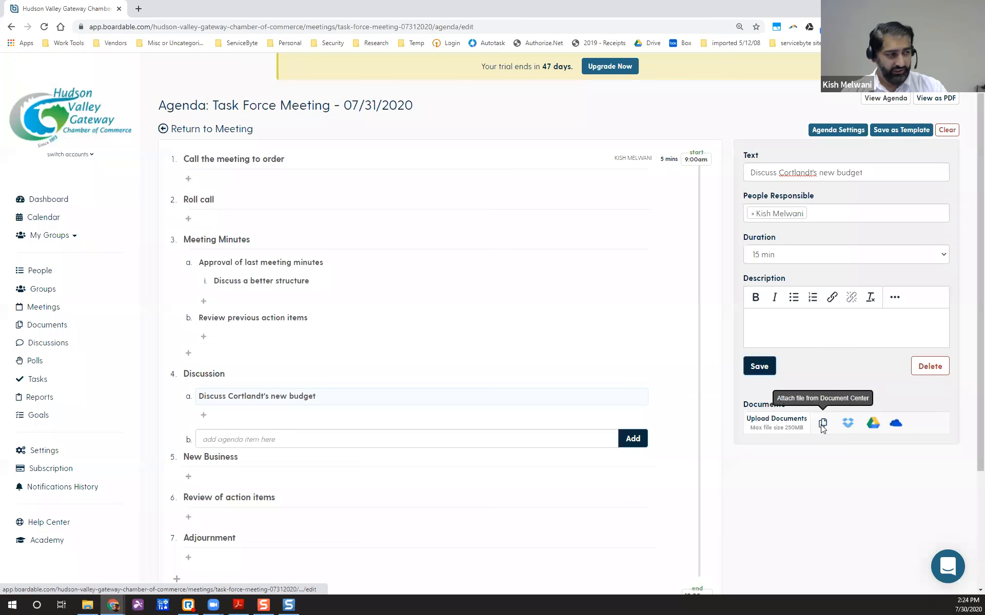
left_click(822, 424)
left_click(263, 146)
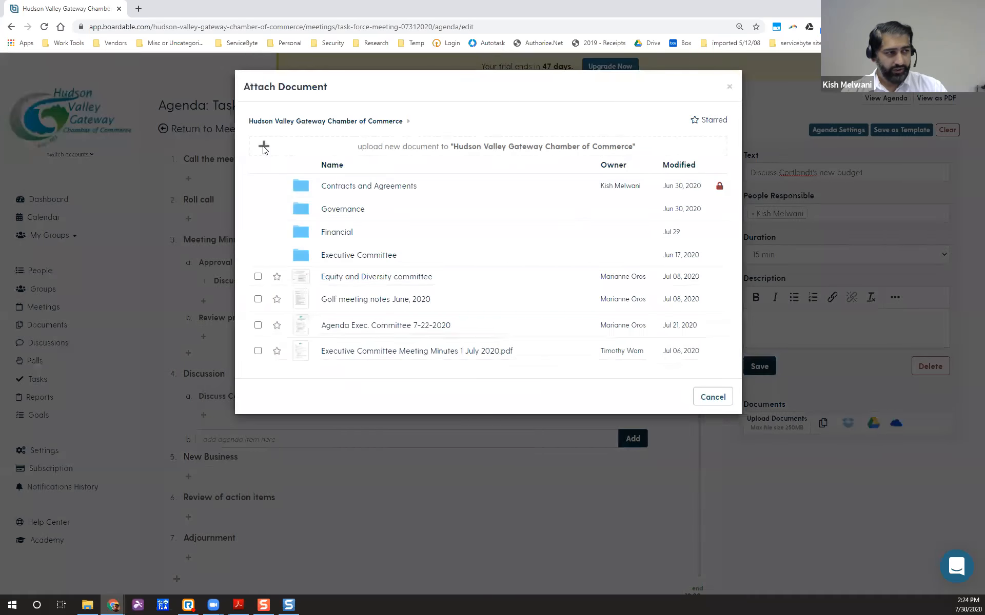
left_click(393, 128)
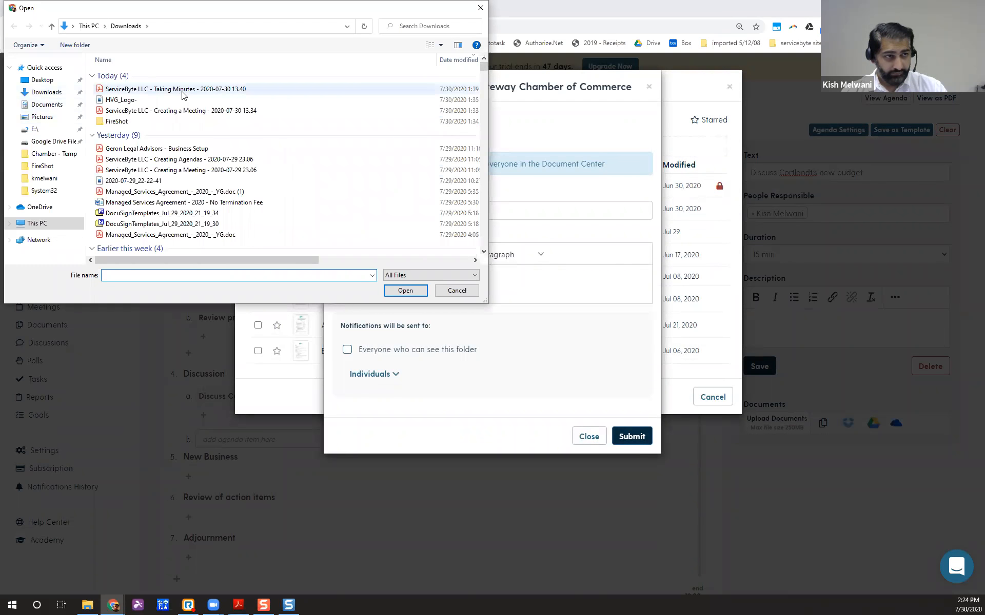
left_click(182, 93)
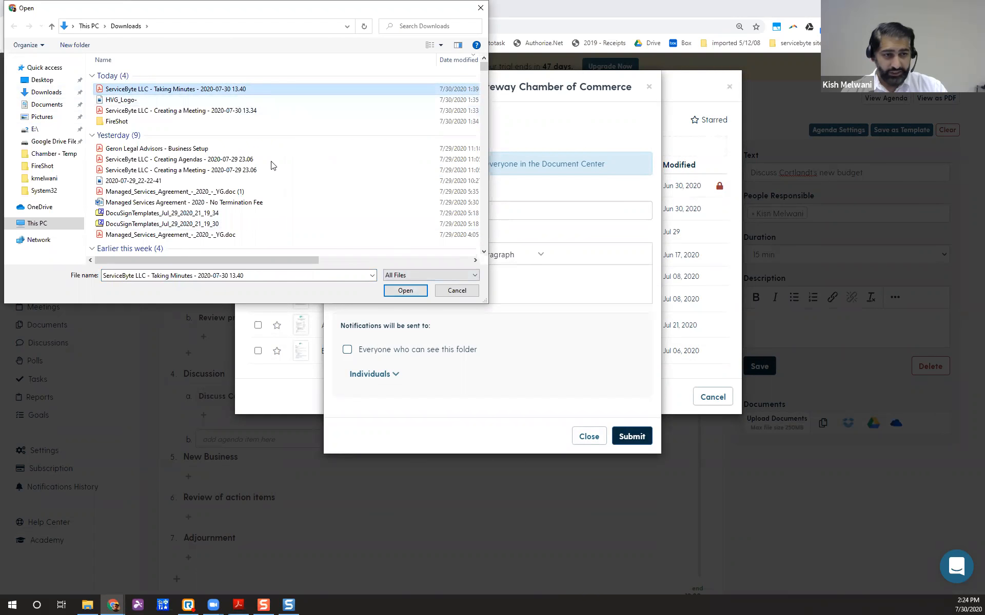
left_click(404, 291)
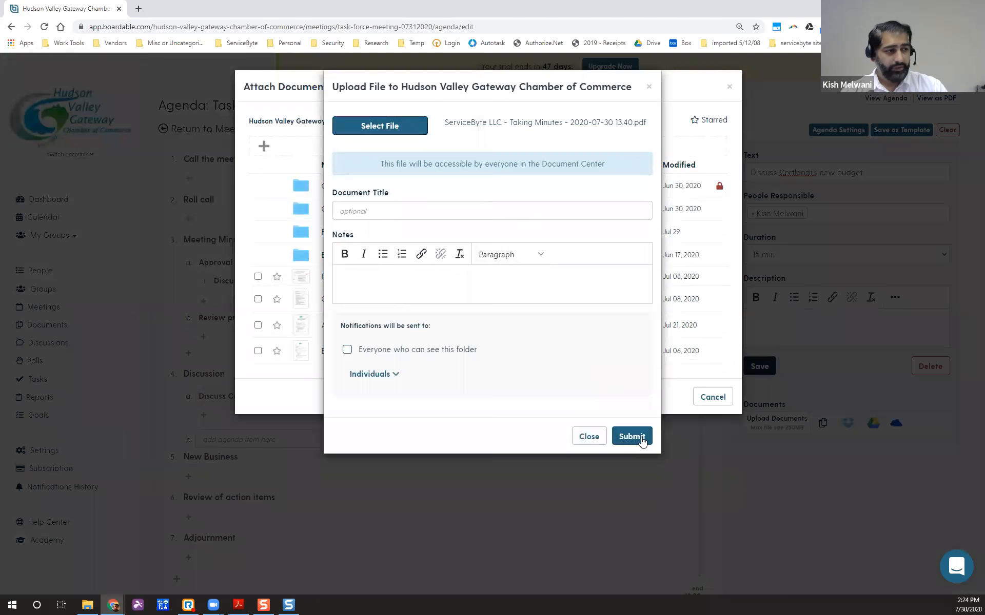
left_click(640, 436)
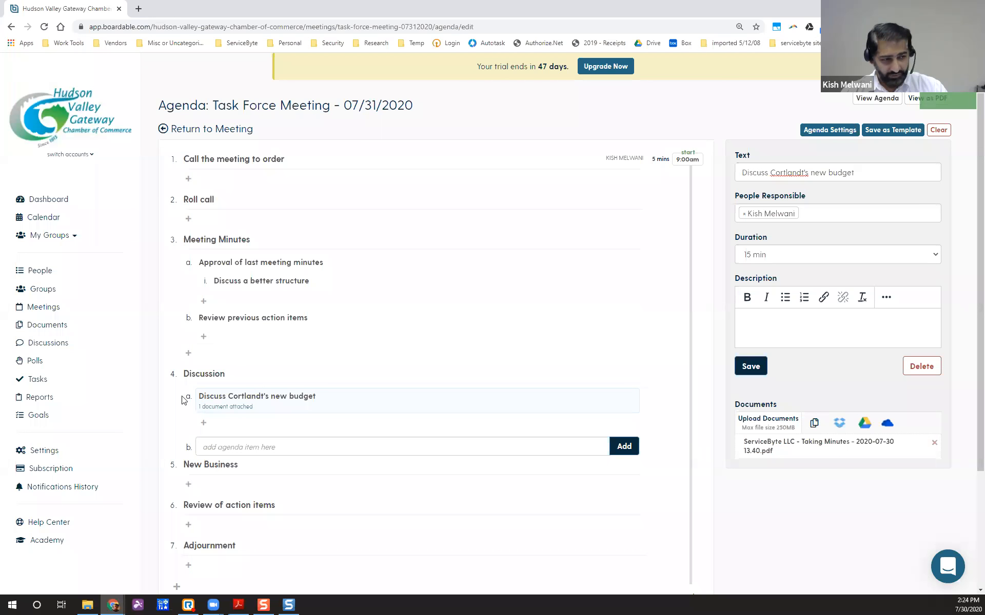
Save the Cortlandt budget item with the Taking Minutes PDF attached.
scroll(295, 342, "down", 1)
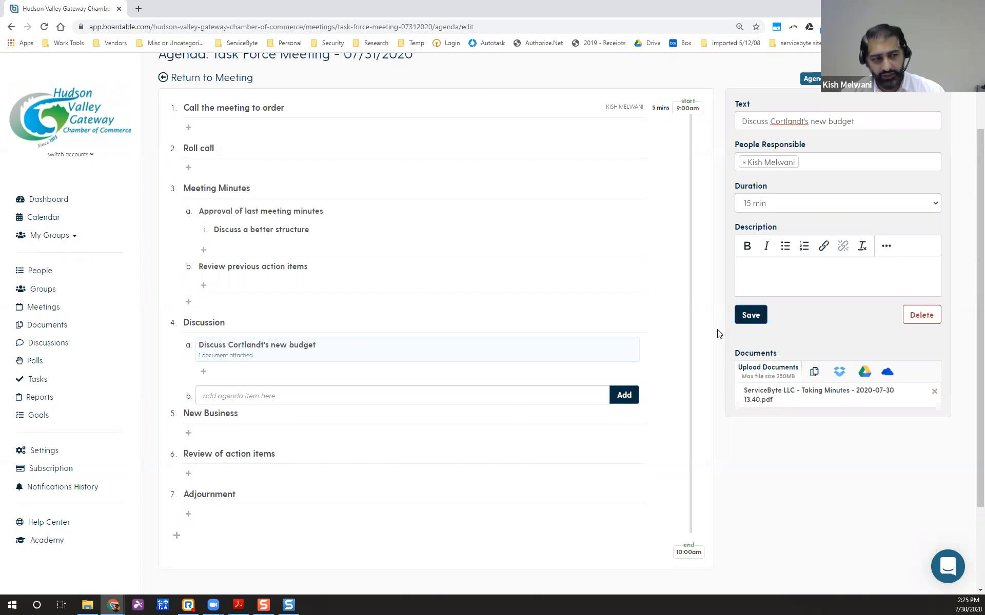
left_click(764, 327)
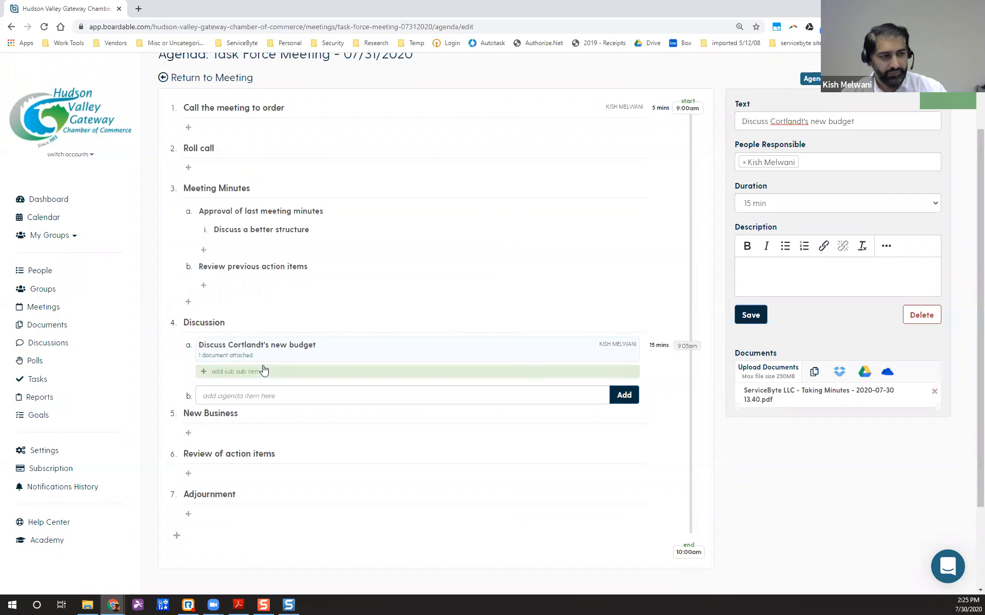
scroll(425, 352, "up", 2)
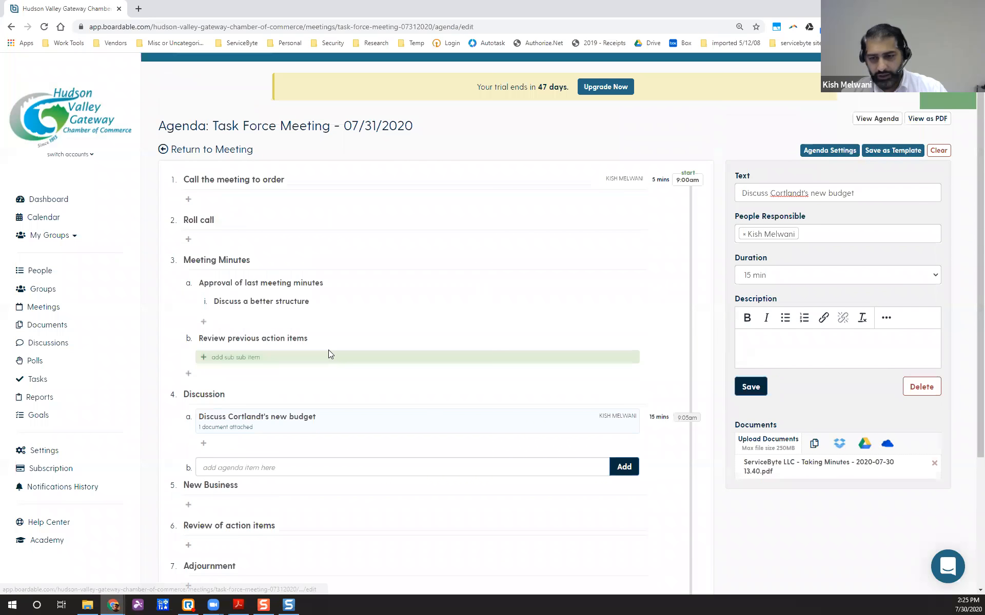
scroll(424, 358, "down", 1)
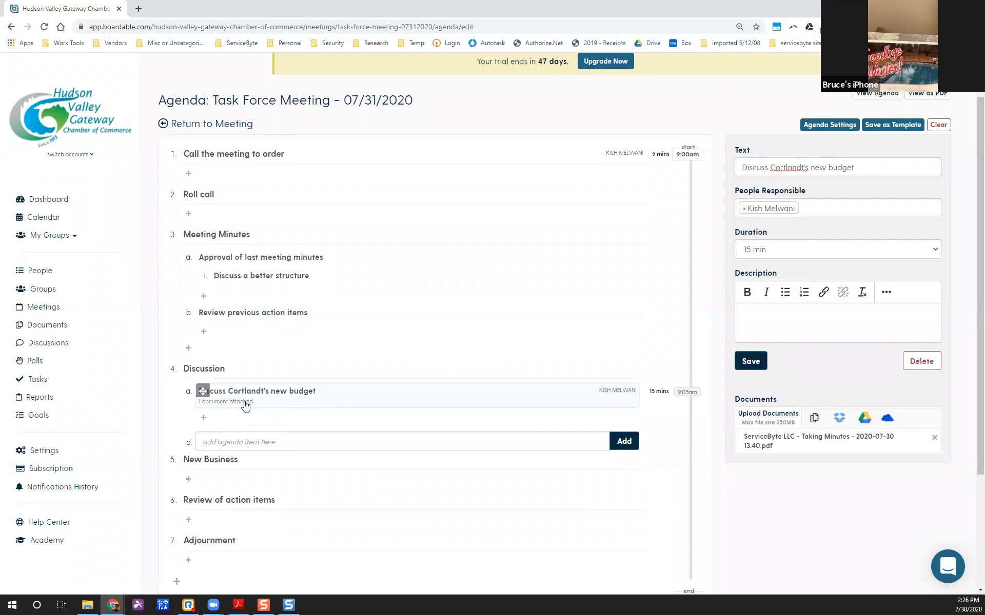
left_click(286, 394)
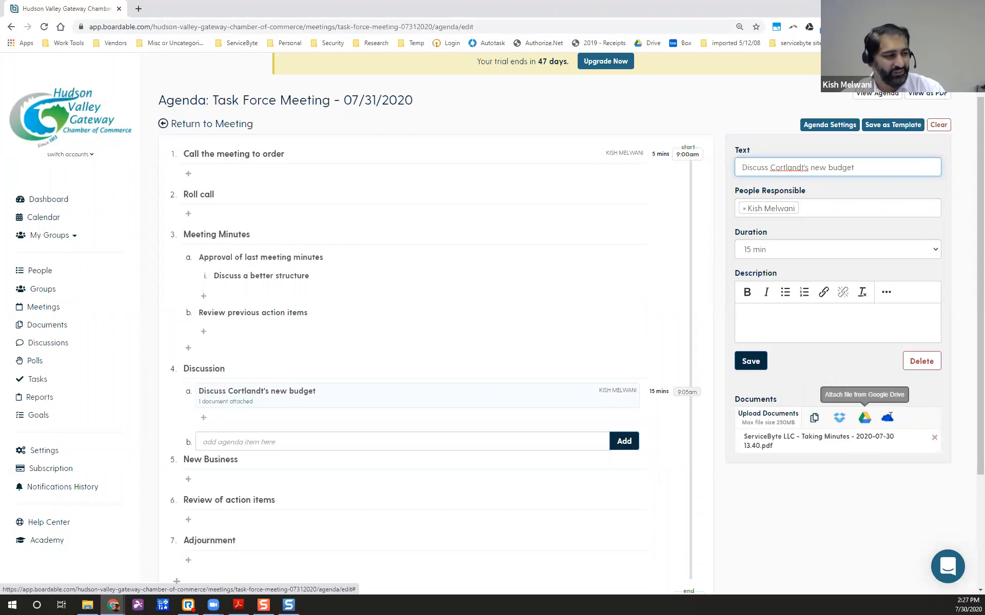
left_click(815, 420)
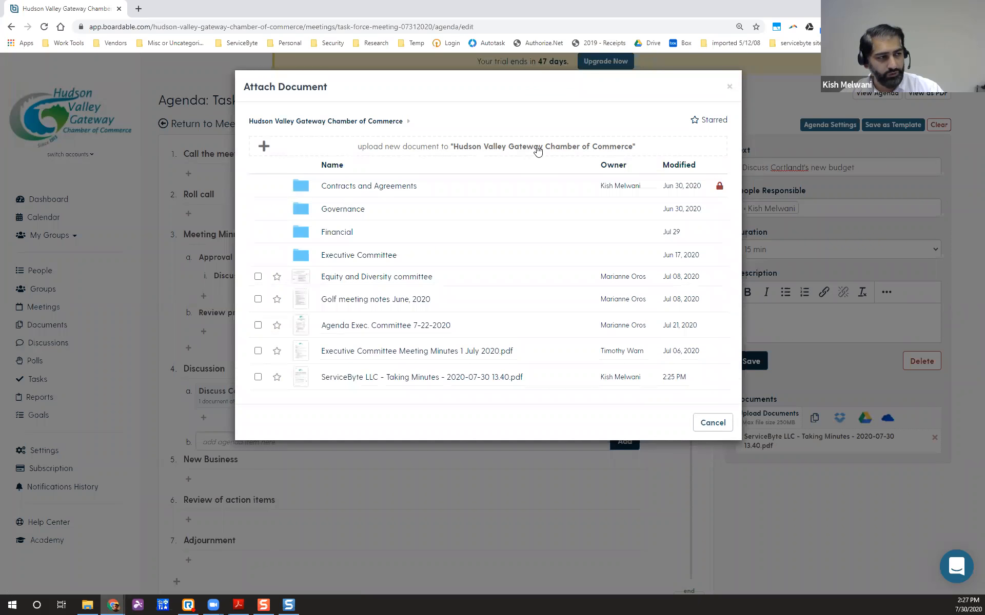
left_click(263, 149)
left_click(373, 129)
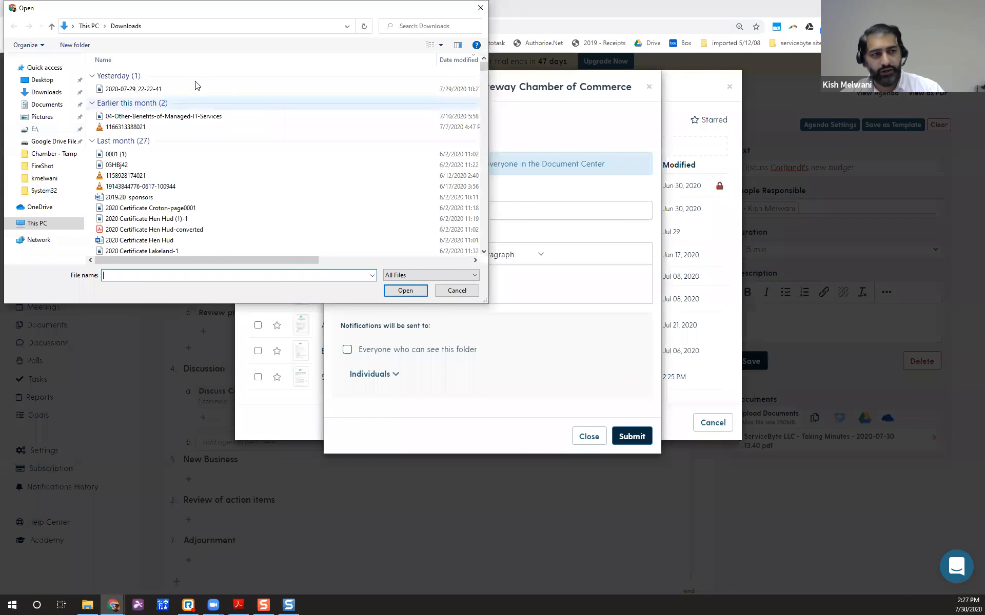
left_click(457, 290)
left_click(589, 436)
left_click(713, 423)
scroll(728, 391, "down", 3)
scroll(739, 395, "up", 4)
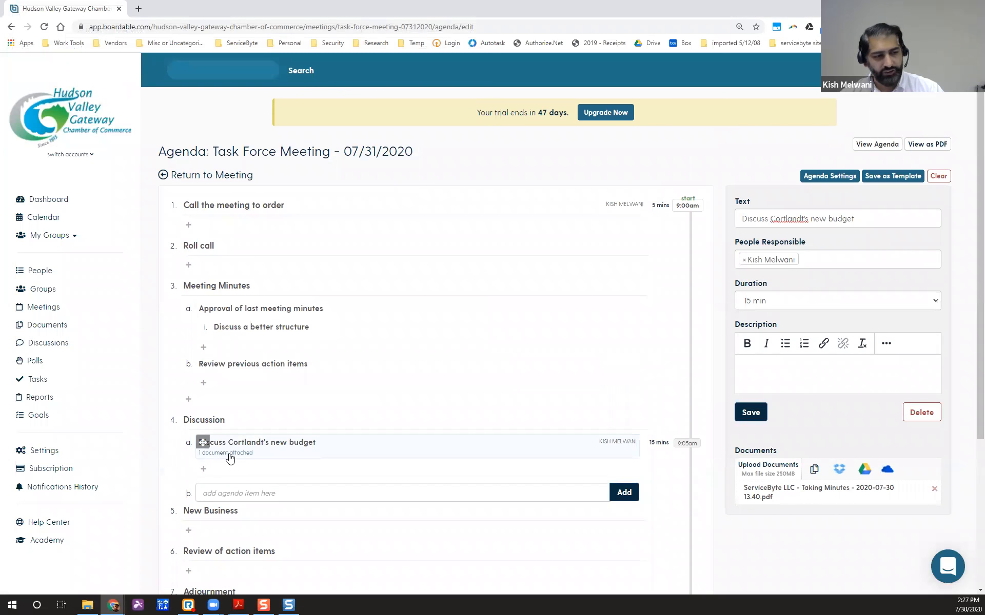
scroll(230, 458, "down", 1)
scroll(229, 458, "down", 1)
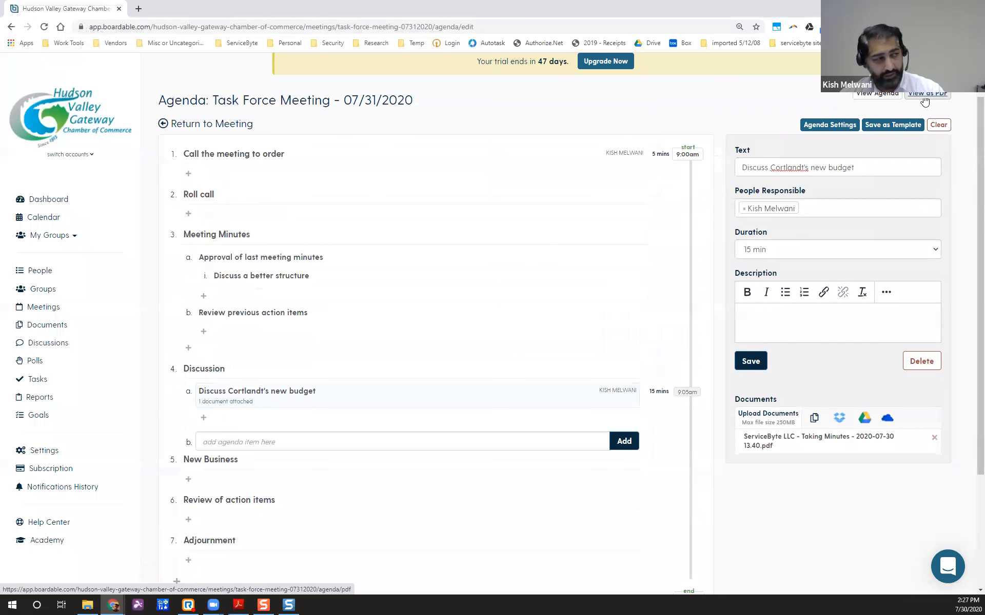
Open the read-only View Agenda page for the Task Force Meeting.
left_click(883, 99)
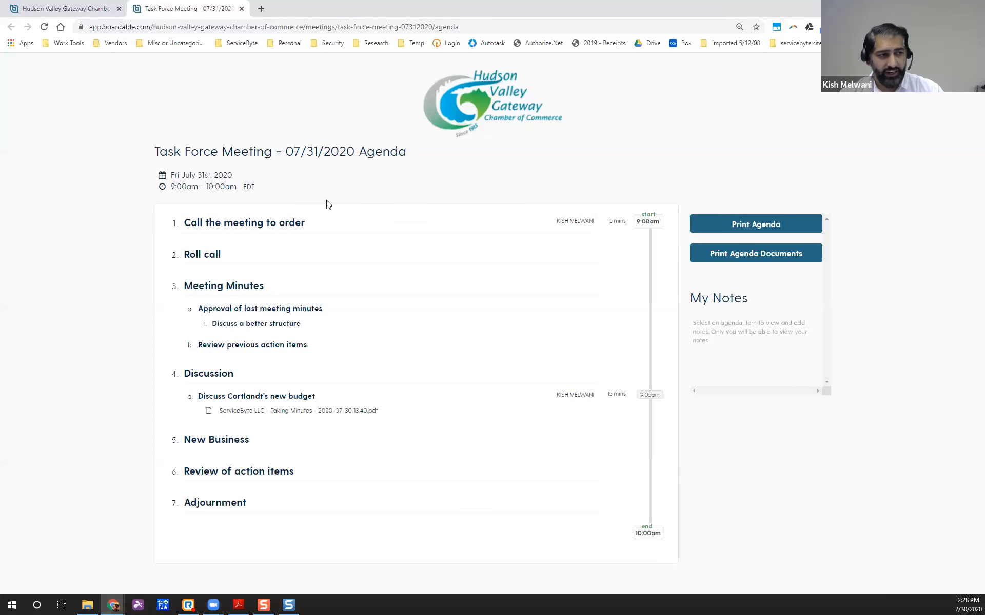
left_click(308, 228)
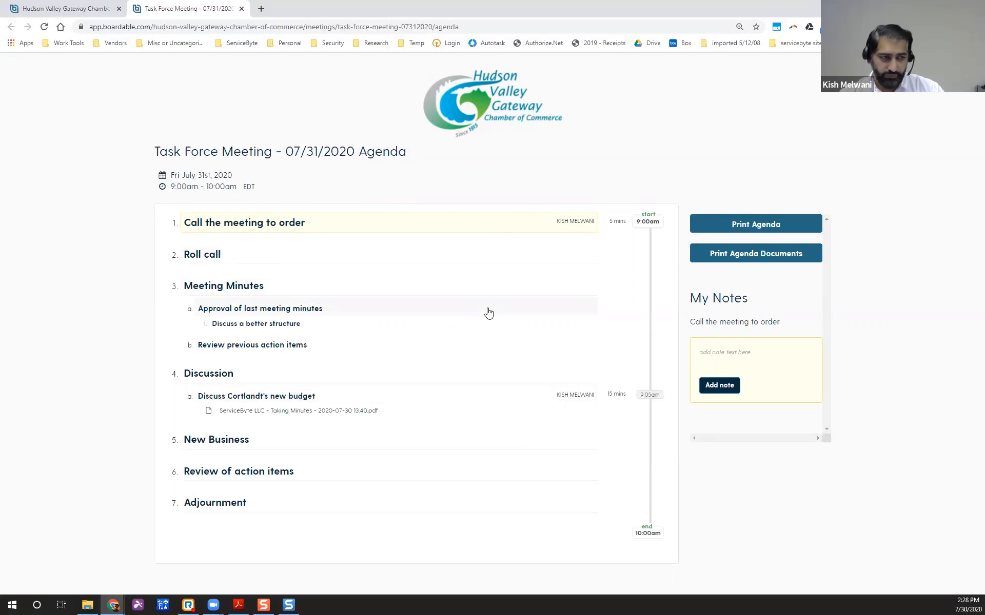
left_click(282, 413)
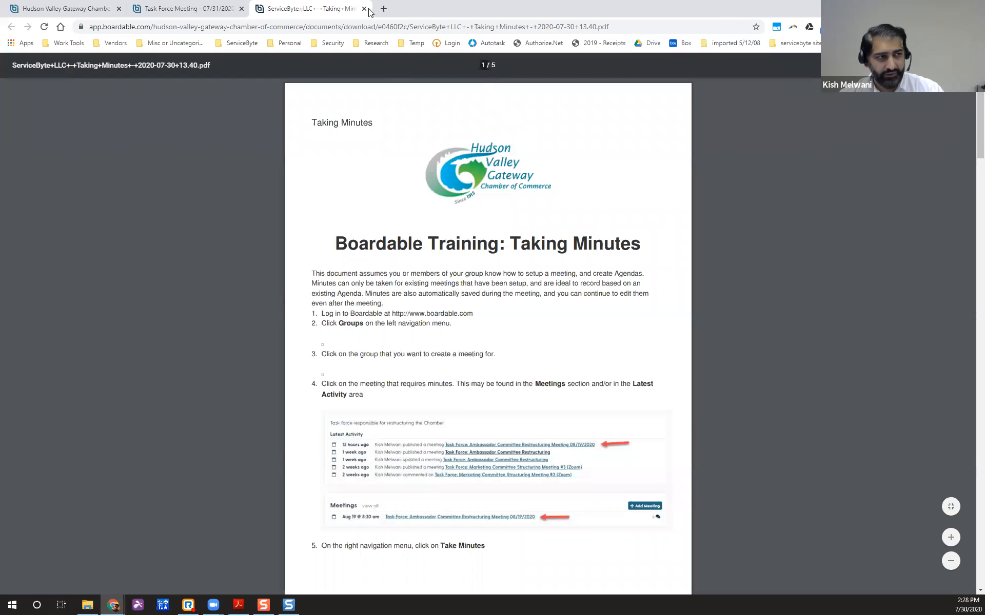
left_click(364, 9)
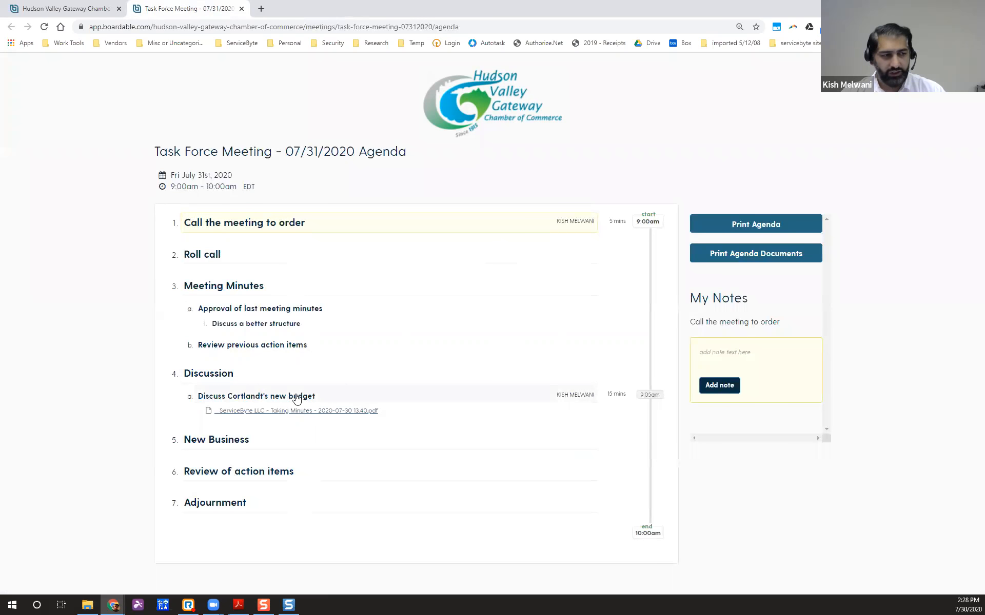
Note on the Cortlandt budget item: spend less on bouncy houses and more on community service.
left_click(257, 398)
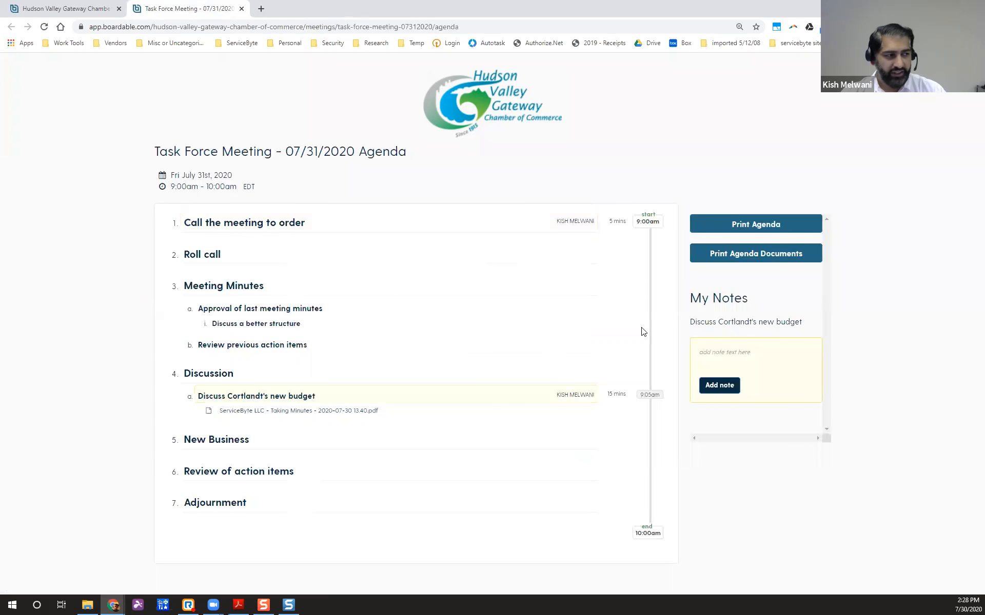
left_click(729, 357)
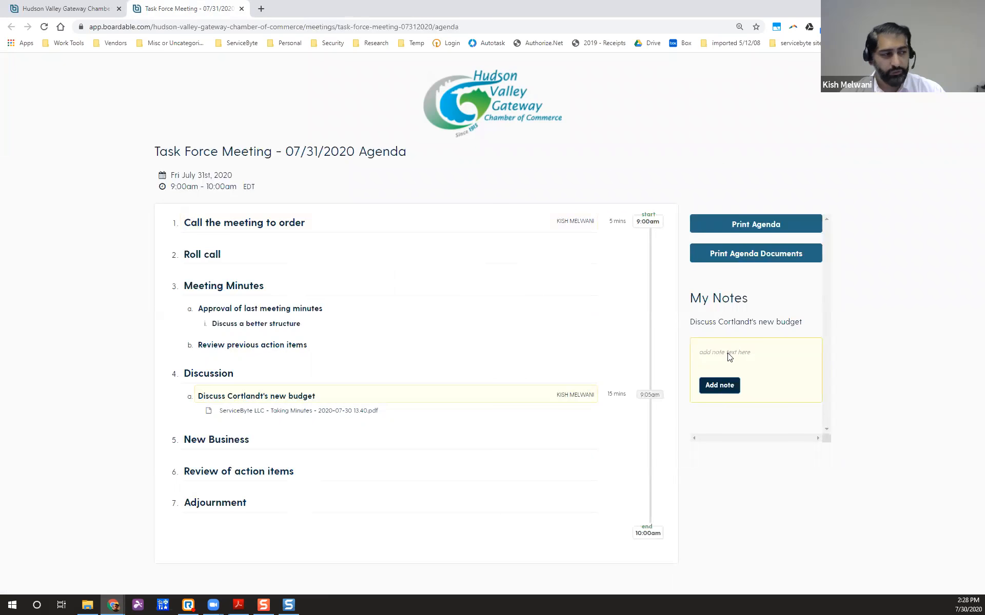
type("They should spend less money on bouncey houses, and more on community service!")
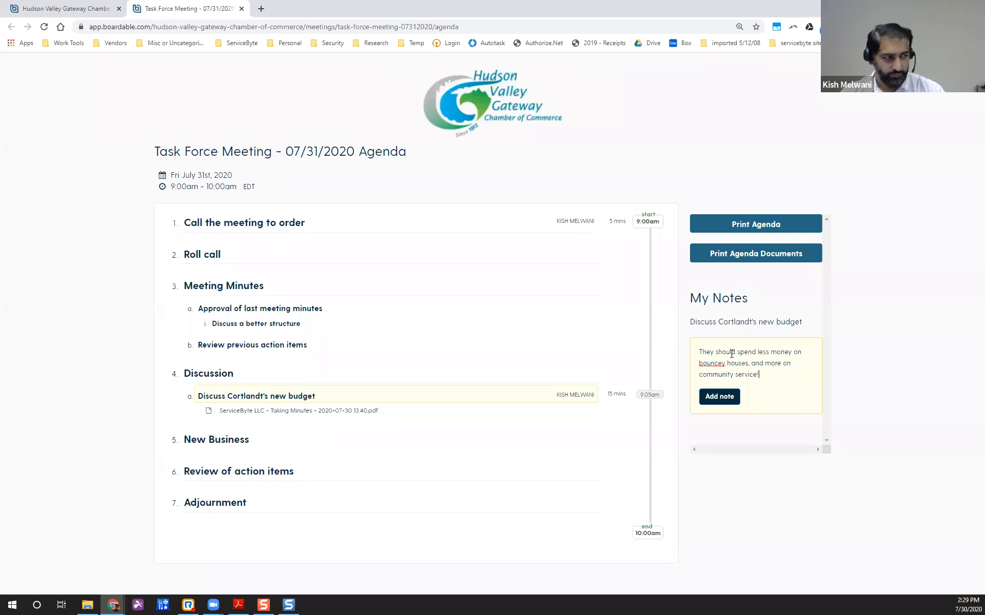
left_click(718, 400)
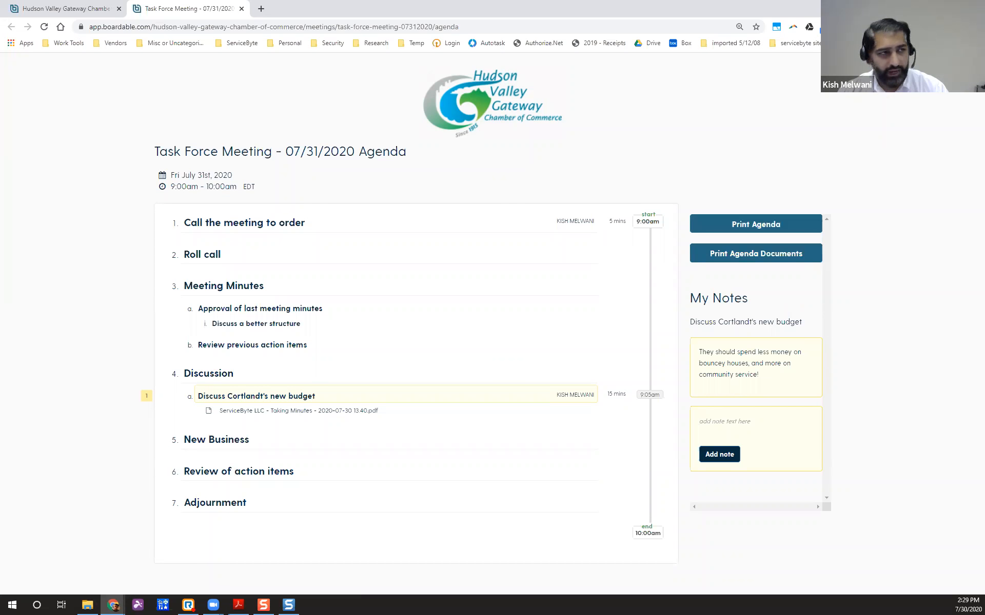
left_click(242, 8)
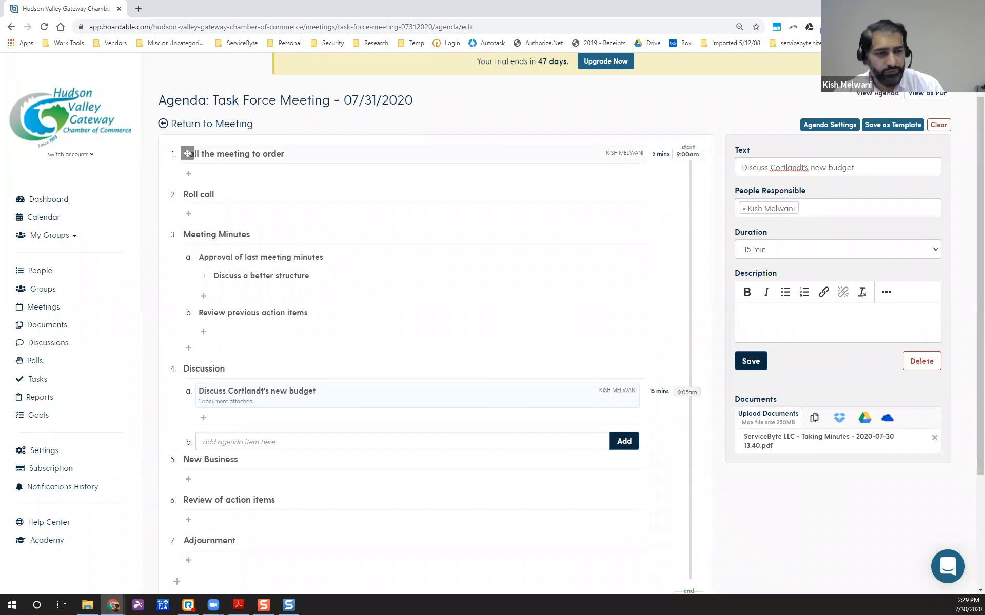
Return from the agenda editor to the Task Force Meeting's main page.
left_click(209, 128)
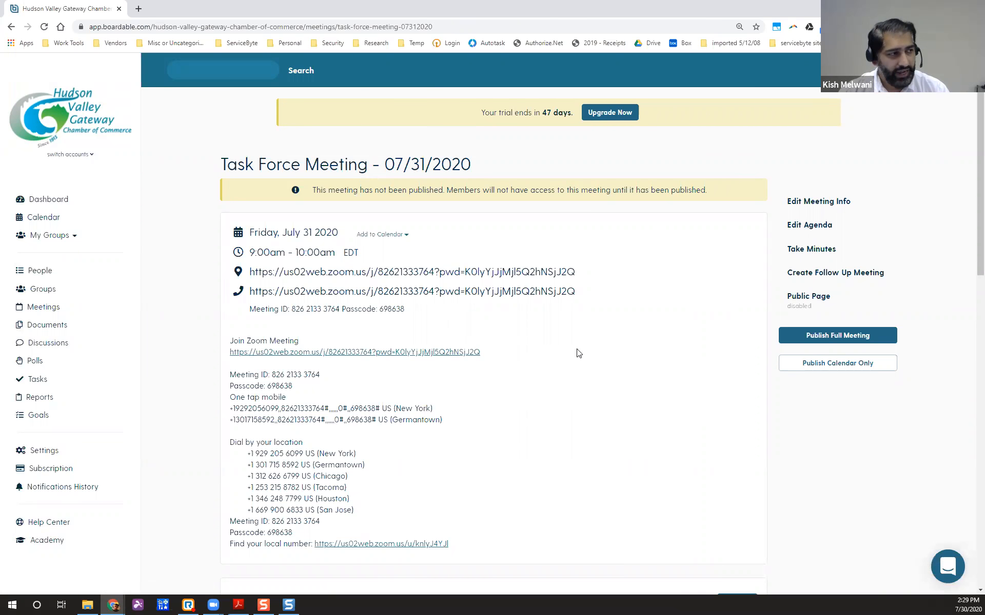
scroll(578, 353, "down", 6)
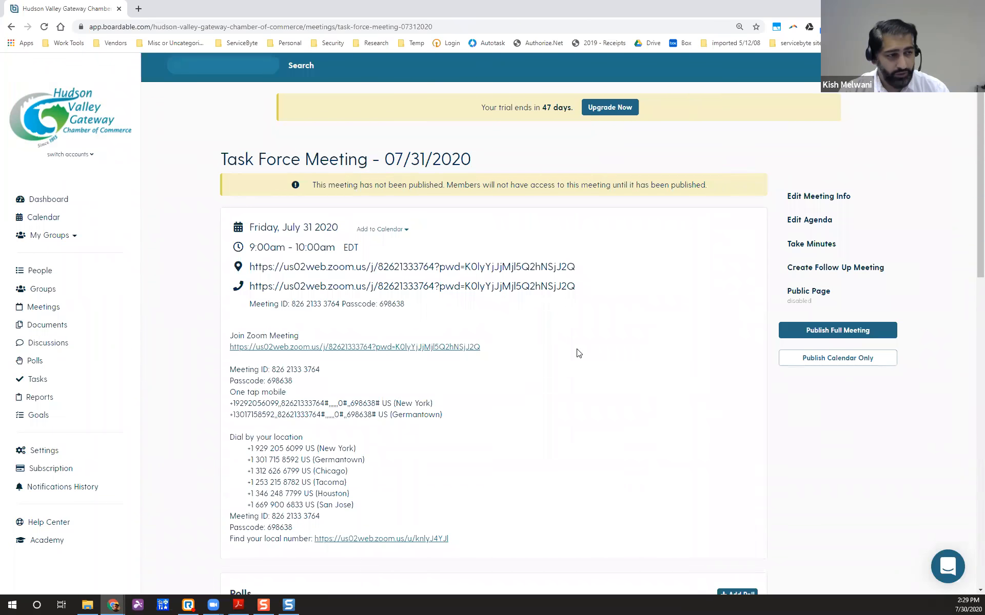
scroll(428, 172, "up", 3)
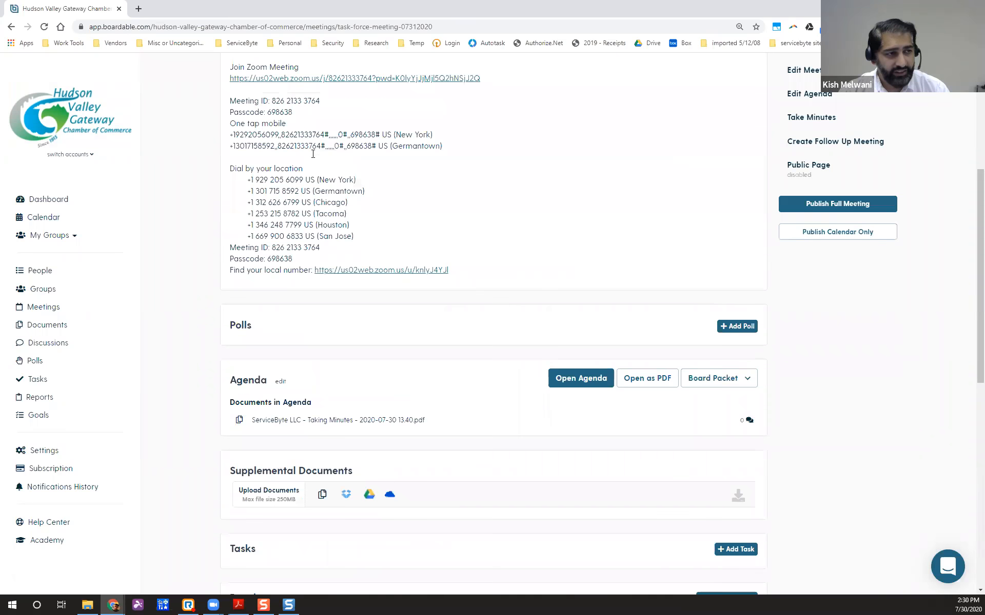
scroll(448, 323, "down", 2)
scroll(447, 323, "down", 1)
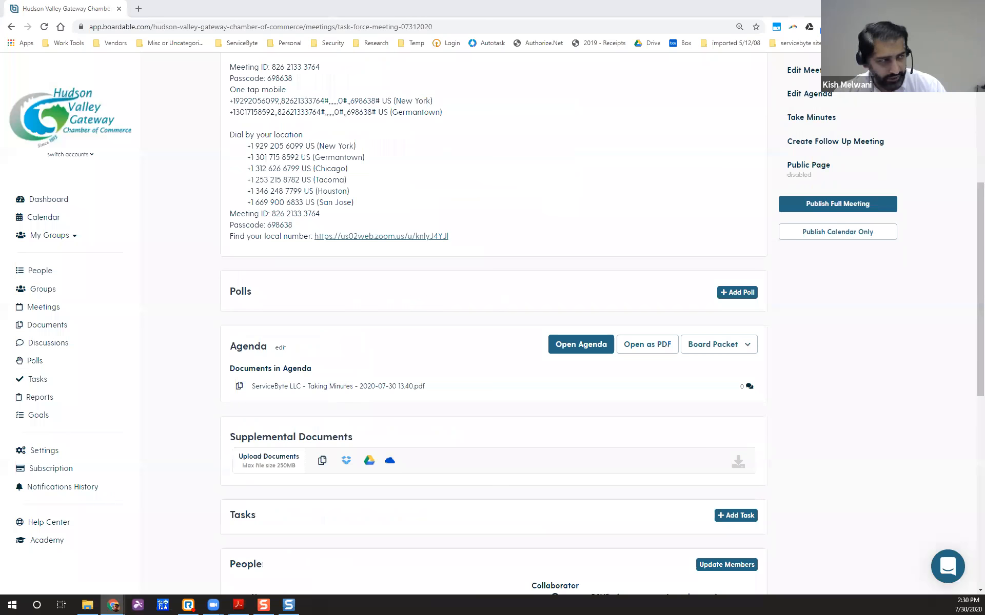
scroll(664, 333, "up", 6)
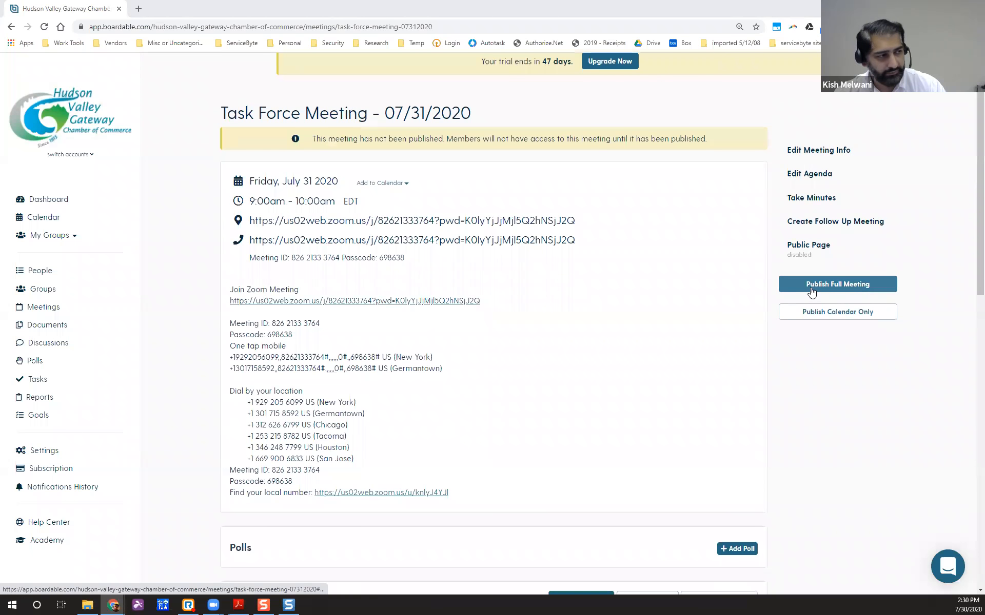
Publish the full meeting to collaborators and invited users with 'Hey guys, looking forward to seeing you at the next meeting.'.
left_click(792, 286)
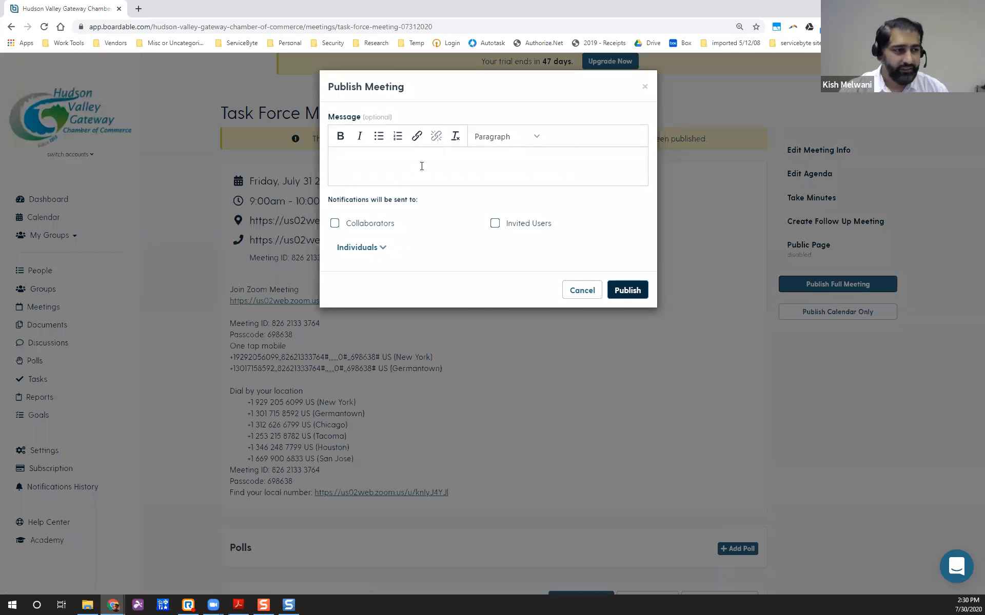
left_click(394, 165)
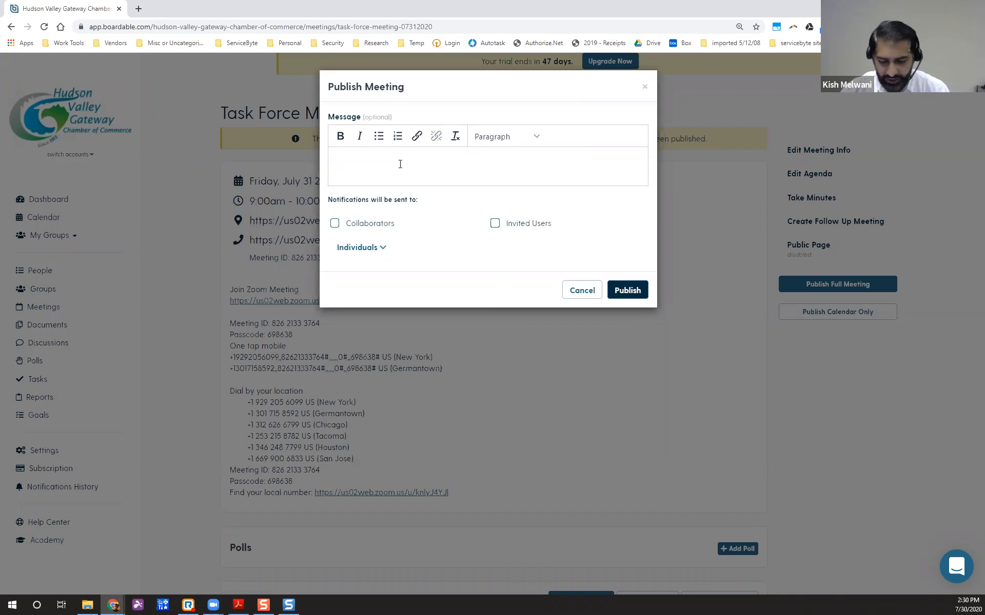
type("Hey guys, looking forward t")
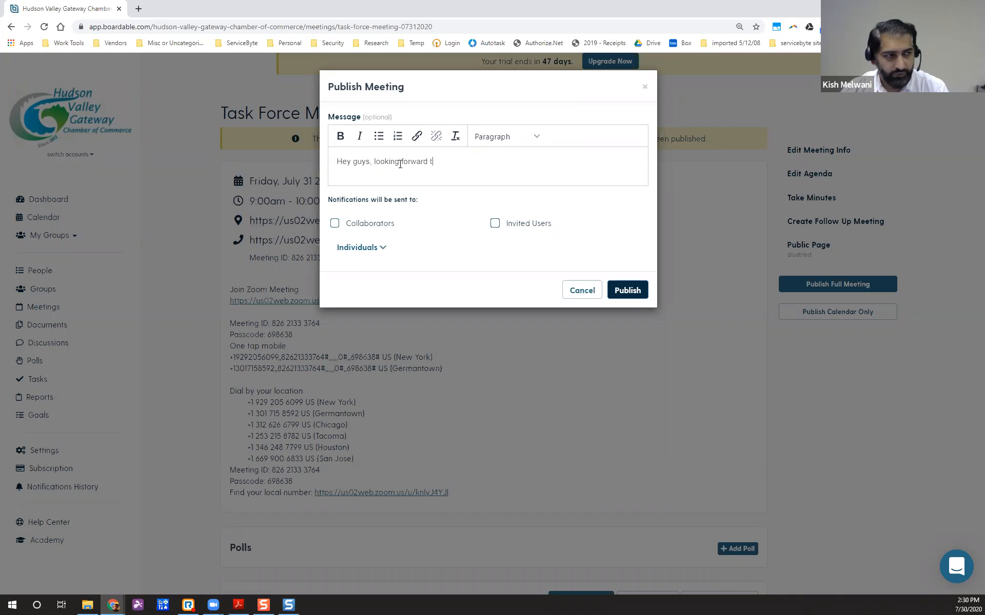
type("o seing you at the next meeting.")
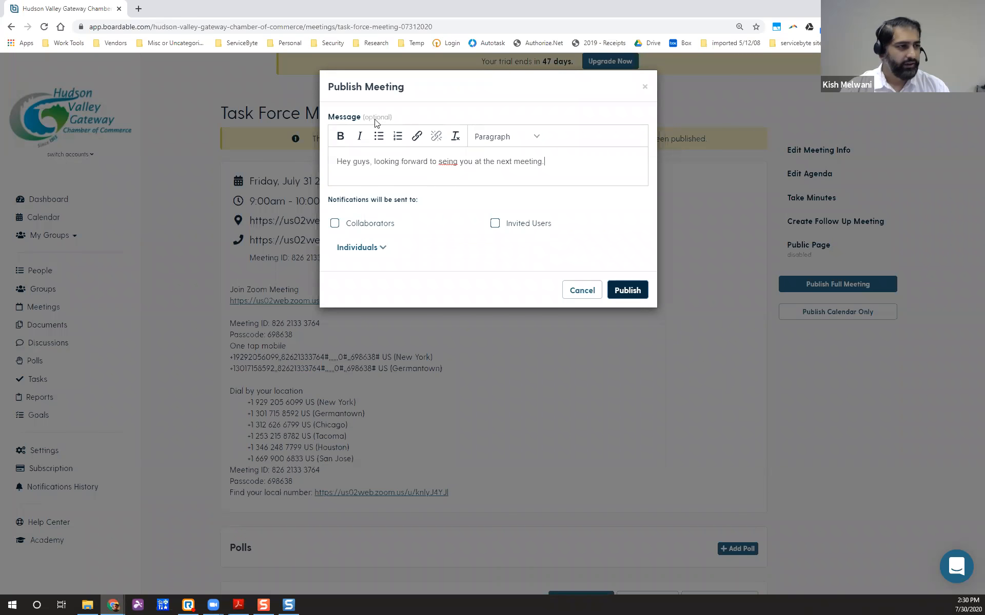
left_click(444, 163)
type("e")
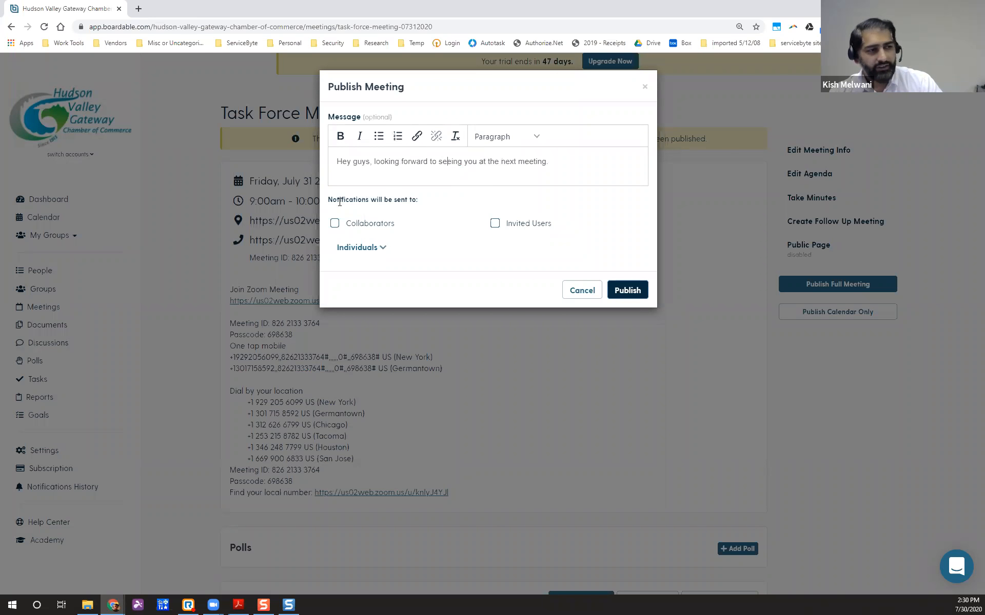
left_click(335, 223)
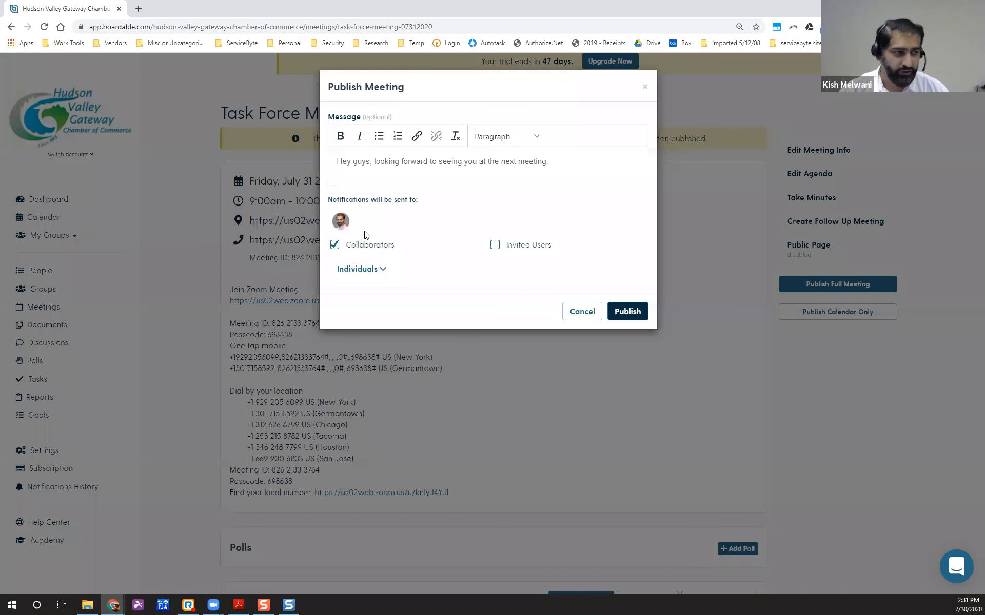
left_click(493, 249)
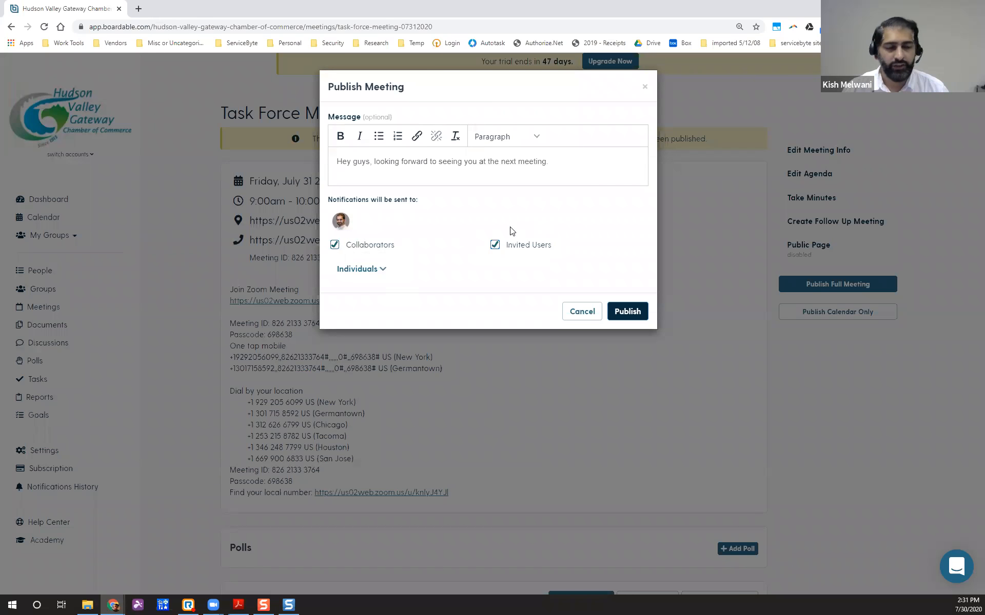
left_click(383, 269)
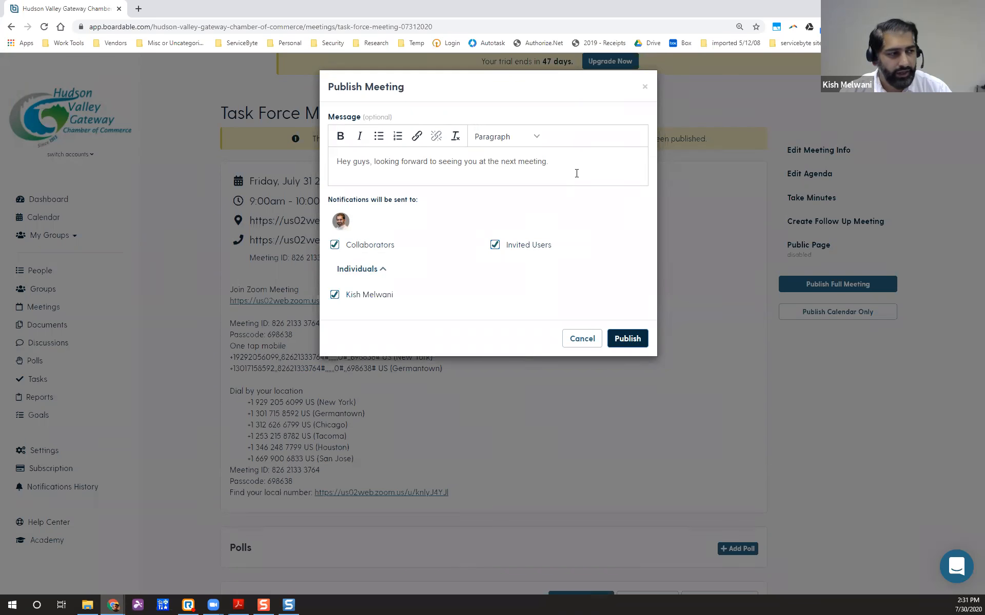
left_click(630, 340)
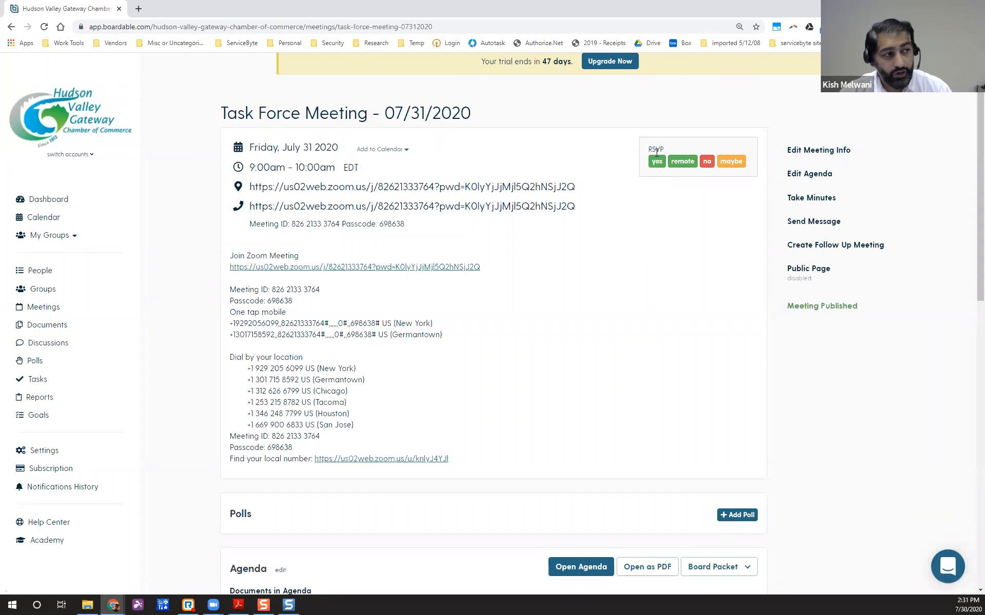
RSVP Yes to the published Task Force Meeting.
left_click(655, 164)
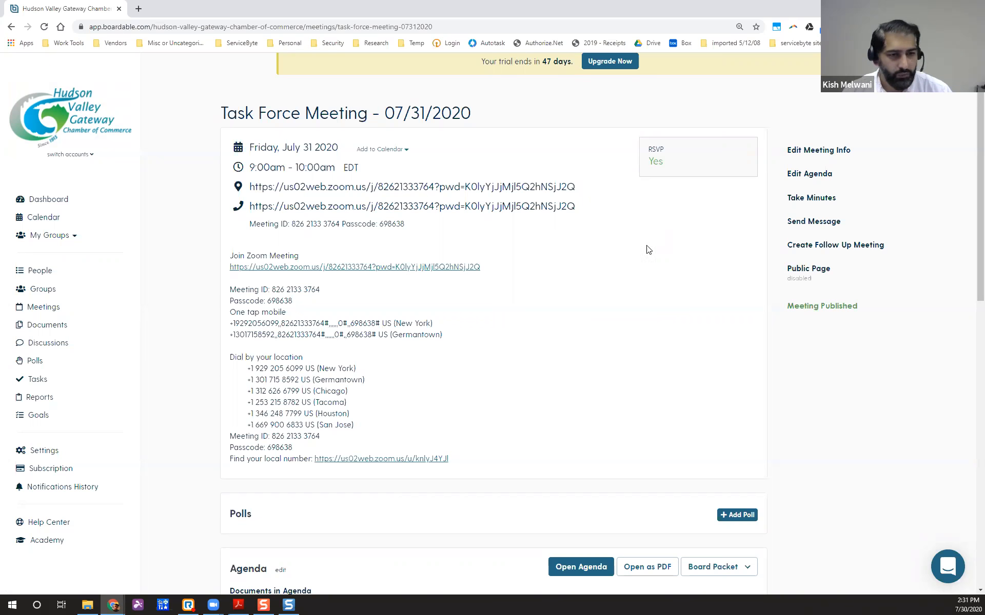
scroll(652, 262, "down", 2)
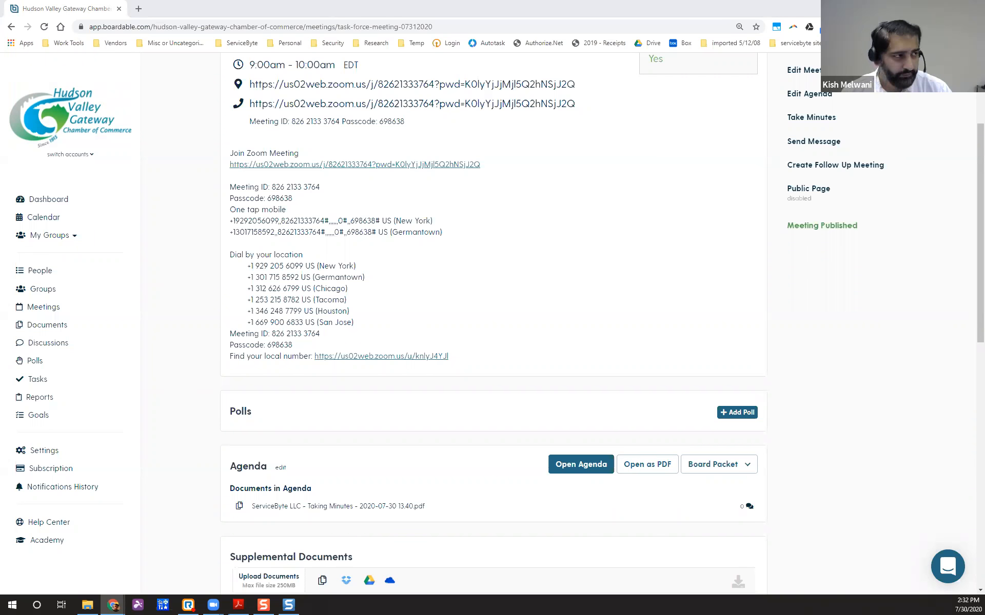
scroll(675, 333, "up", 3)
scroll(677, 336, "down", 2)
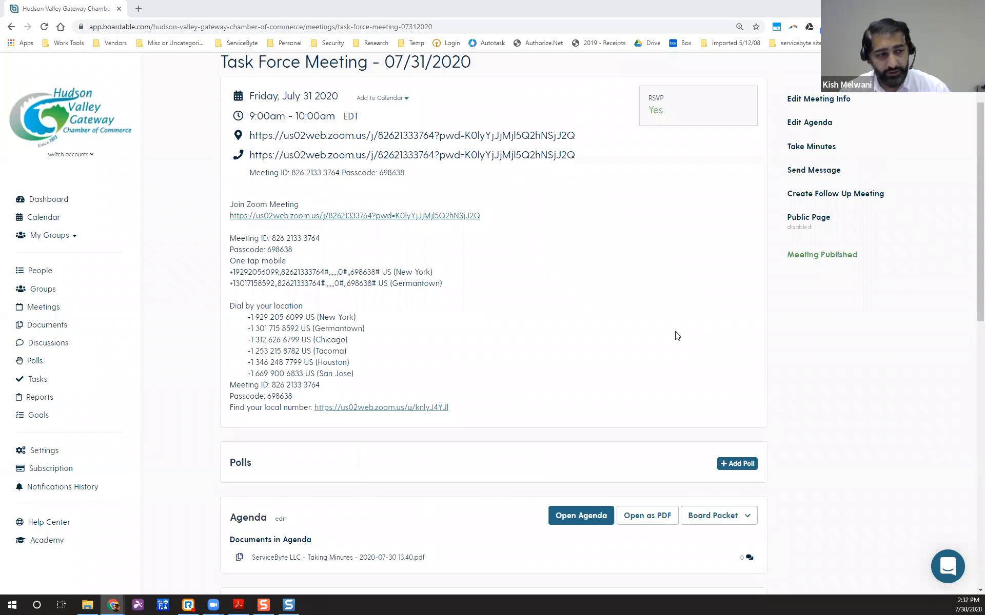
scroll(677, 336, "up", 1)
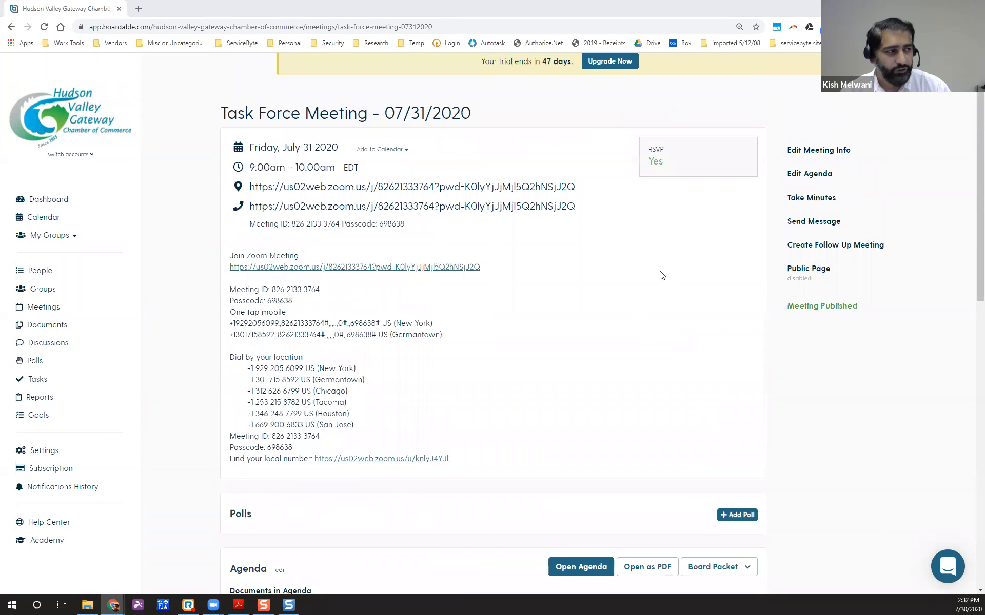
left_click(812, 221)
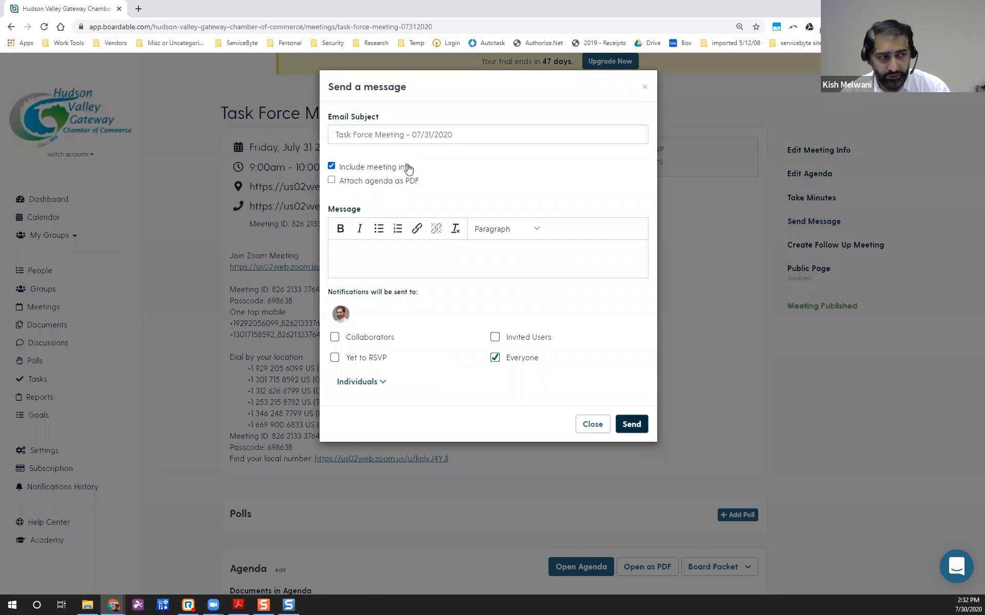
Send 'Information is attached.' to Everyone with the agenda attached as a PDF.
left_click(332, 180)
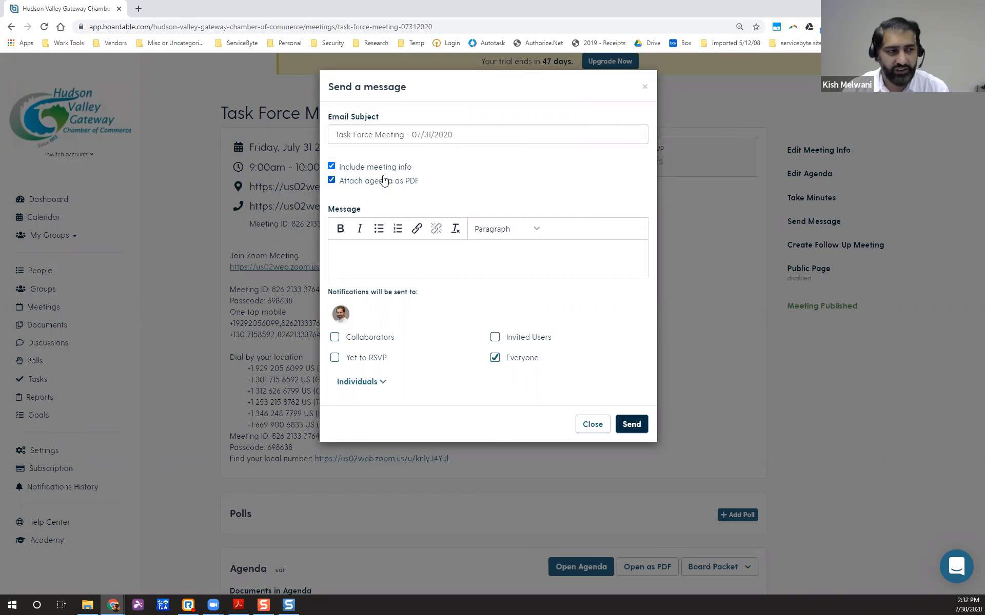
left_click(379, 264)
type("Information is at")
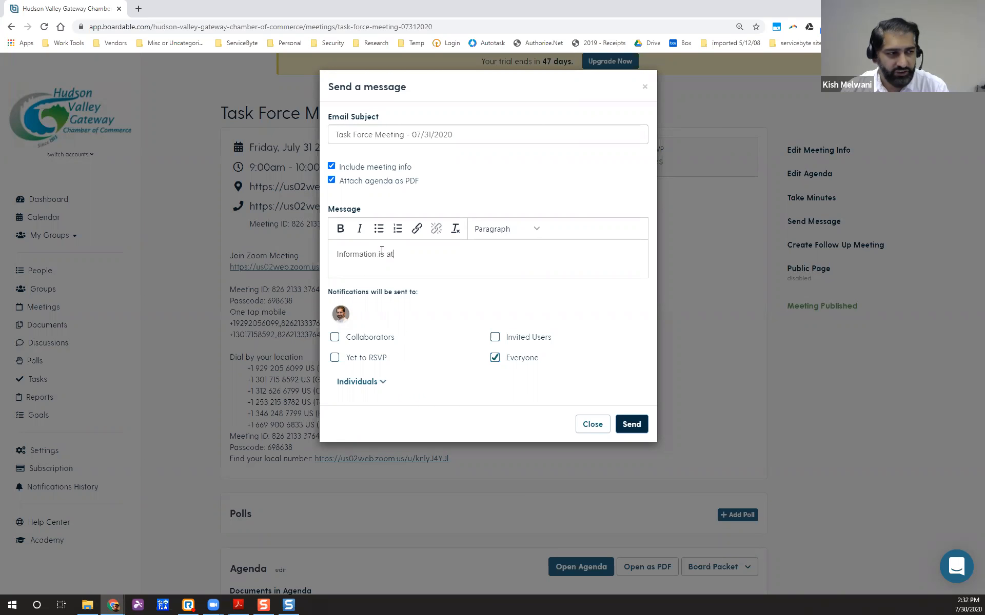
type("tached.")
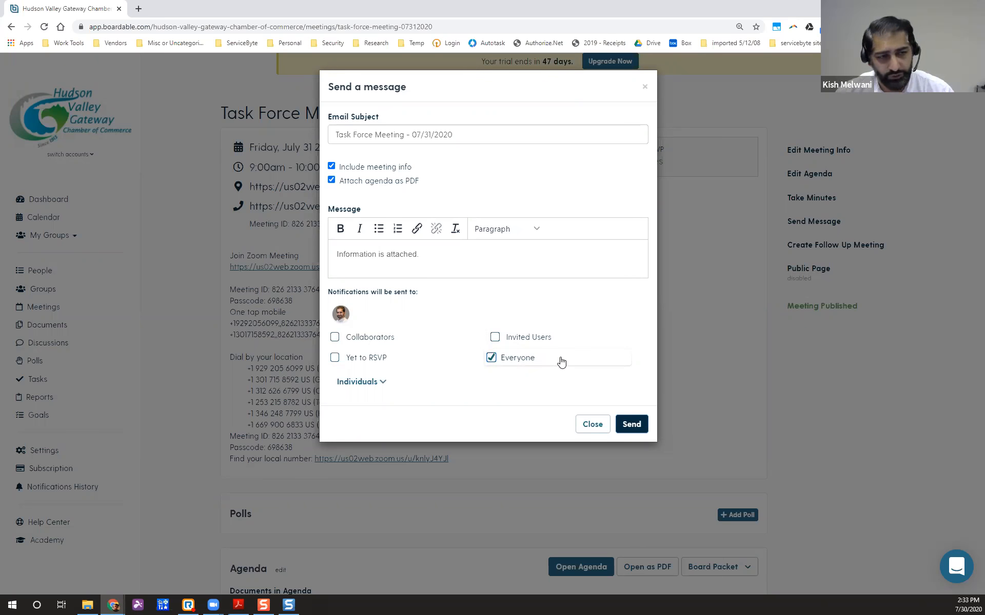
left_click(592, 425)
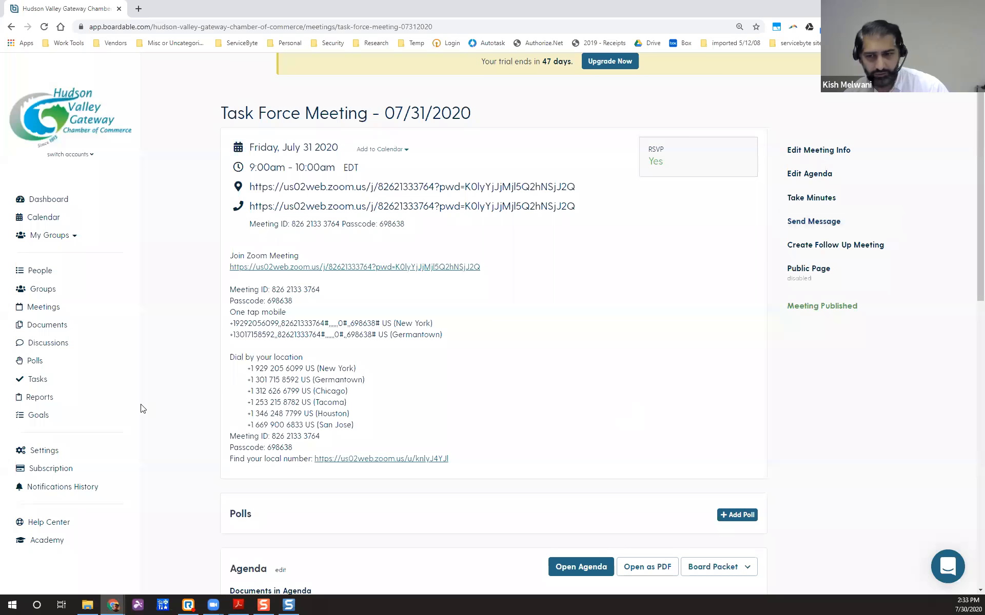
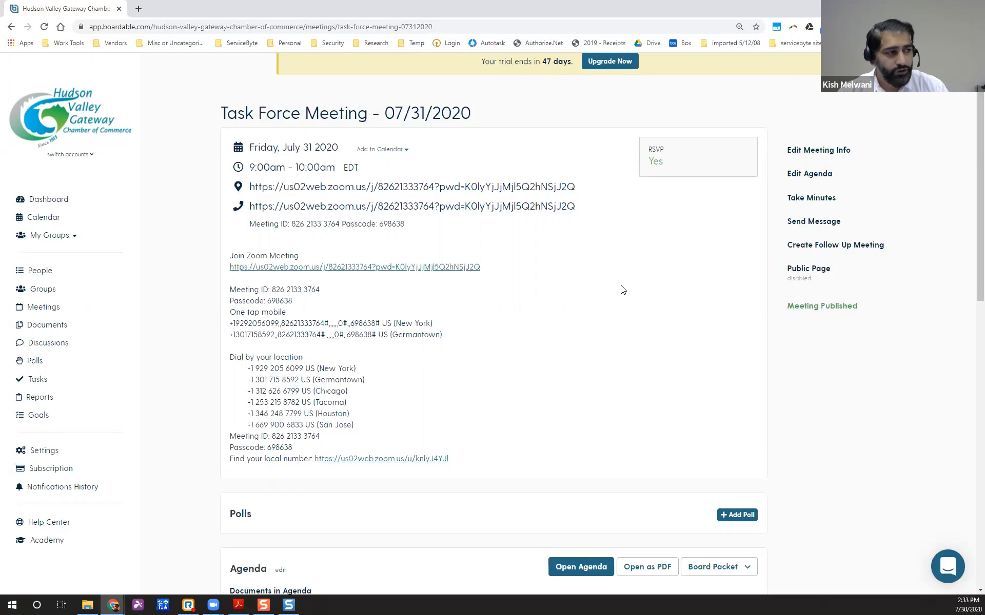
Start the Task Force Meeting minutes, building them from the agenda.
left_click(827, 200)
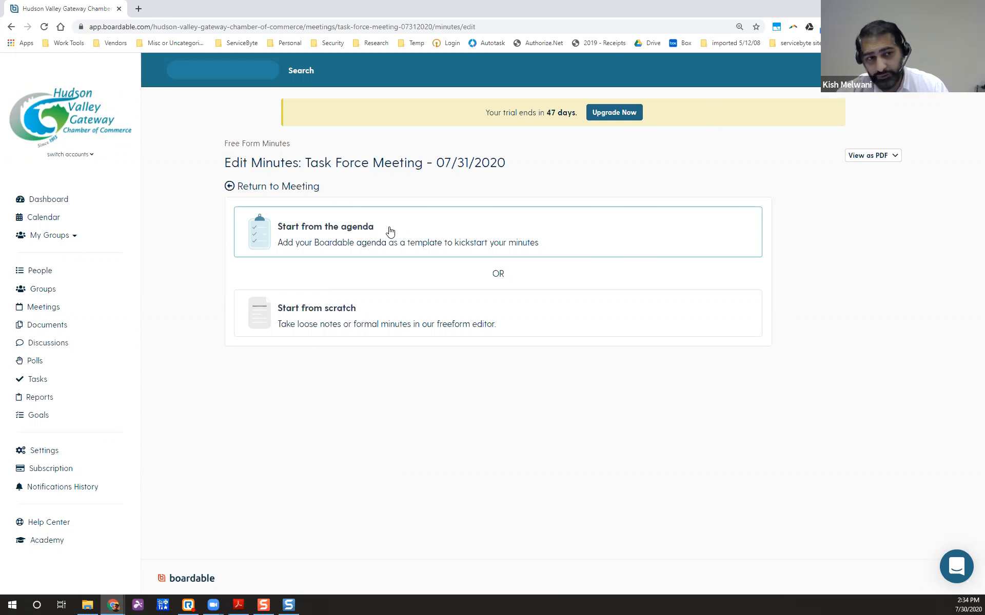
left_click(322, 236)
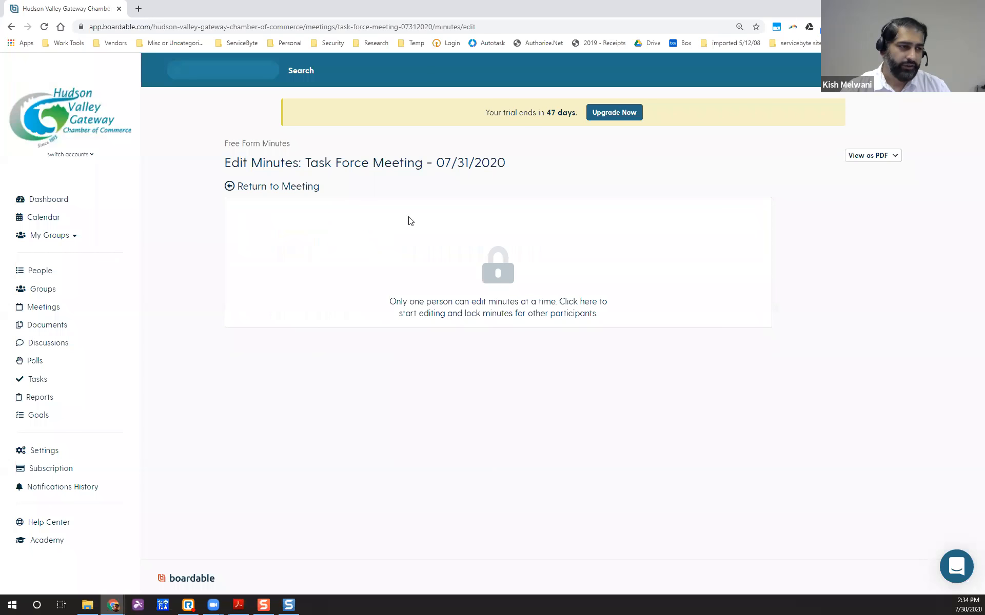
Take the editing lock on the minutes and review agenda items 1–7.
left_click(500, 276)
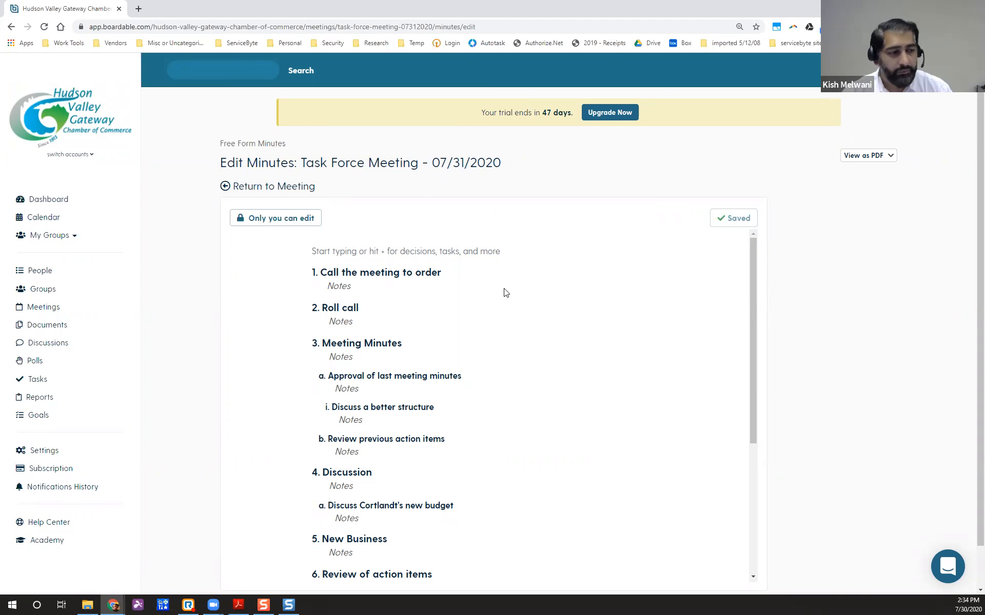
scroll(506, 321, "down", 4)
scroll(506, 321, "up", 4)
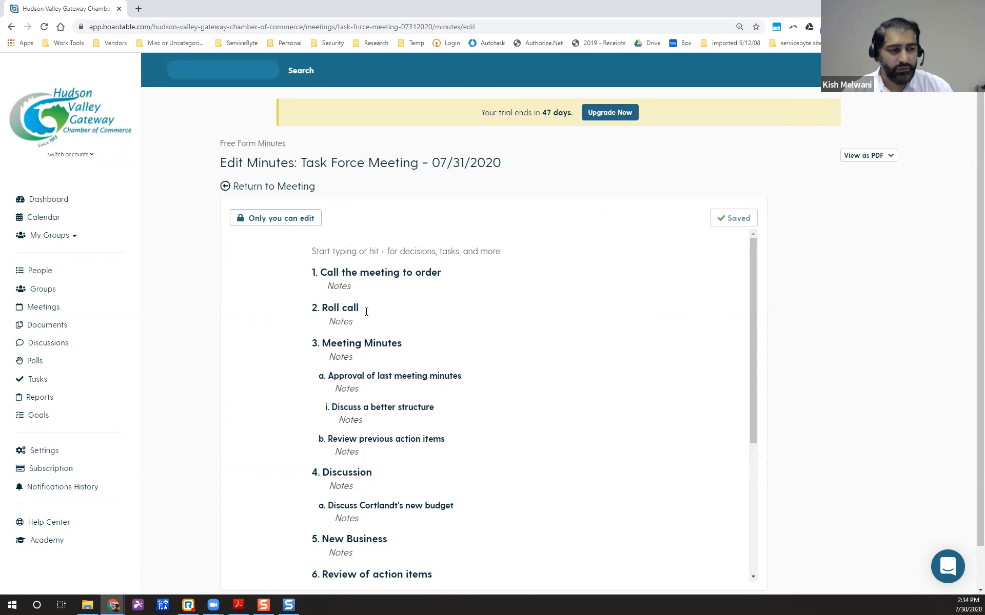
scroll(408, 413, "down", 1)
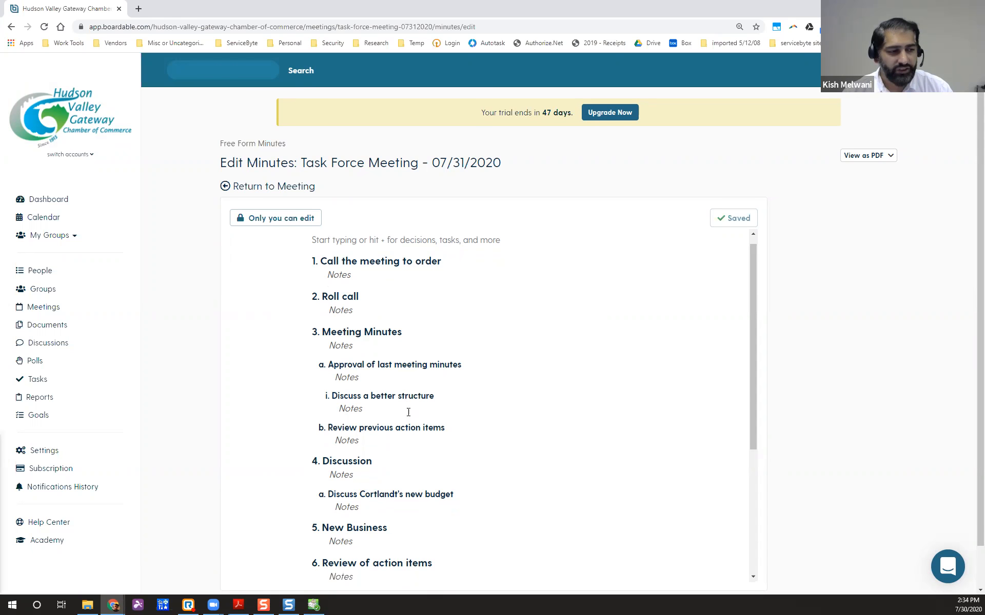
scroll(409, 412, "down", 1)
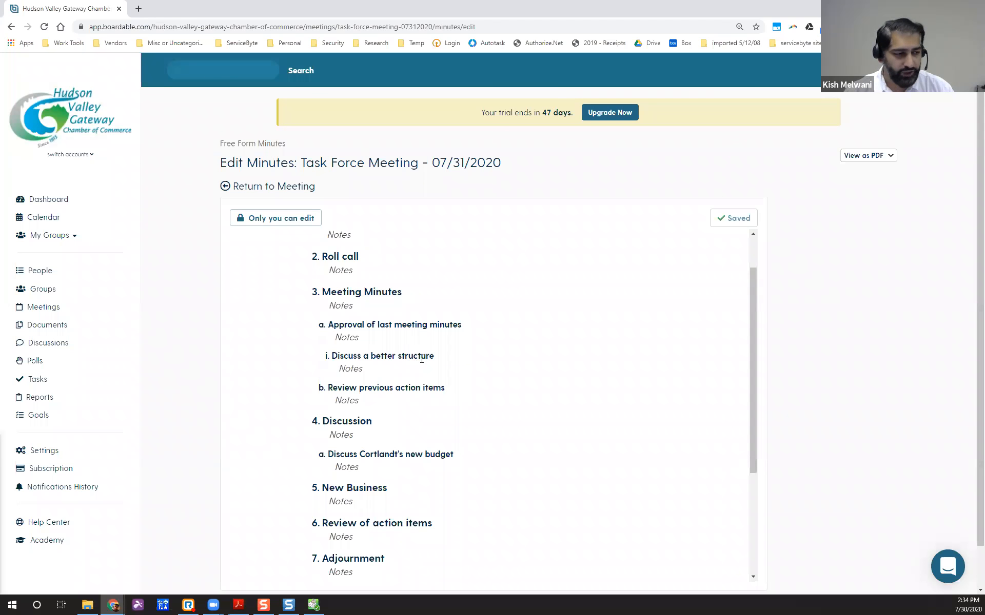
scroll(418, 358, "down", 2)
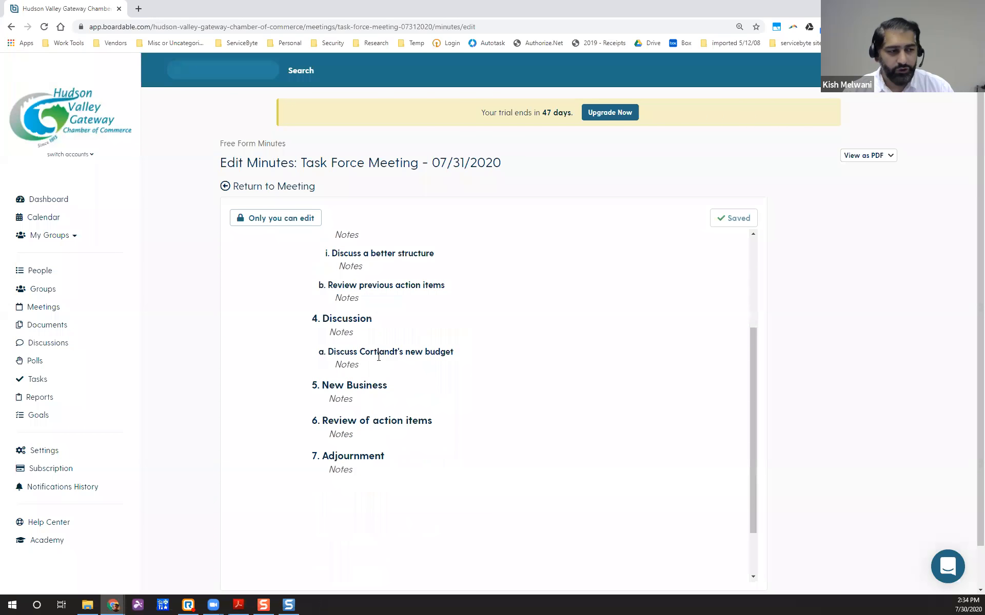
scroll(419, 389, "up", 3)
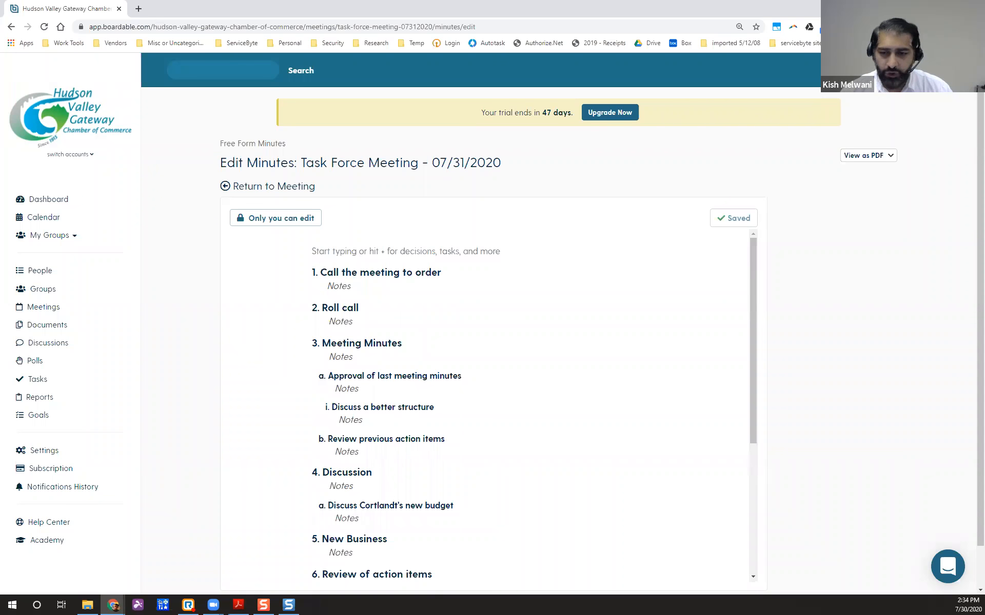
Note under Call the meeting to order that the member called the meeting to order at 8:35AM.
left_click(345, 289)
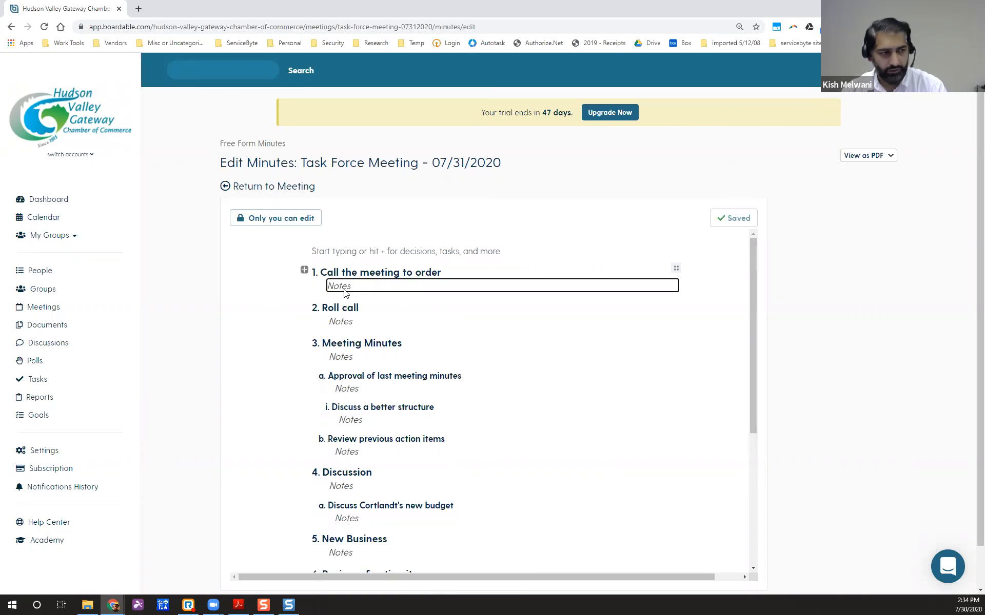
key("BackSpace")
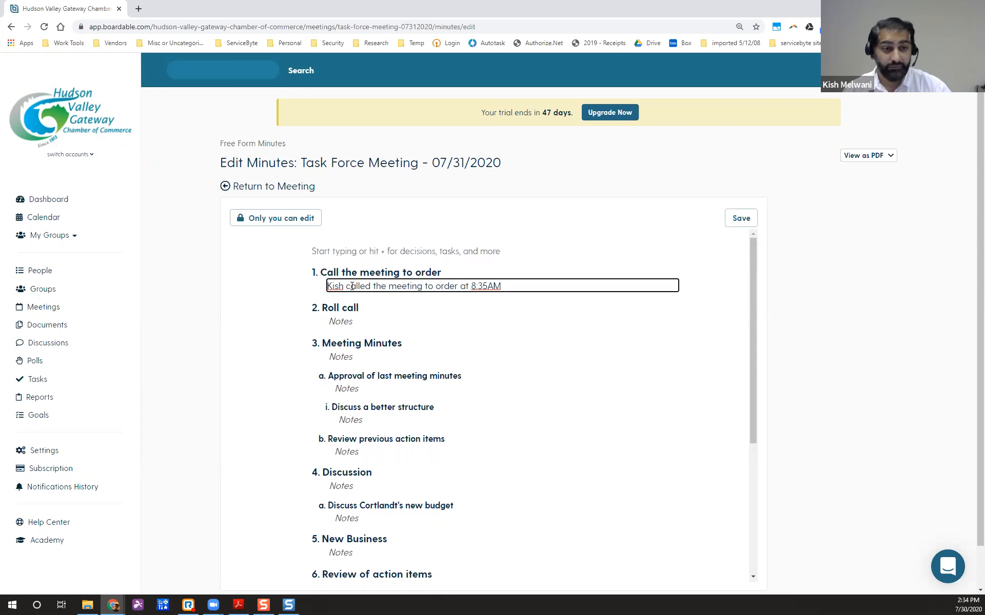
Move through the Roll call, Meeting Minutes and approval item notes fields.
left_click(374, 324)
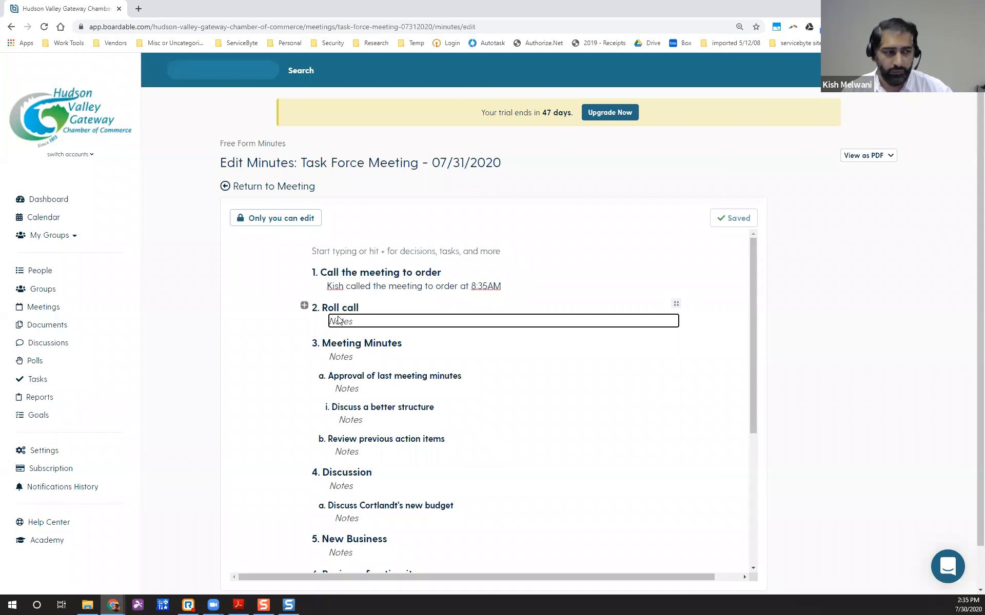
left_click(348, 359)
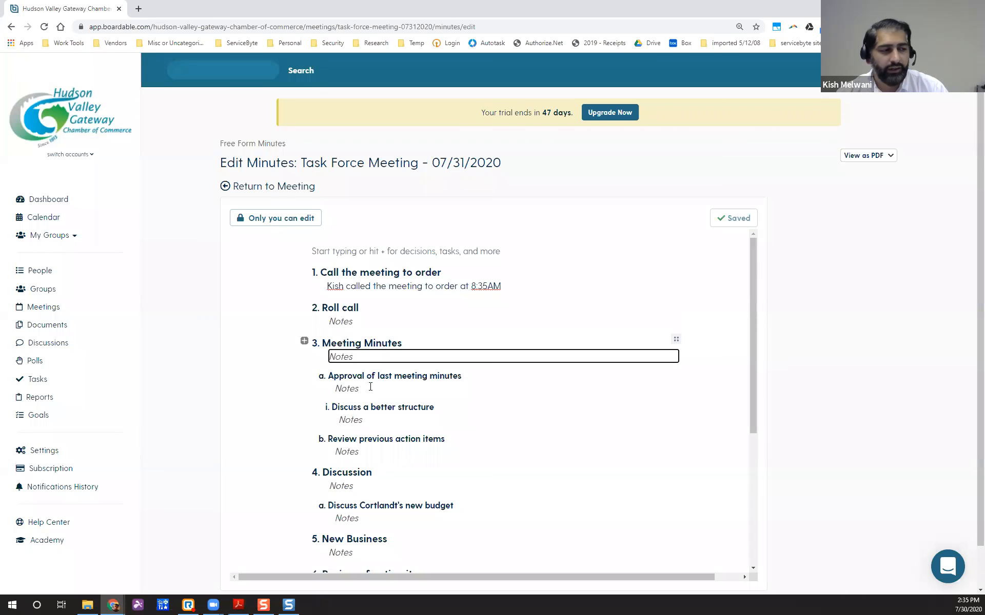
left_click(353, 392)
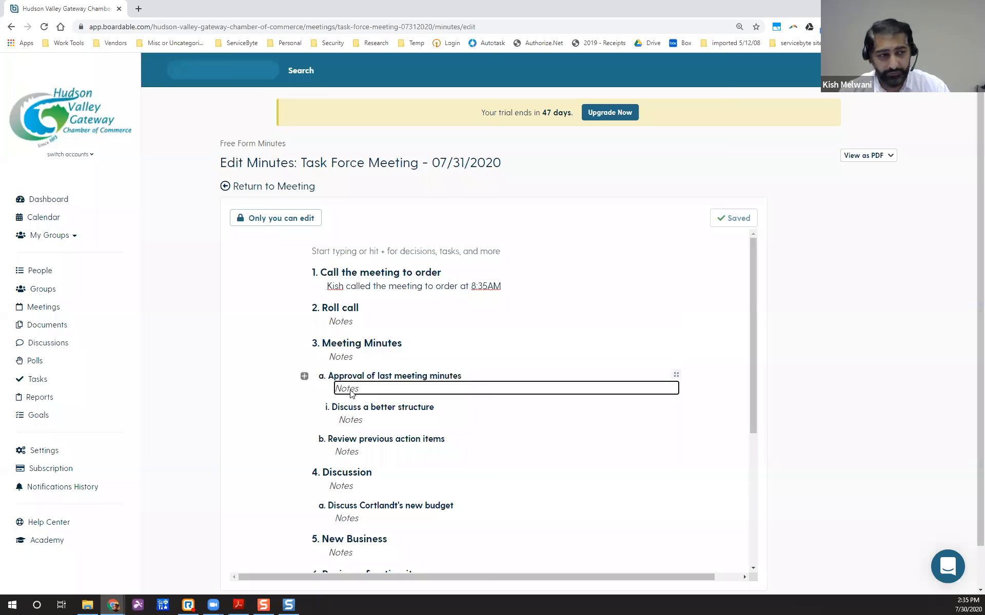
left_click(305, 378)
Insert a Votes table under the approval item and set the member's vote to No.
scroll(379, 424, "down", 5)
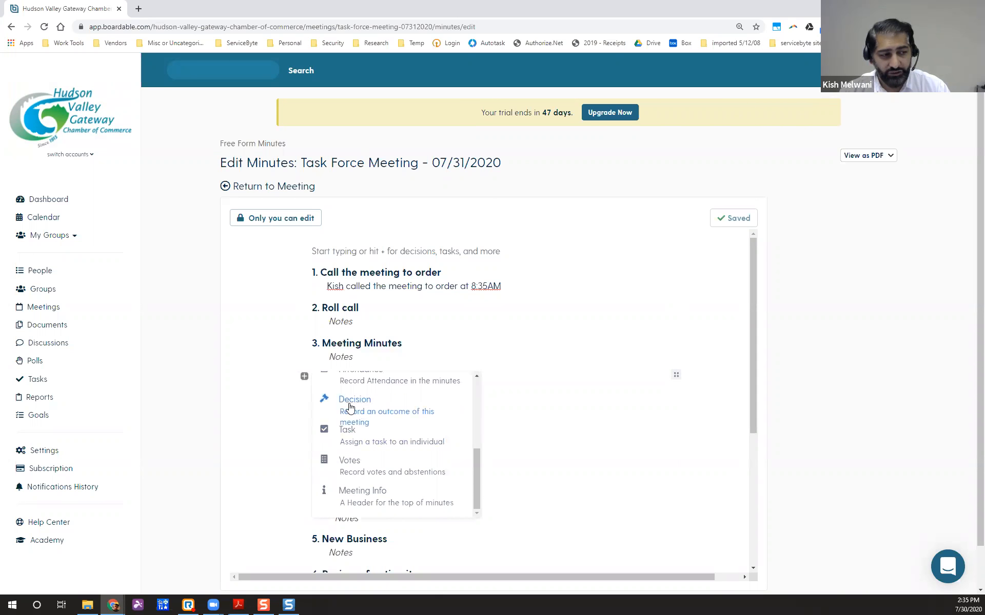
left_click(347, 465)
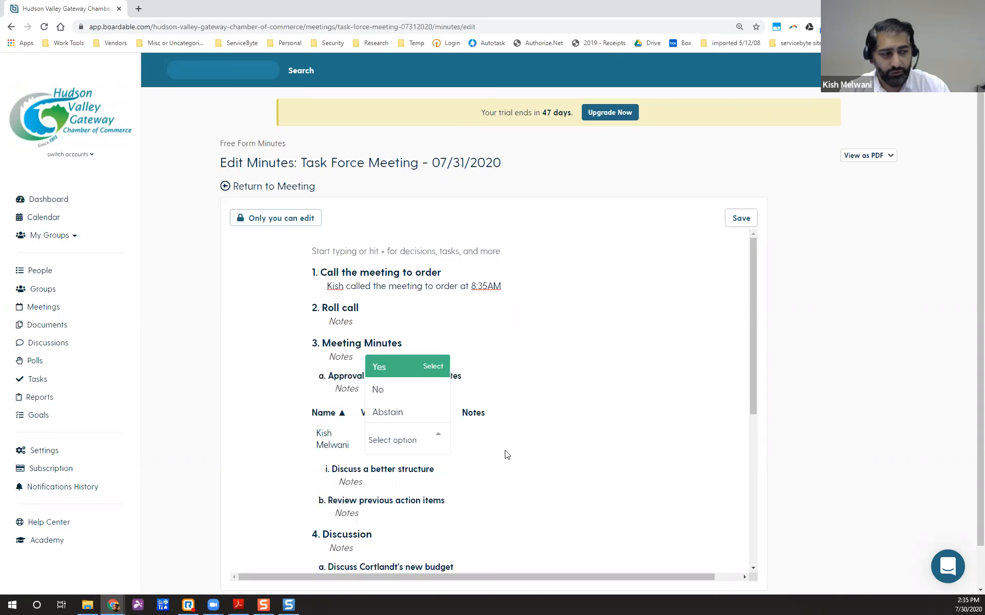
scroll(441, 439, "down", 1)
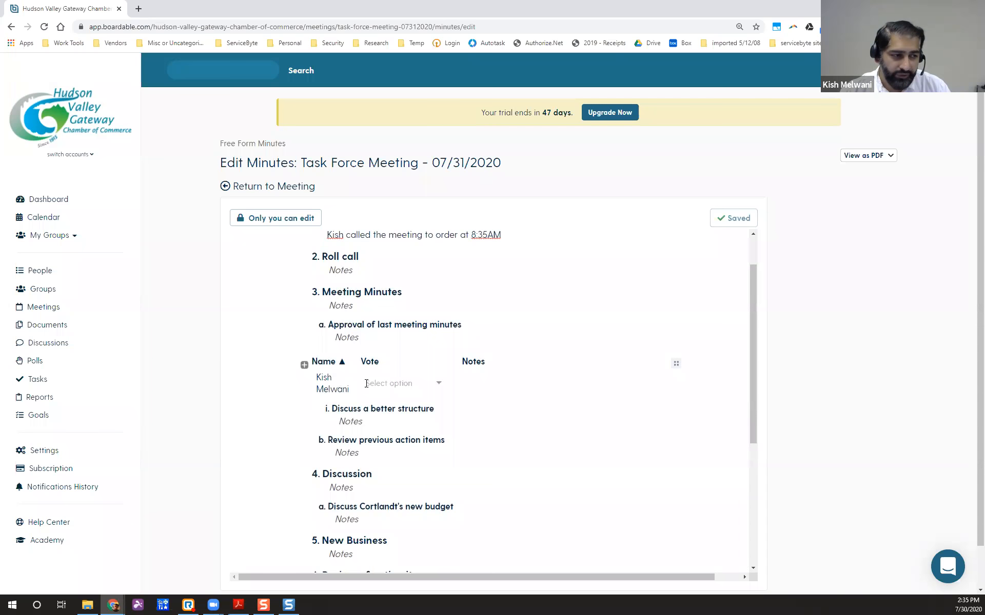
left_click(389, 383)
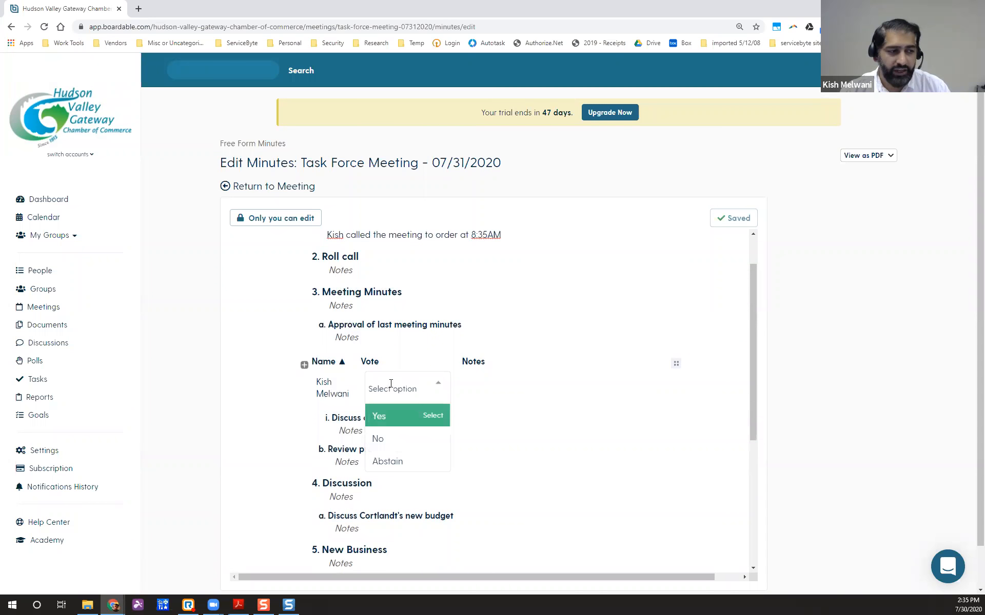
left_click(393, 420)
left_click(408, 385)
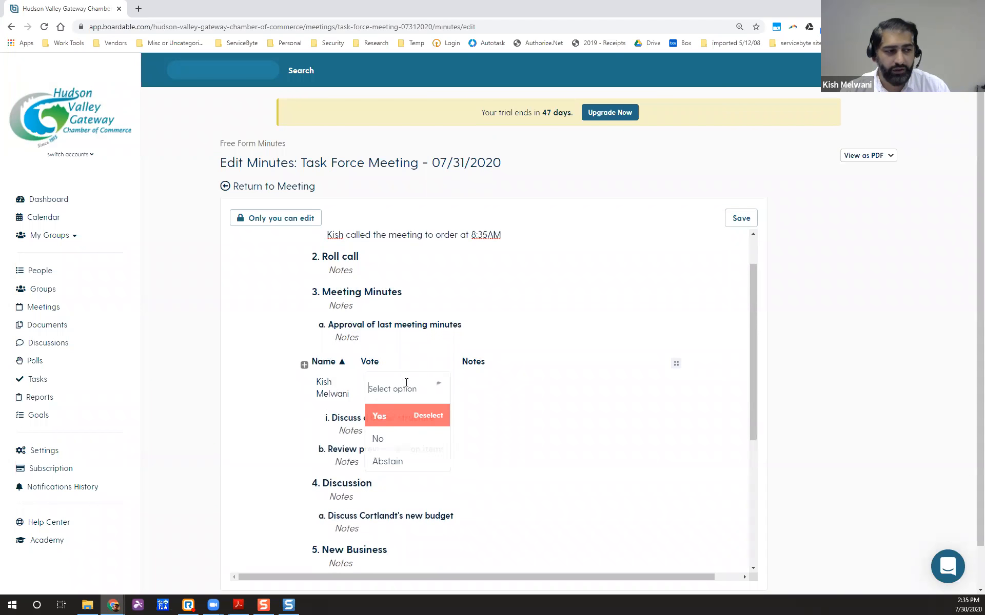
left_click(389, 438)
left_click(406, 390)
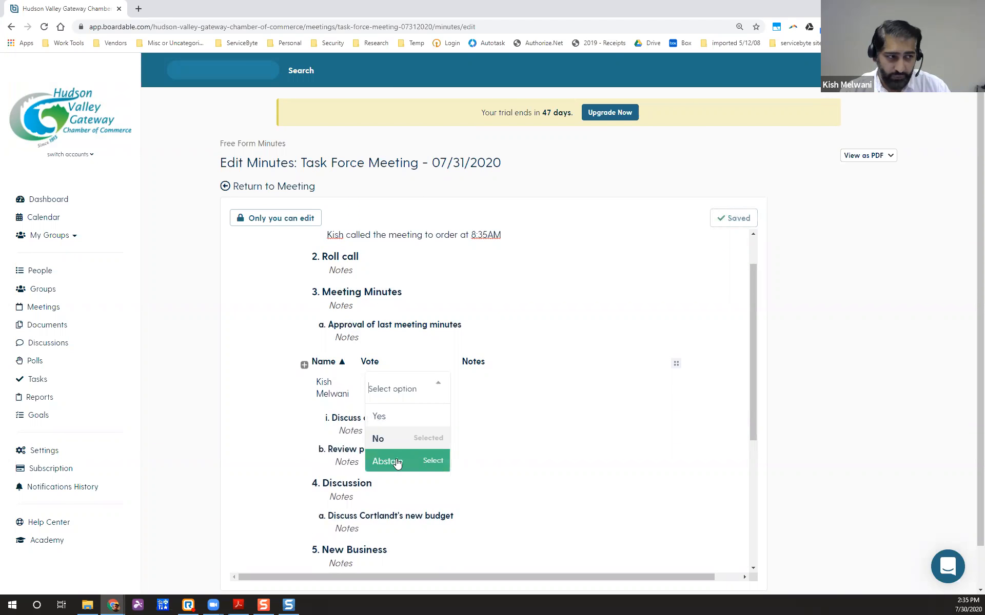
left_click(392, 417)
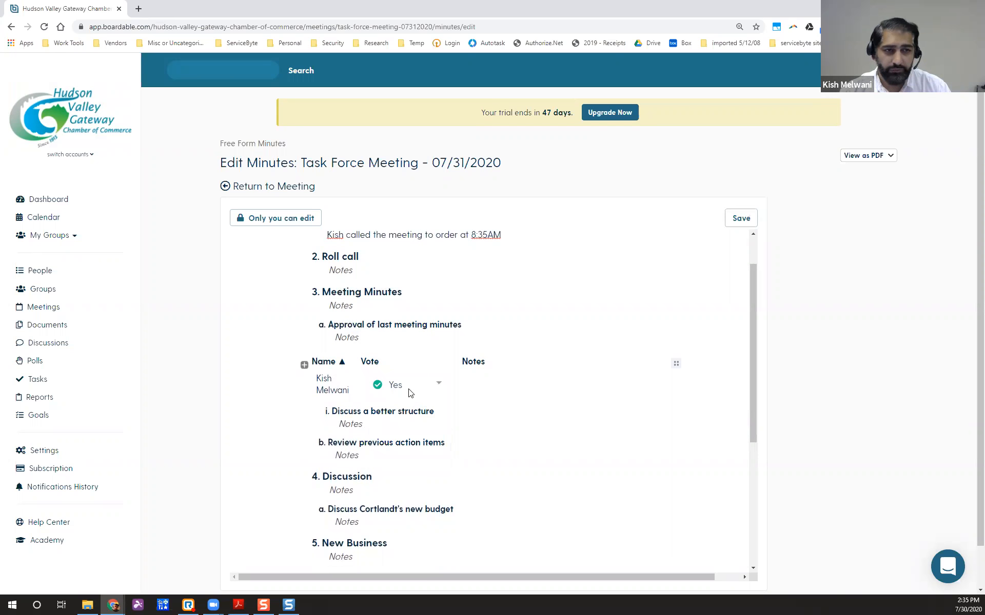
left_click(479, 384)
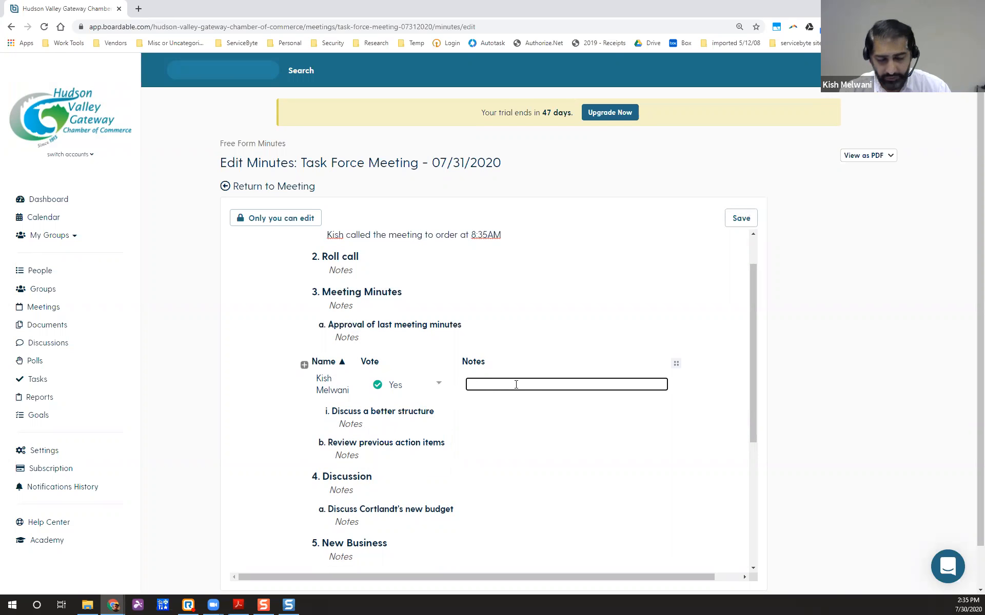
left_click(394, 384)
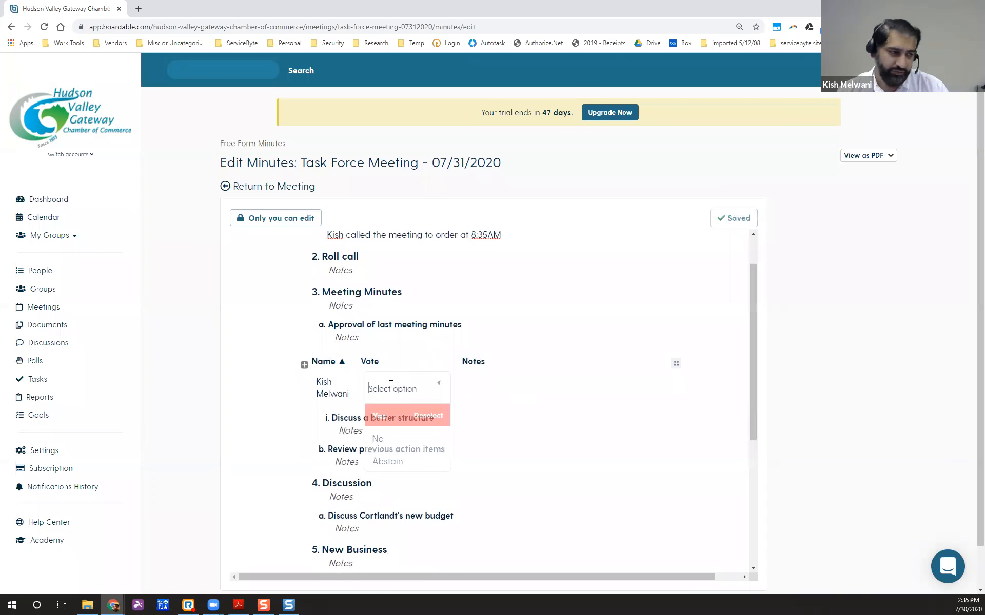
left_click(392, 437)
Note on the No vote that the member doesn't agree with this path.
left_click(496, 386)
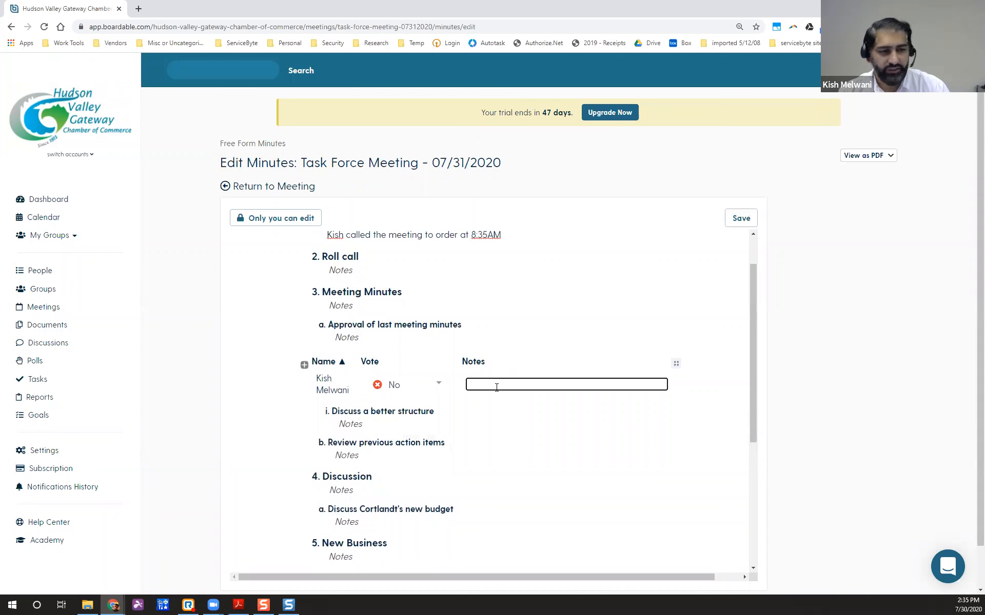
type("Kish doesn't")
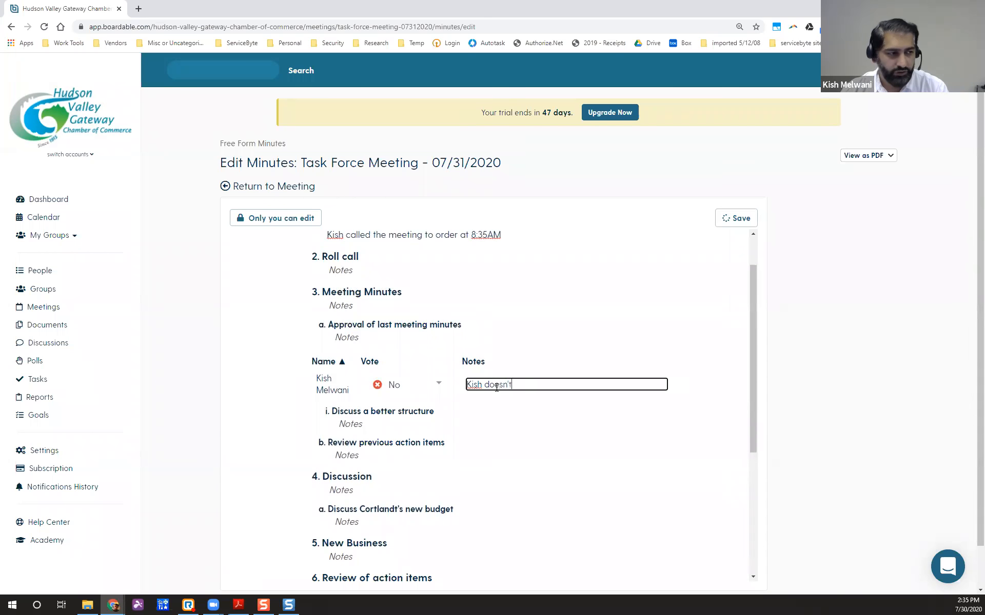
type(" agree with this ")
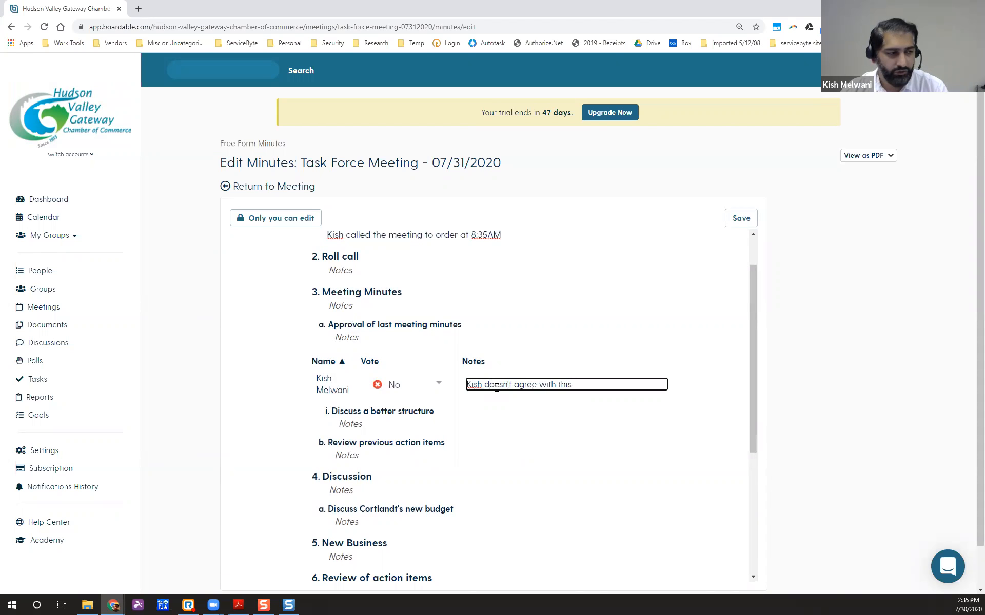
type("path.")
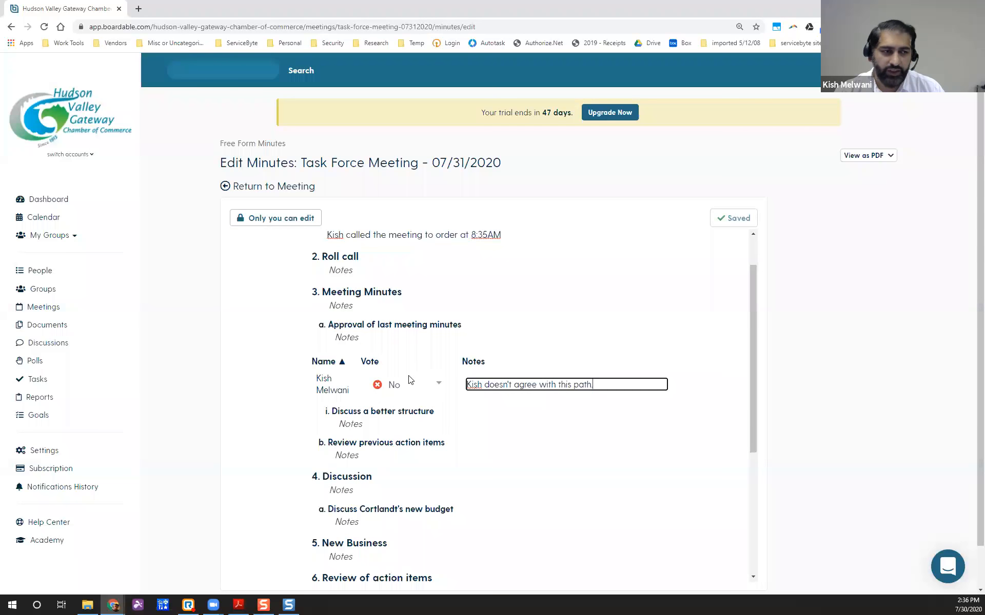
scroll(352, 401, "down", 1)
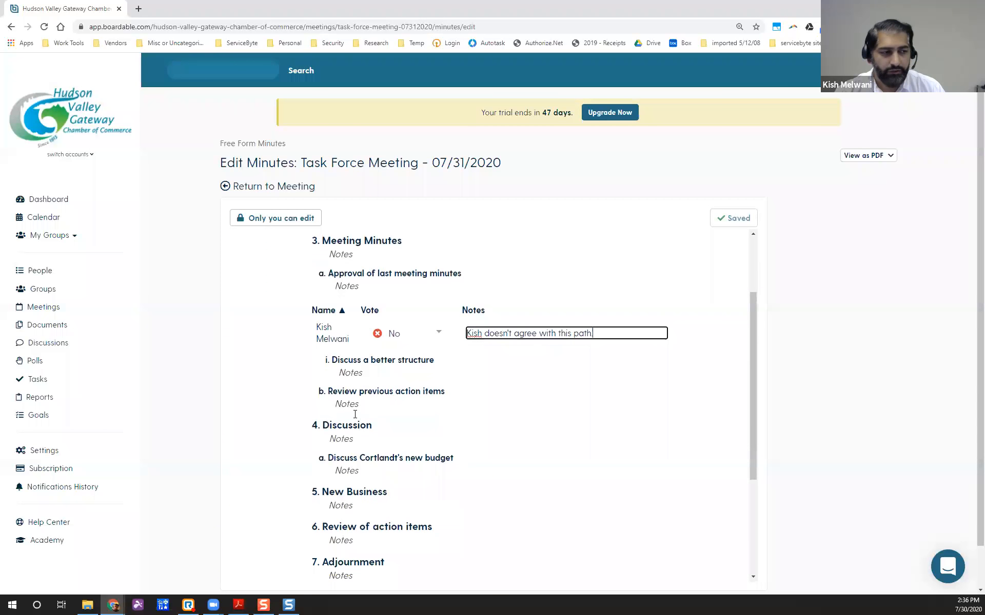
scroll(400, 437, "down", 1)
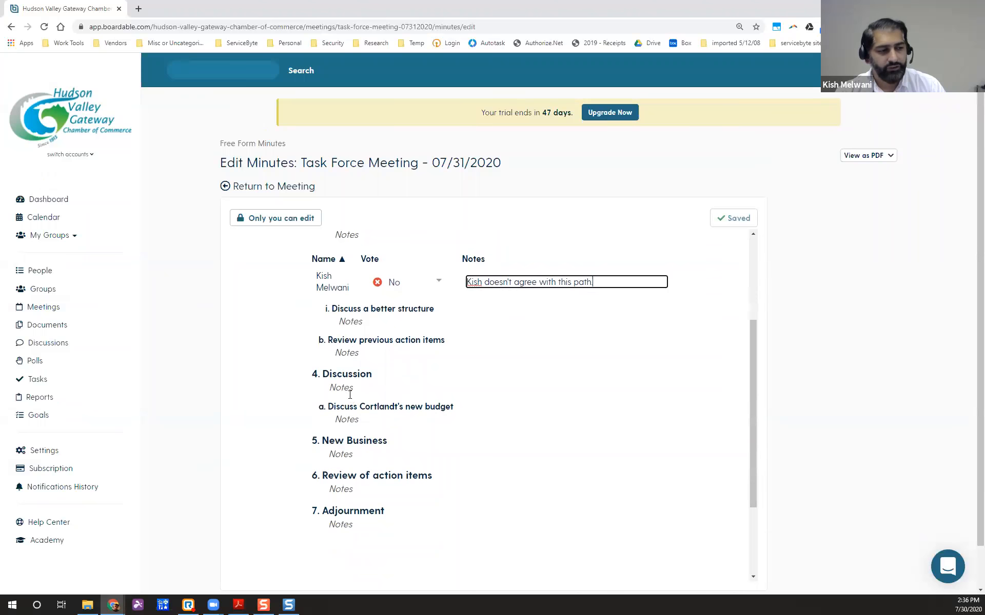
left_click(389, 388)
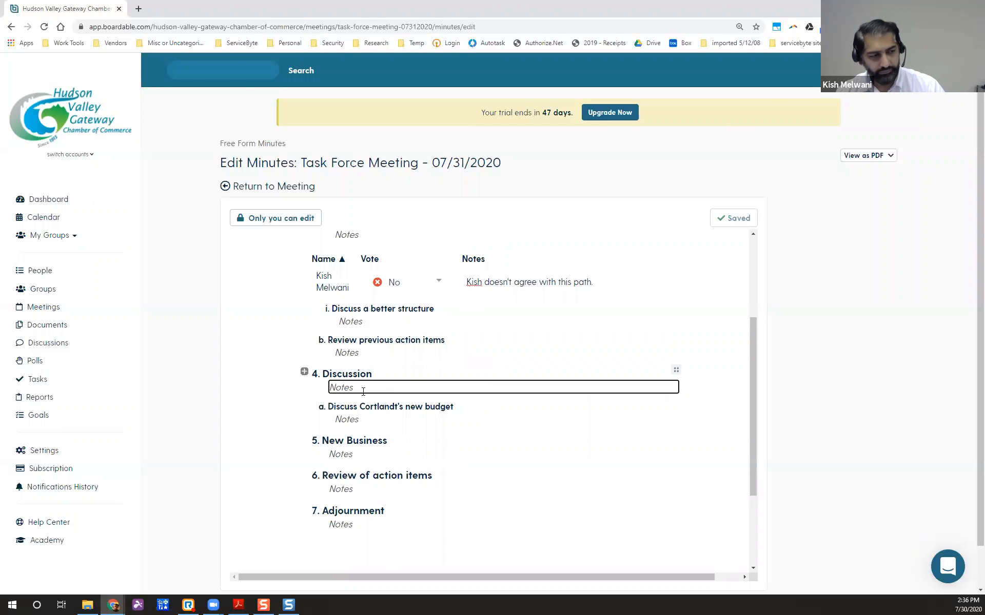
Note under Discussion: 'Discussed how The young professionals can bring in more youth in the group.'.
type("Discusse")
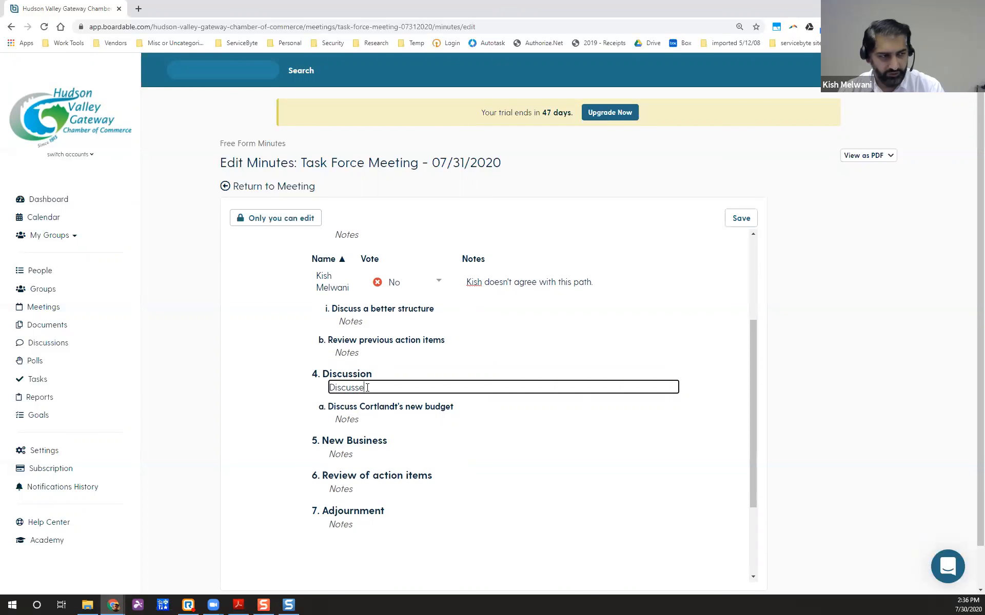
type("d how The young profes")
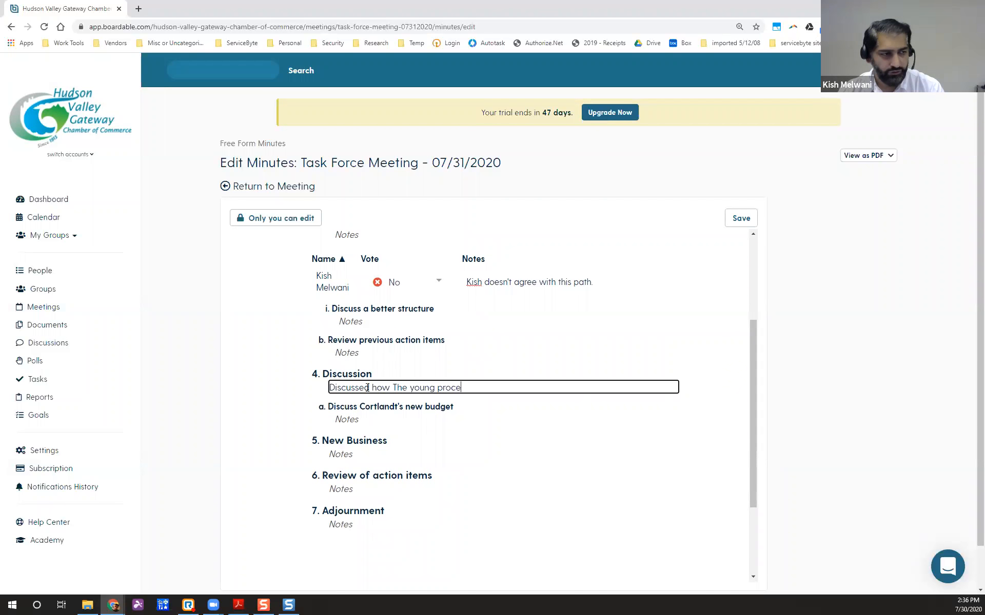
type("sionals can bring in more youth in the group.")
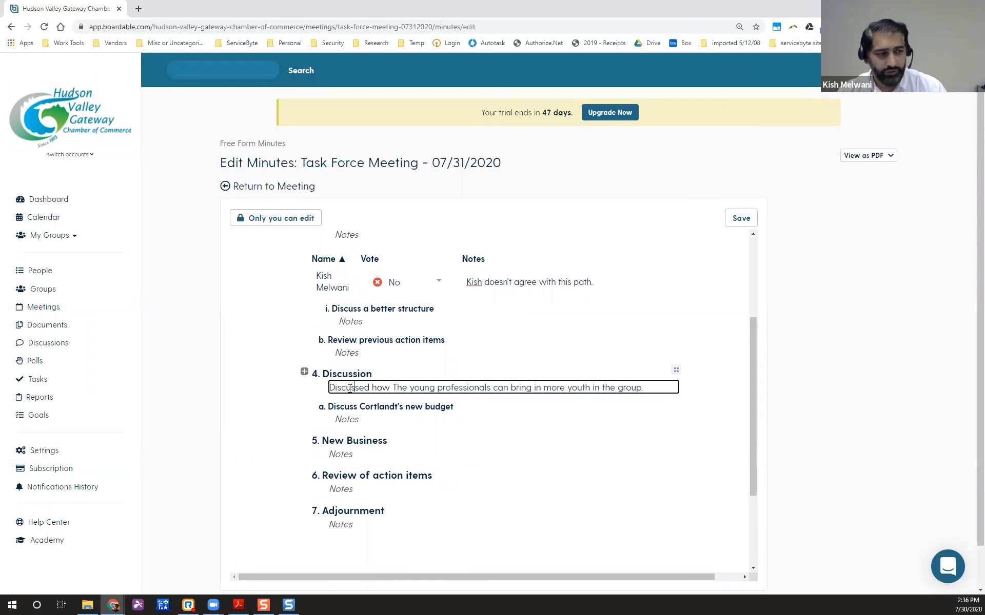
left_click(304, 373)
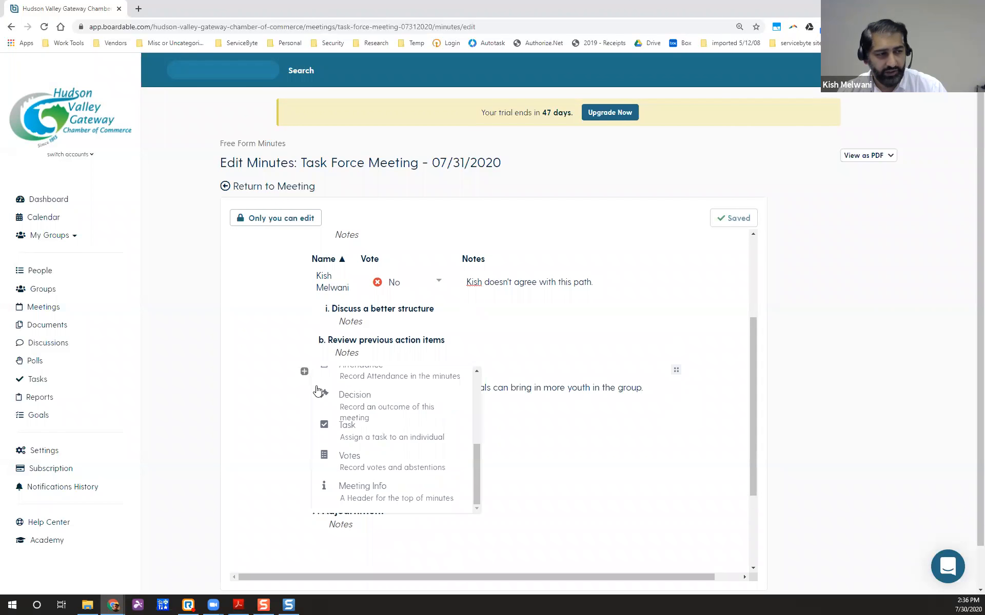
Add a Discussion Decision that all agreed the named member best brings in young professionals.
left_click(344, 401)
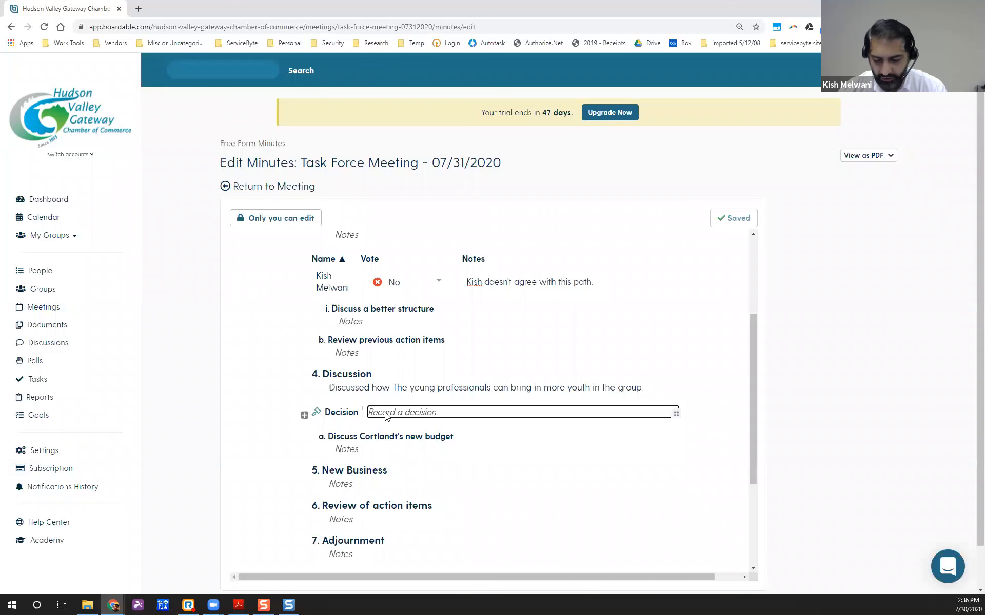
type("you")
key("BackSpace")
key("BackSpace")
key("BackSpace")
type("WElag")
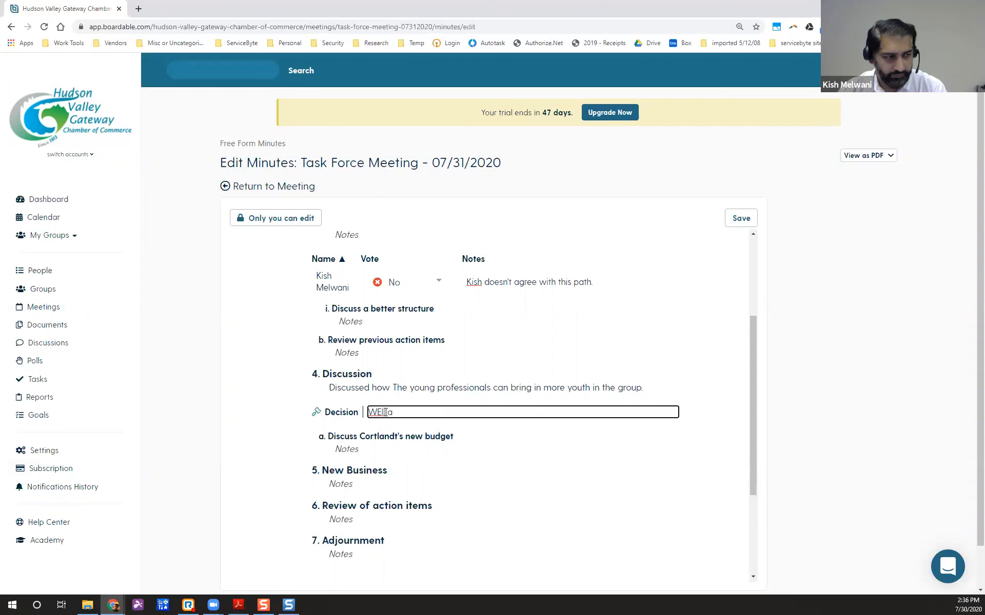
key("BackSpace")
type("e all agreed that Cand")
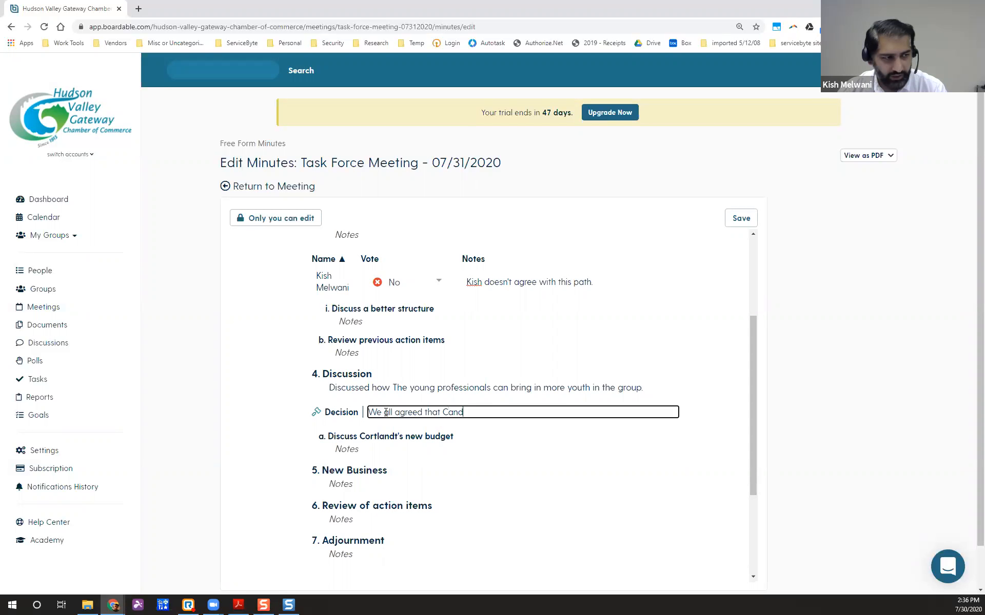
type("y is the best way to br")
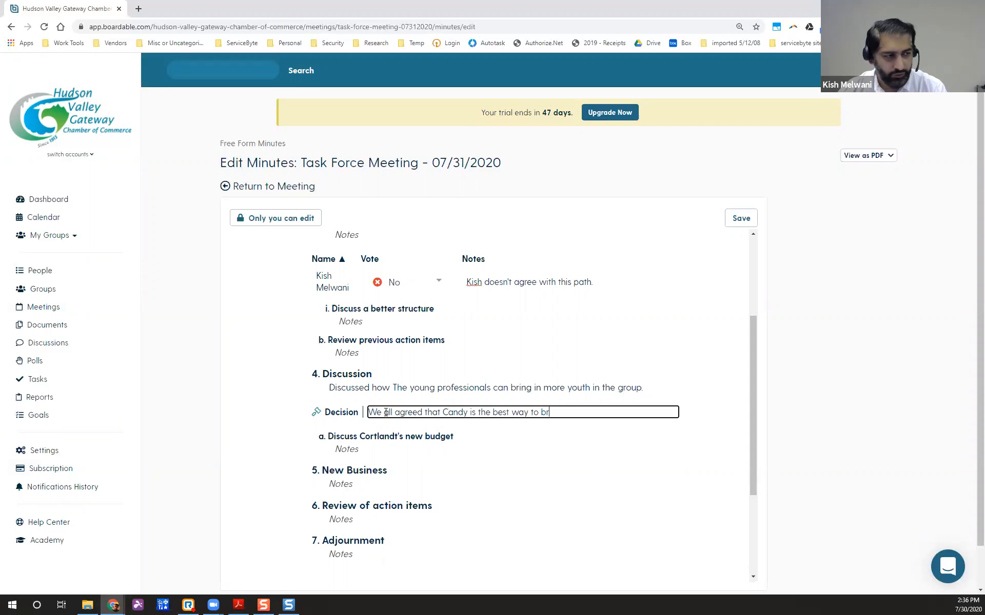
type("ing in young professionals")
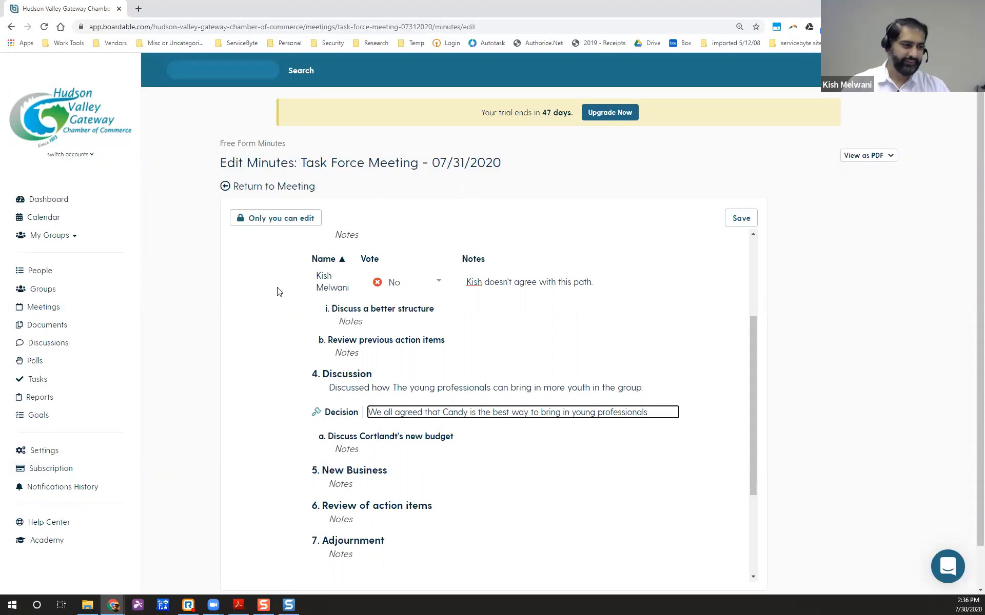
left_click(496, 390)
left_click(501, 413)
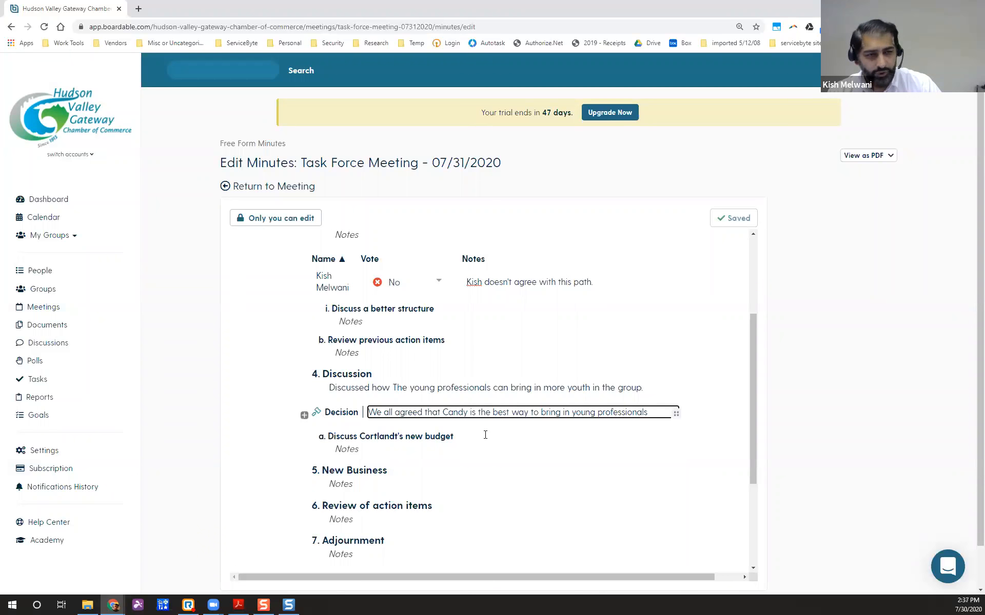
Add a Task under the Cortlandt budget item to re-do the entire budget within 3 hours.
left_click(304, 415)
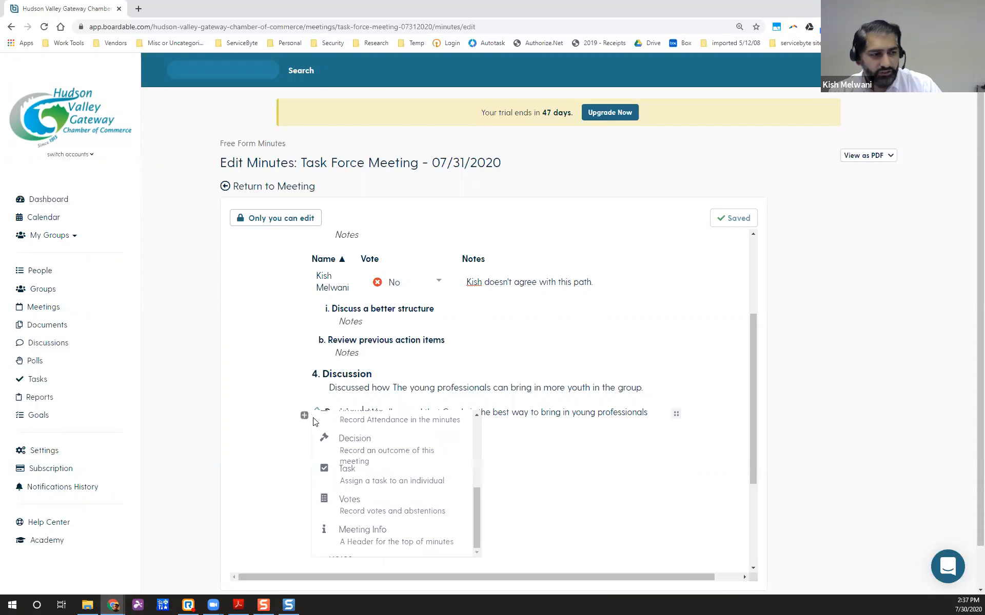
scroll(373, 465, "up", 5)
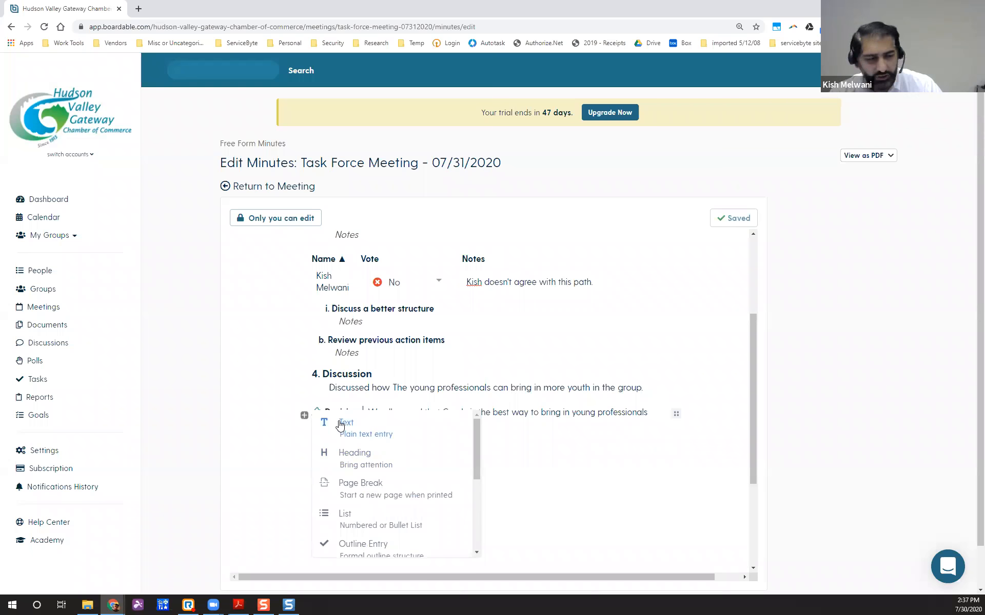
scroll(365, 464, "down", 3)
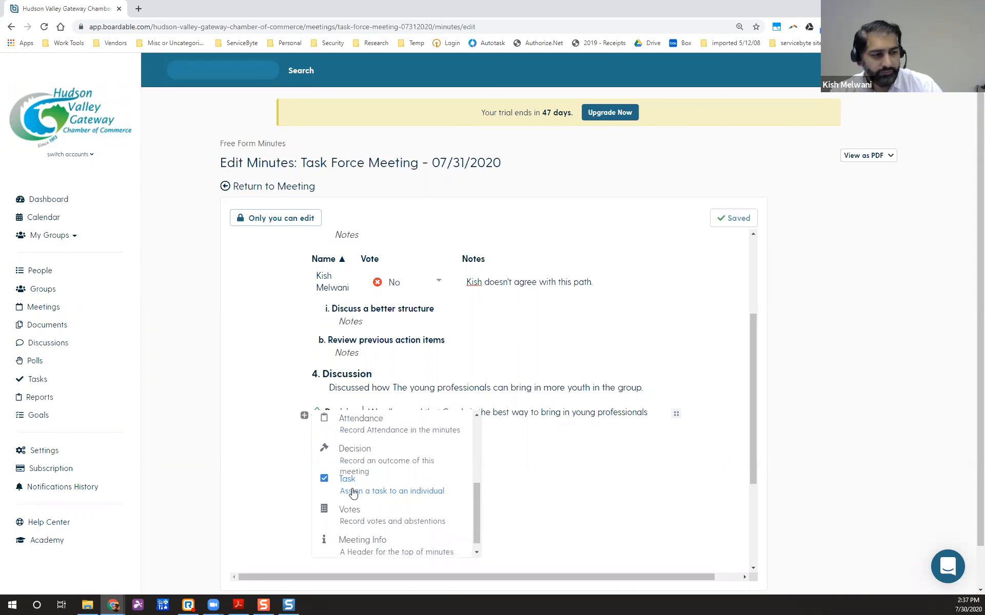
scroll(354, 495, "down", 1)
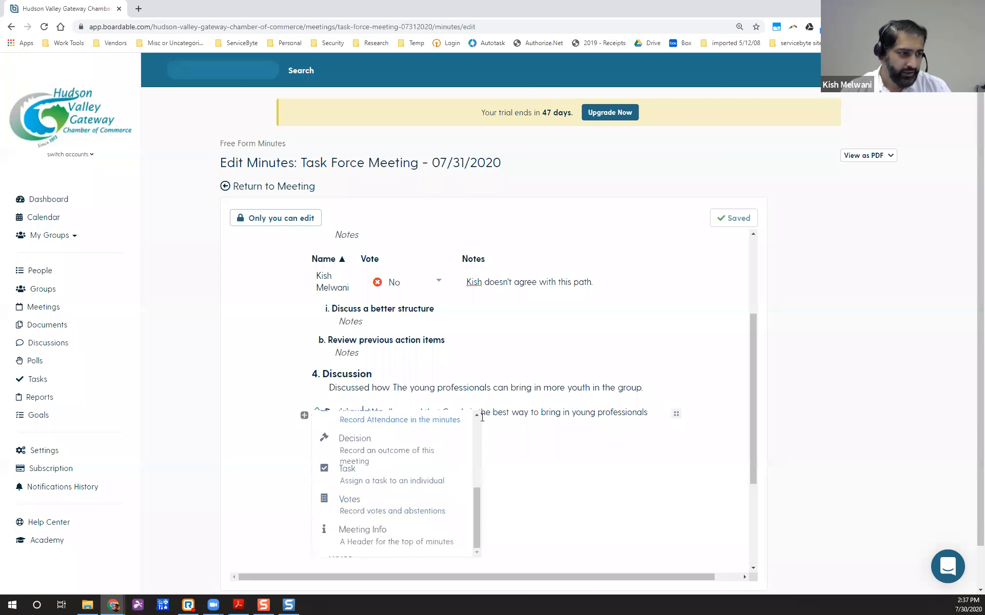
left_click(535, 412)
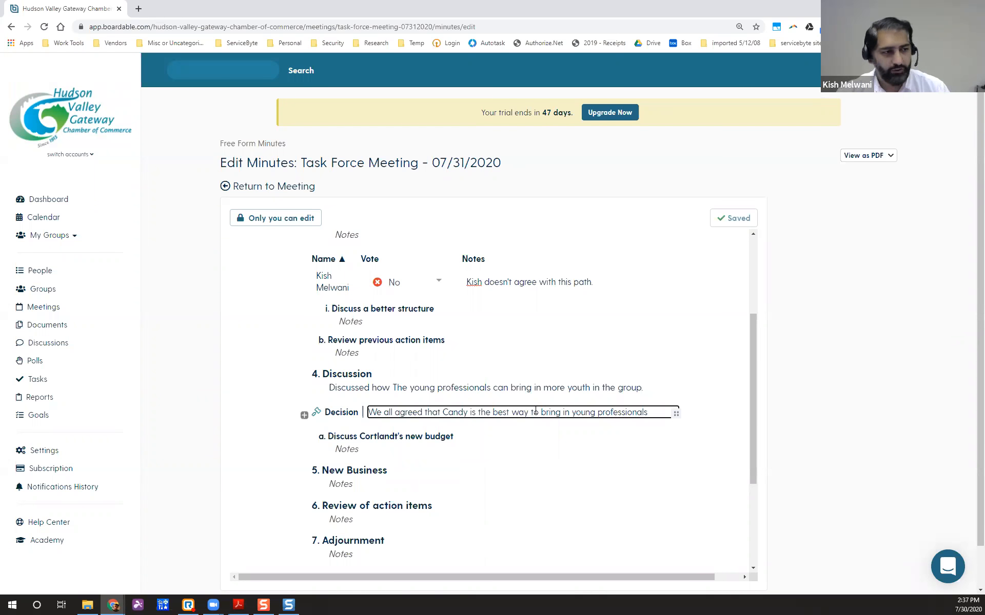
left_click(354, 454)
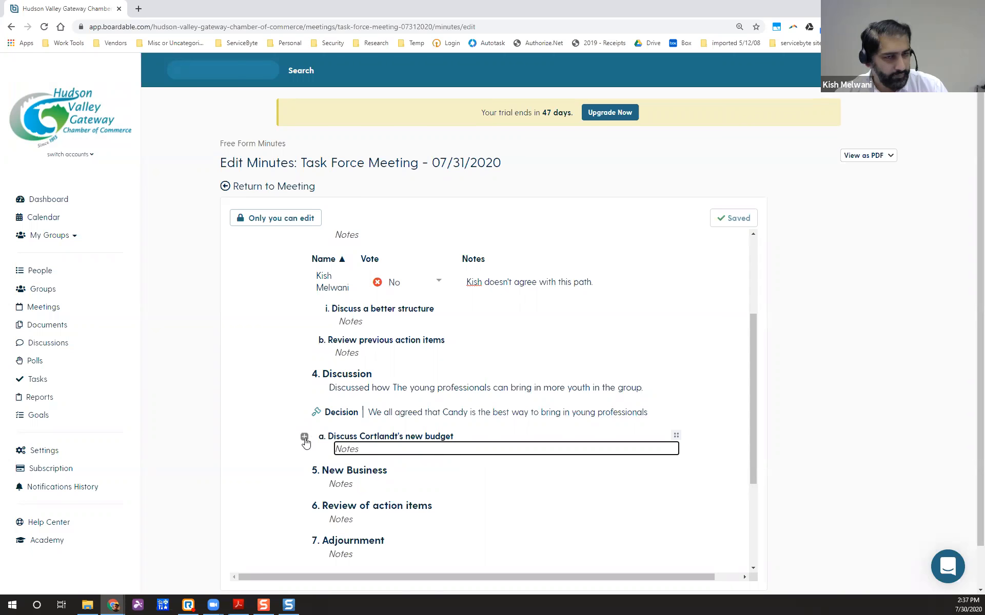
left_click(304, 437)
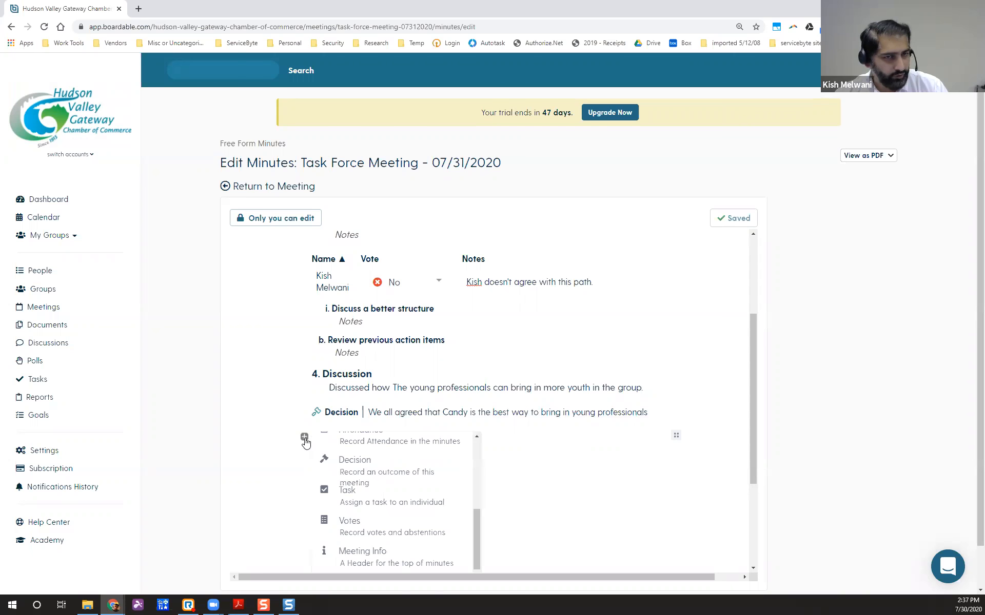
left_click(352, 500)
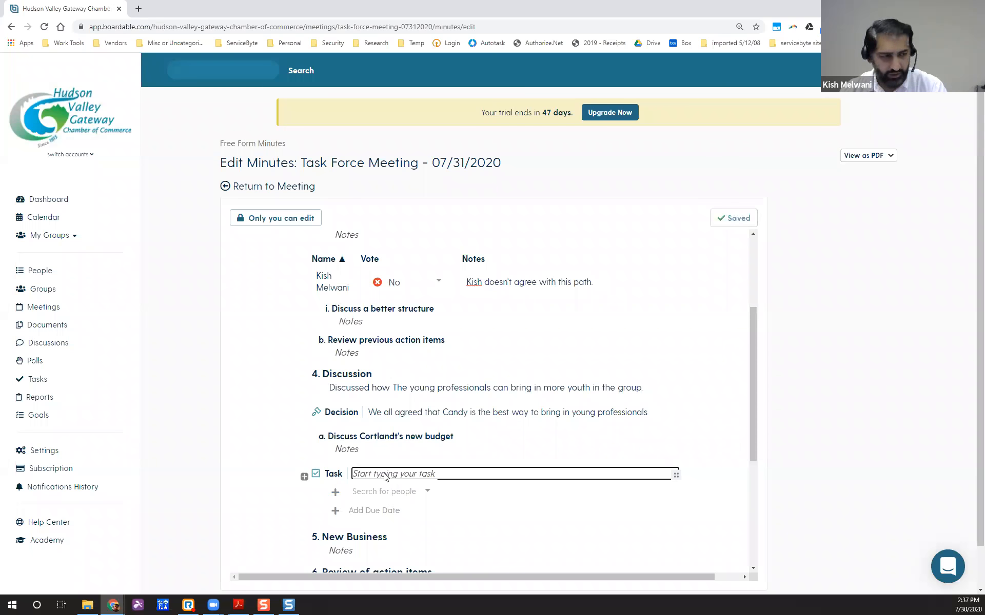
type("Kish agreed to re-do cortlandt's entire budget within 3 hours.")
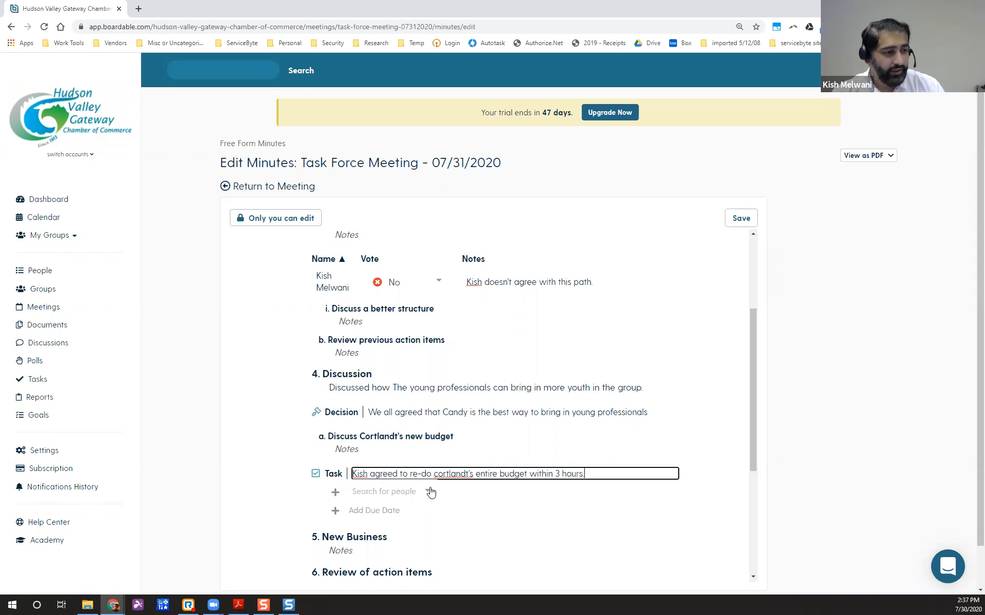
Assign the budget task to the member and set its due date to 30 Jul 2020.
scroll(426, 495, "down", 1)
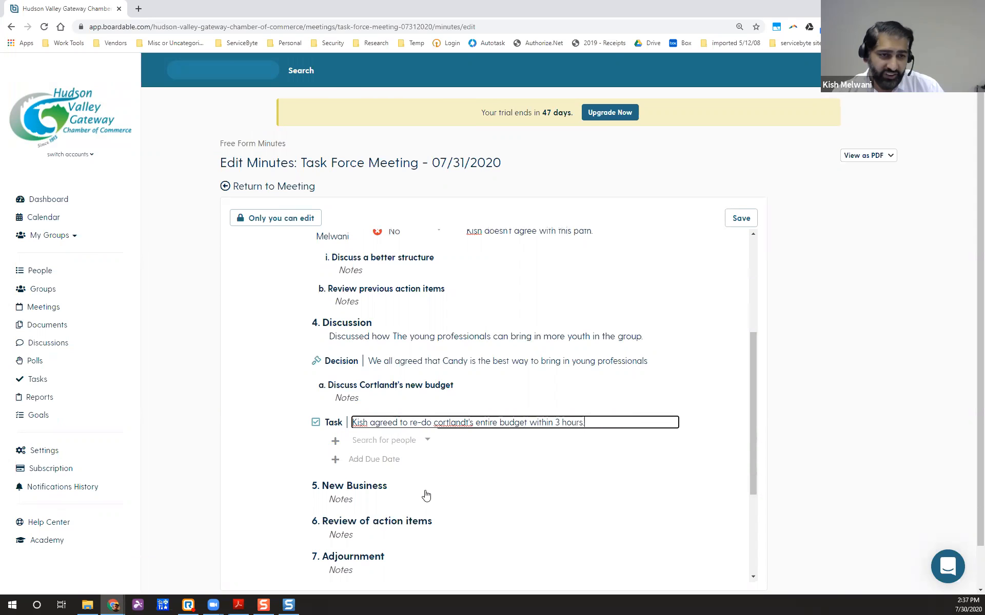
left_click(426, 440)
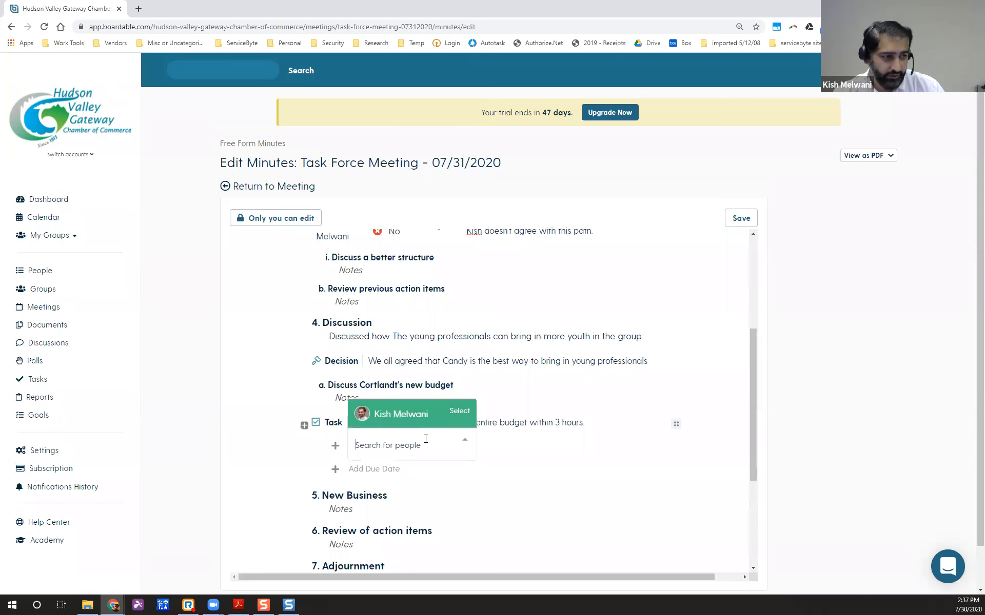
left_click(403, 415)
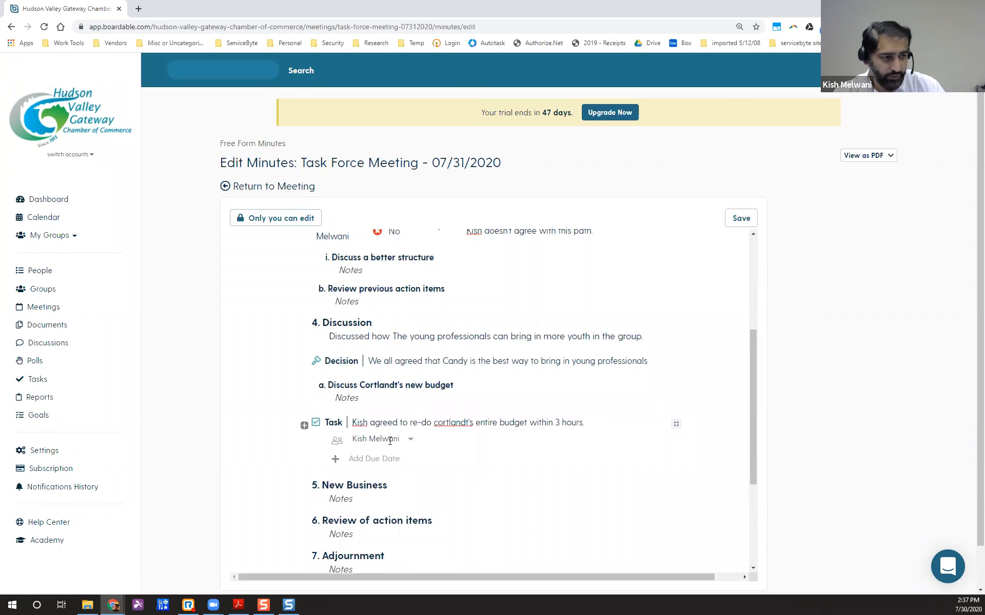
left_click(336, 462)
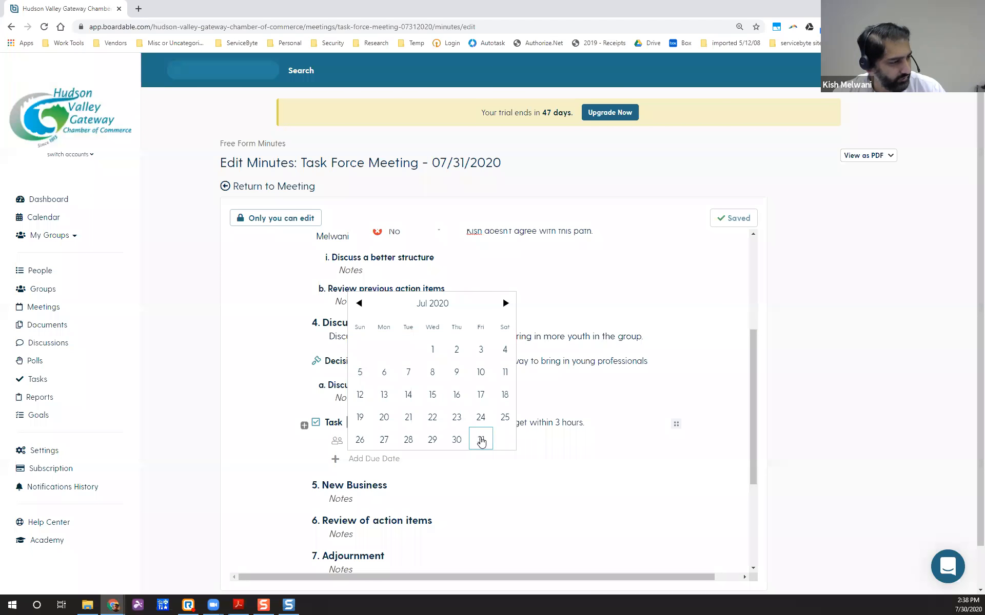
left_click(456, 440)
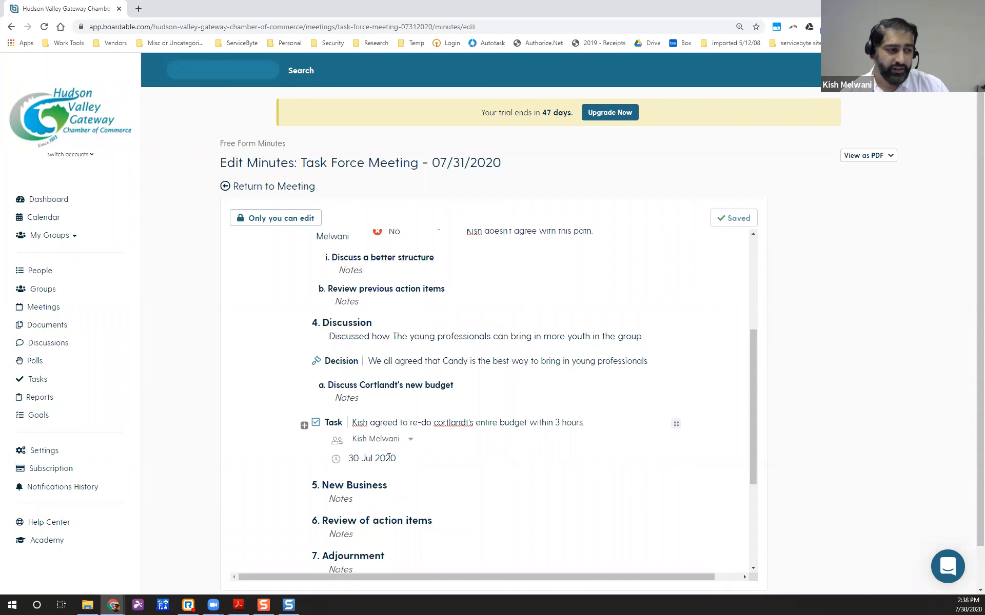
scroll(384, 459, "down", 2)
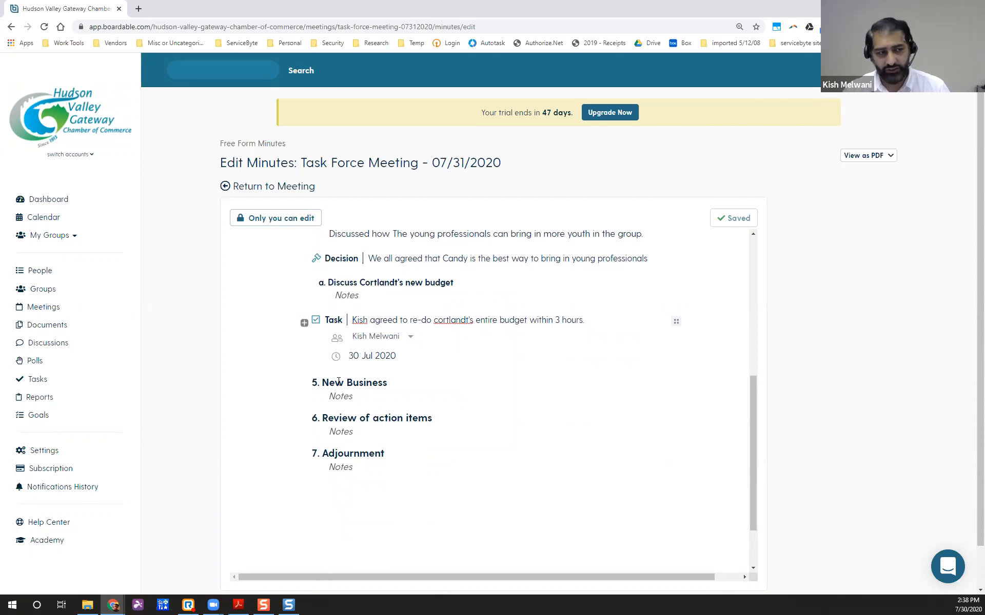
Write 'Note 1' in the New Business notes.
left_click(341, 432)
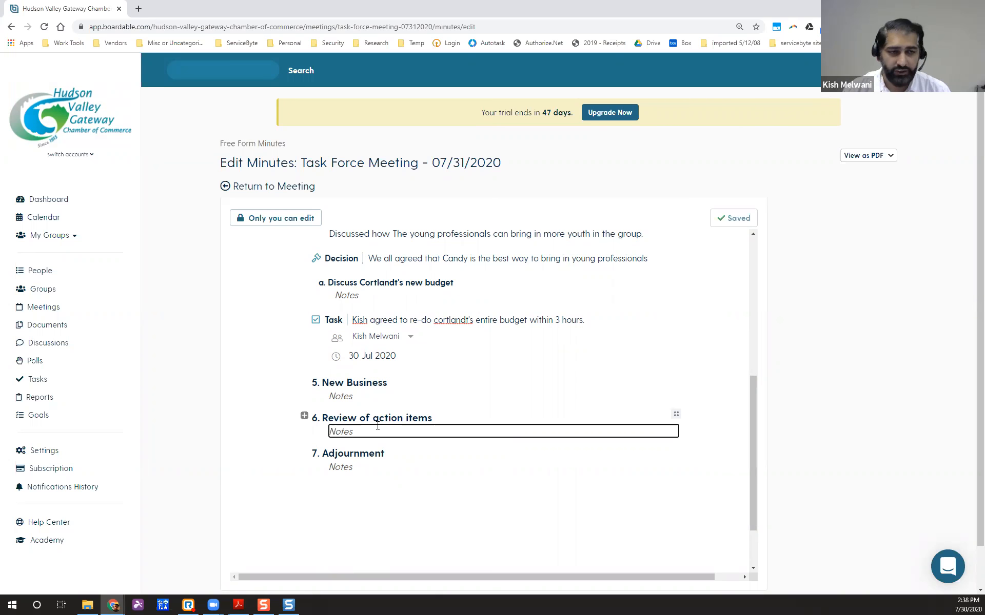
scroll(444, 403, "up", 6)
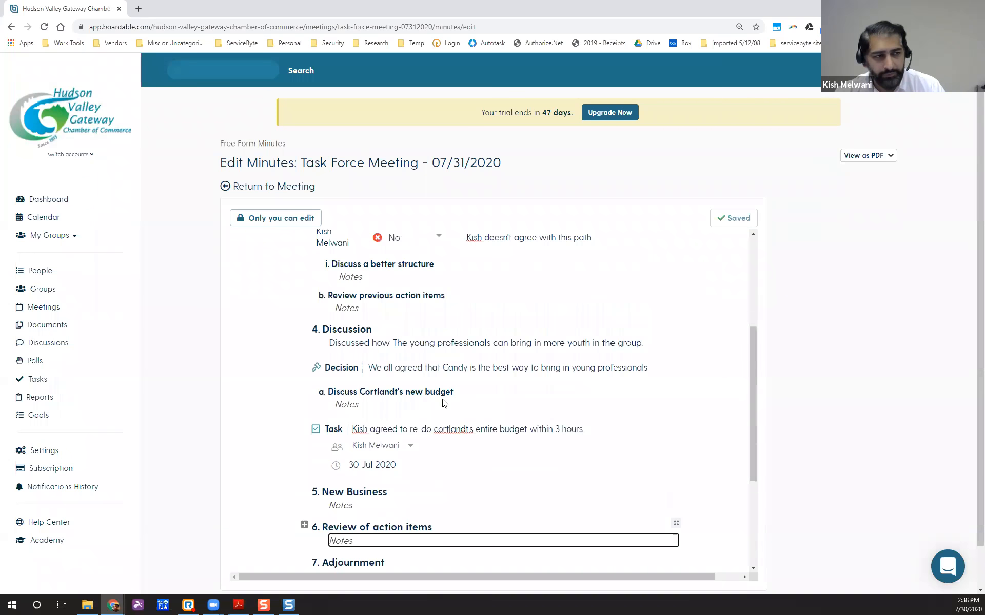
scroll(445, 404, "down", 6)
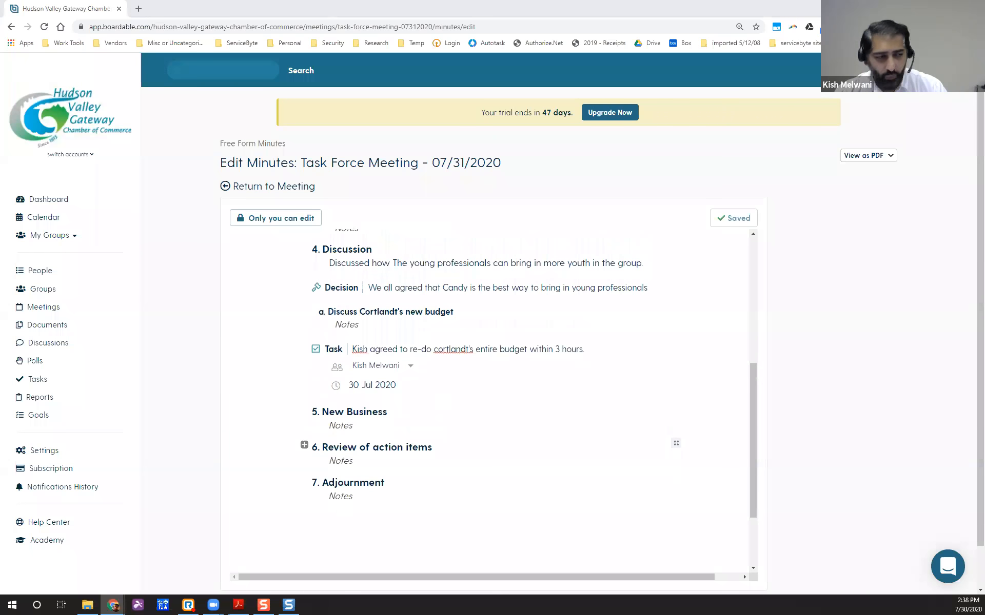
scroll(423, 407, "down", 1)
scroll(424, 407, "up", 3)
scroll(418, 406, "up", 1)
scroll(413, 410, "down", 3)
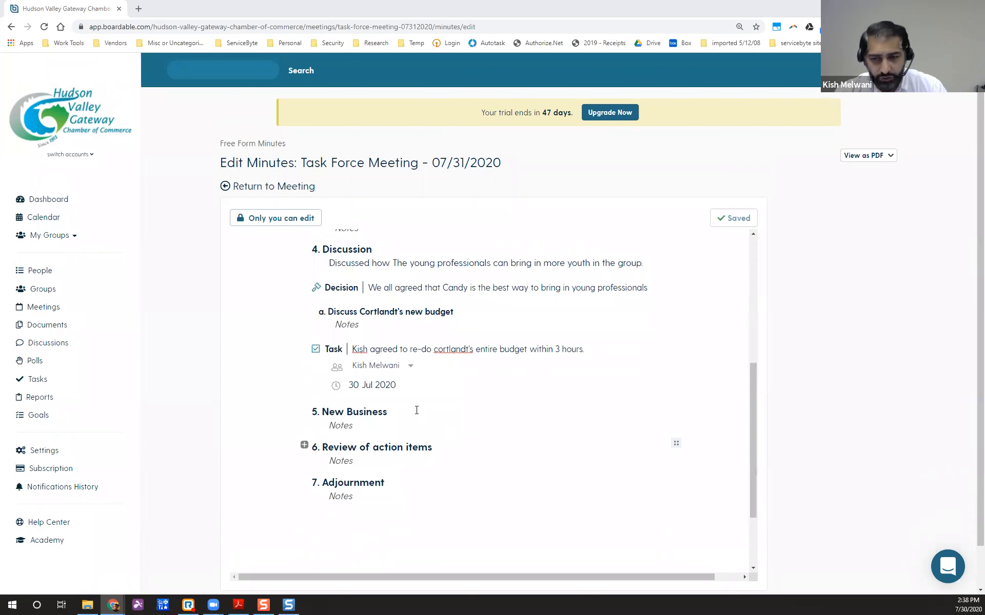
scroll(409, 411, "down", 1)
left_click(410, 376)
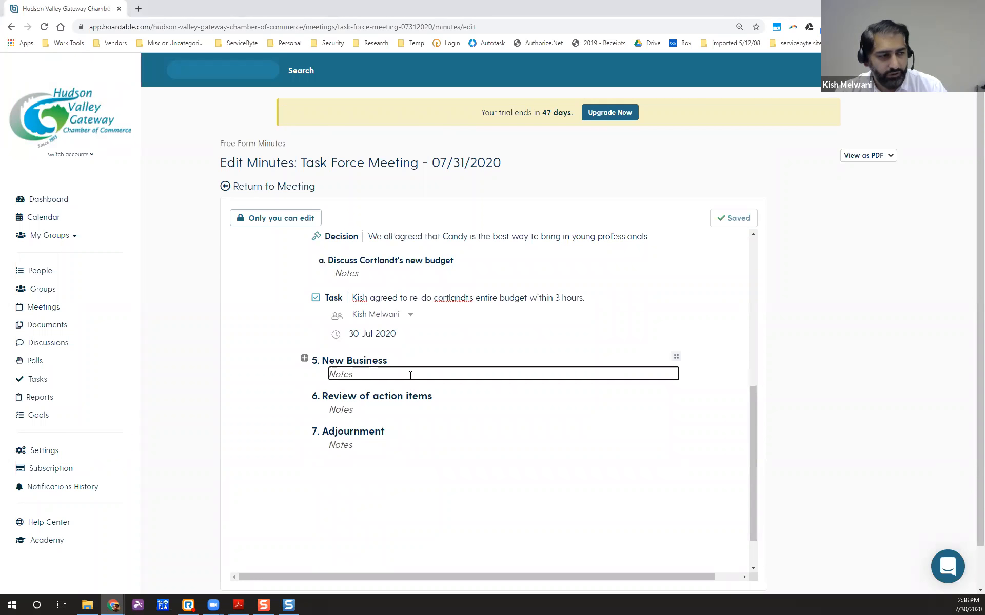
type("Note 1")
key("Return")
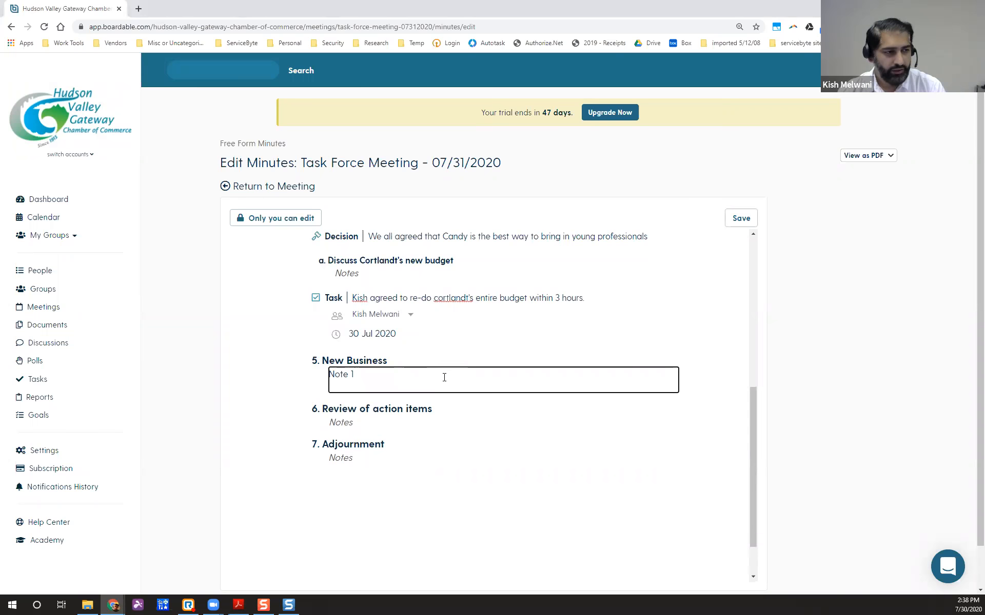
key("BackSpace")
Write 'Note 2' in the Review of action items notes.
left_click(400, 393)
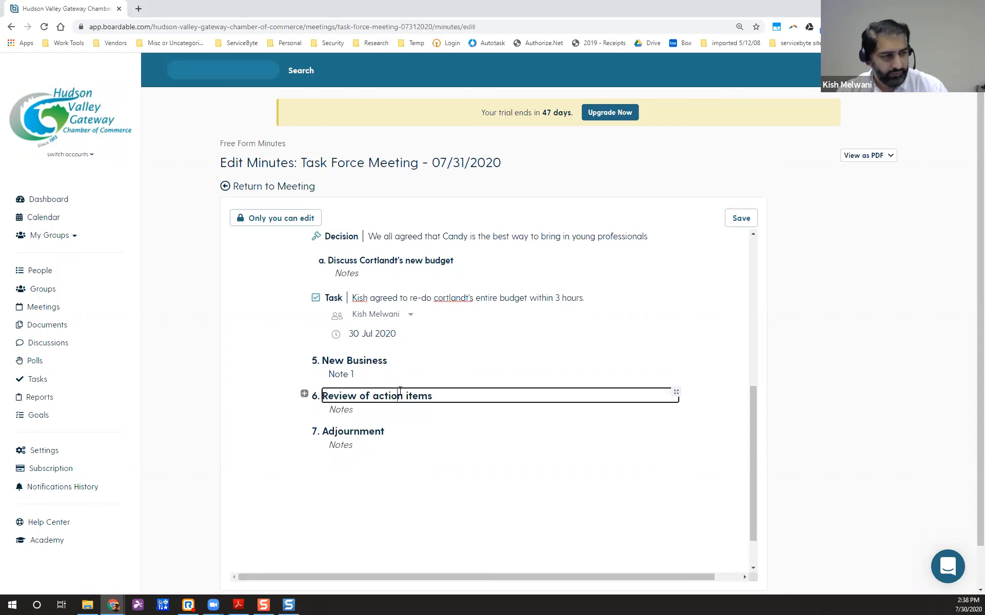
left_click(365, 375)
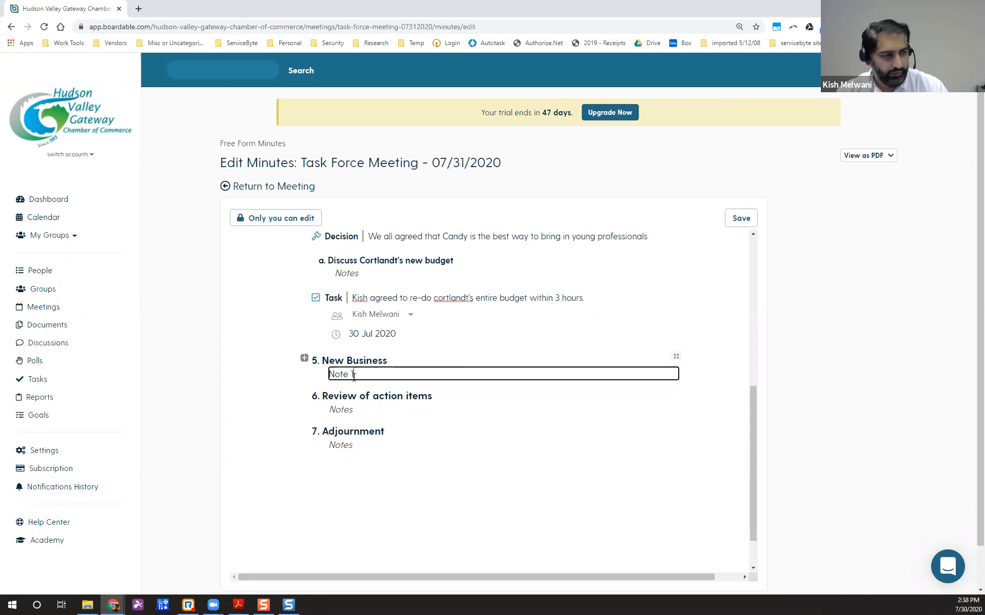
key("Return")
key("Return")
key("Return")
key("BackSpace")
key("BackSpace")
key("BackSpace")
left_click(366, 399)
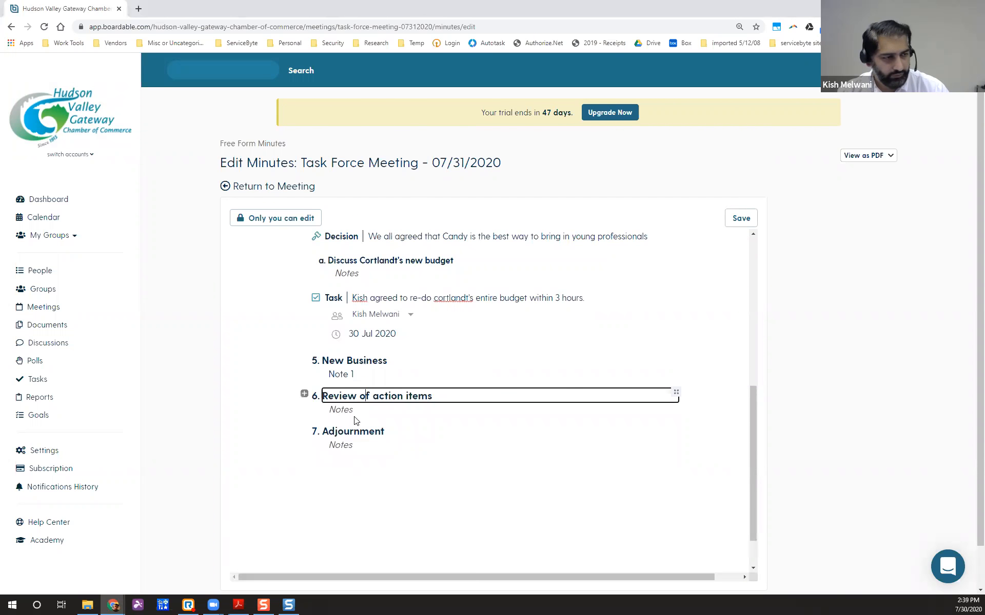
left_click(385, 411)
type("Note 2")
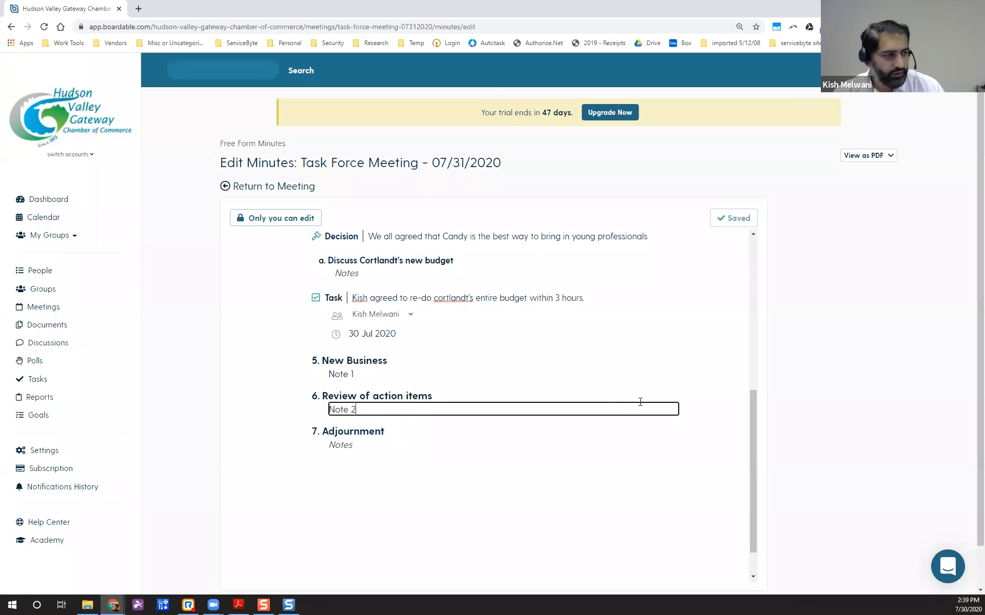
Try moving Review of action items up and down, returning it below New Business.
left_click(677, 394)
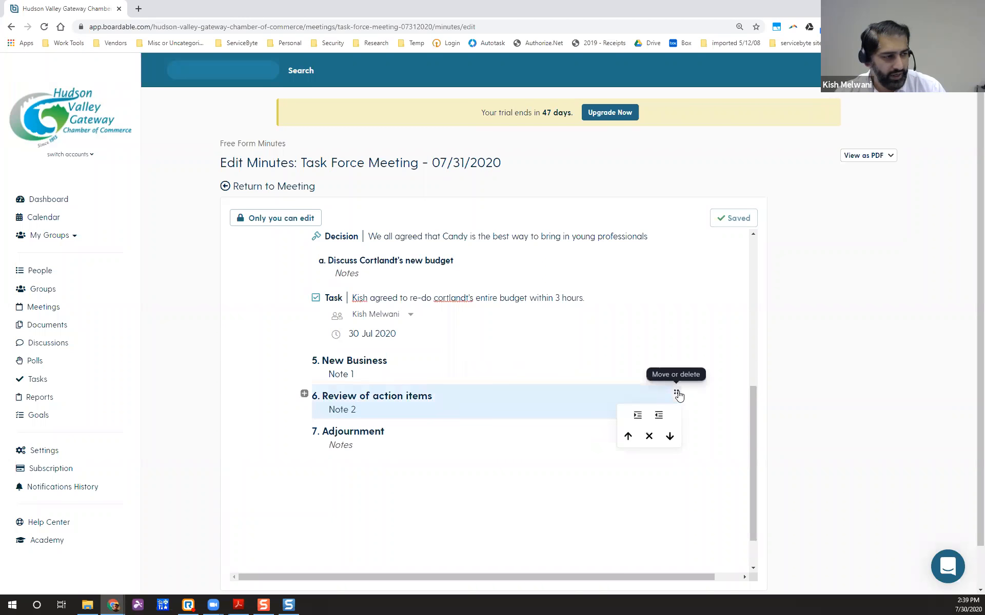
left_click(609, 399)
left_click(630, 408)
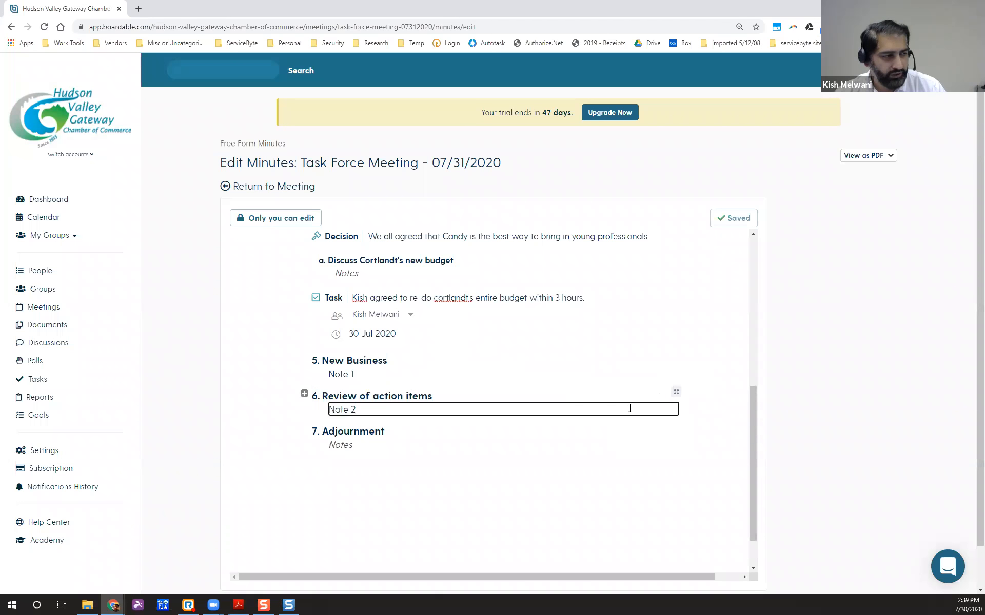
left_click(677, 395)
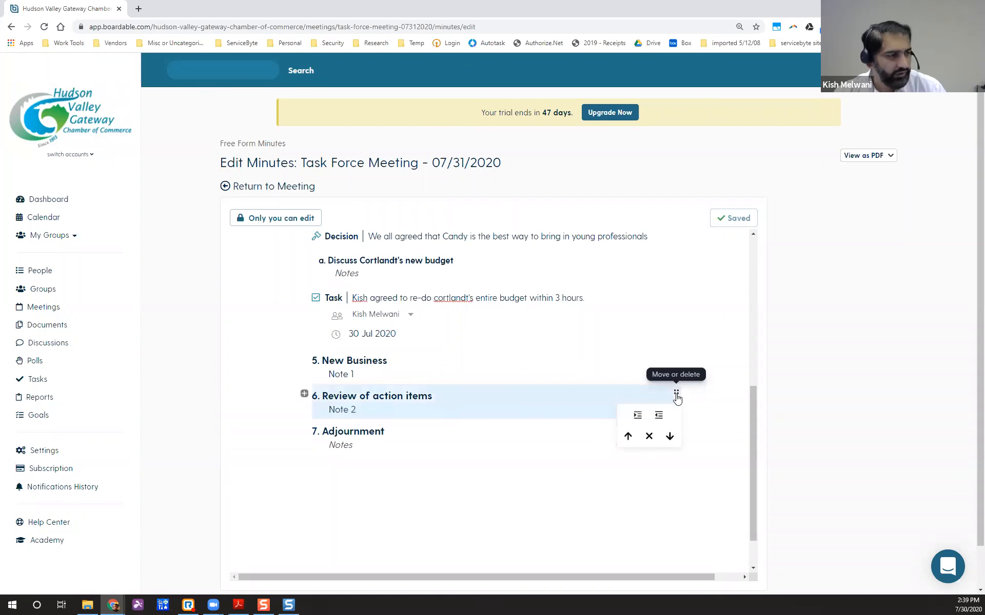
left_click(669, 436)
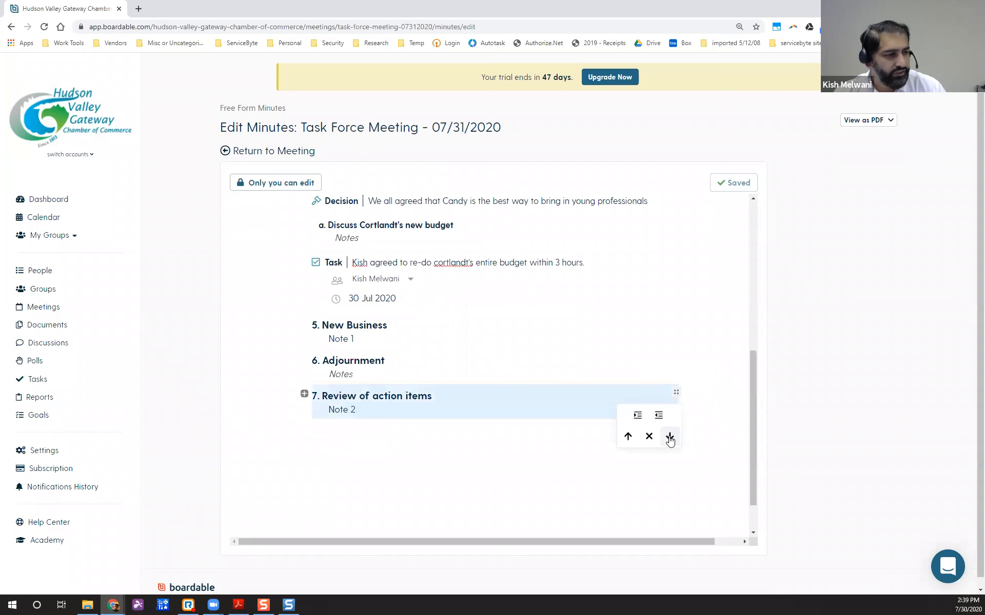
left_click(627, 437)
left_click(625, 437)
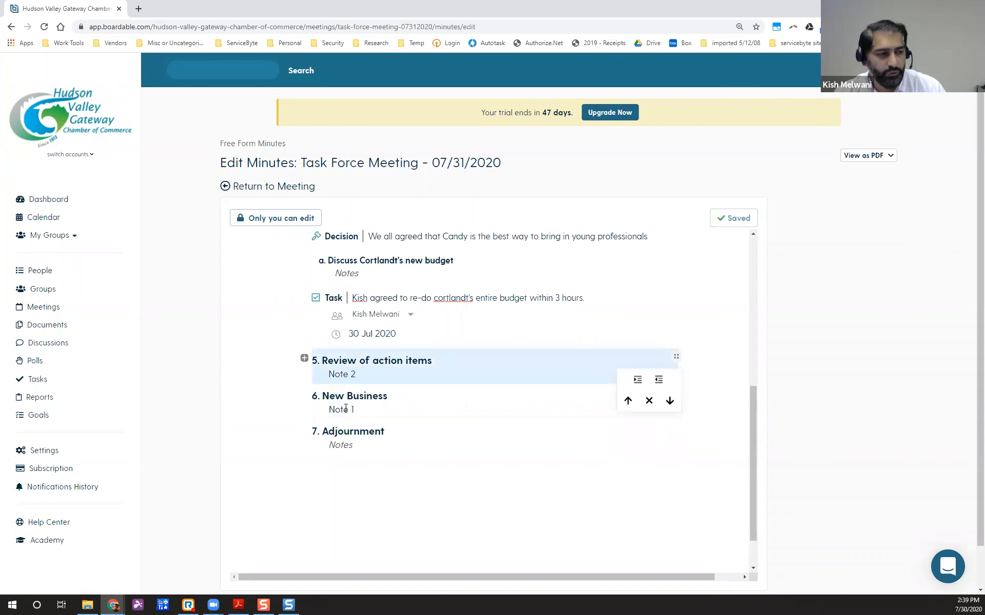
left_click(670, 401)
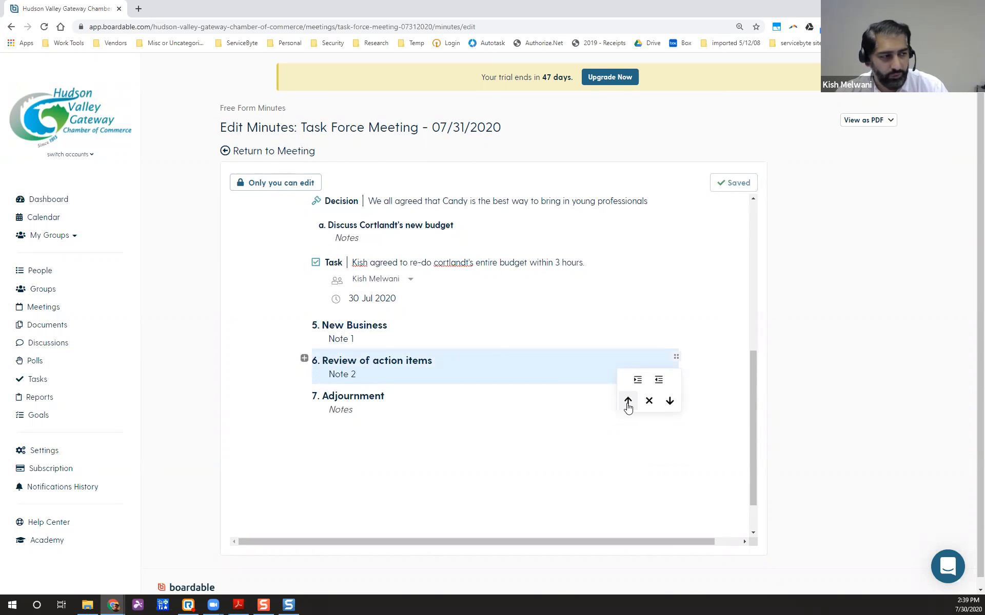
left_click(359, 375)
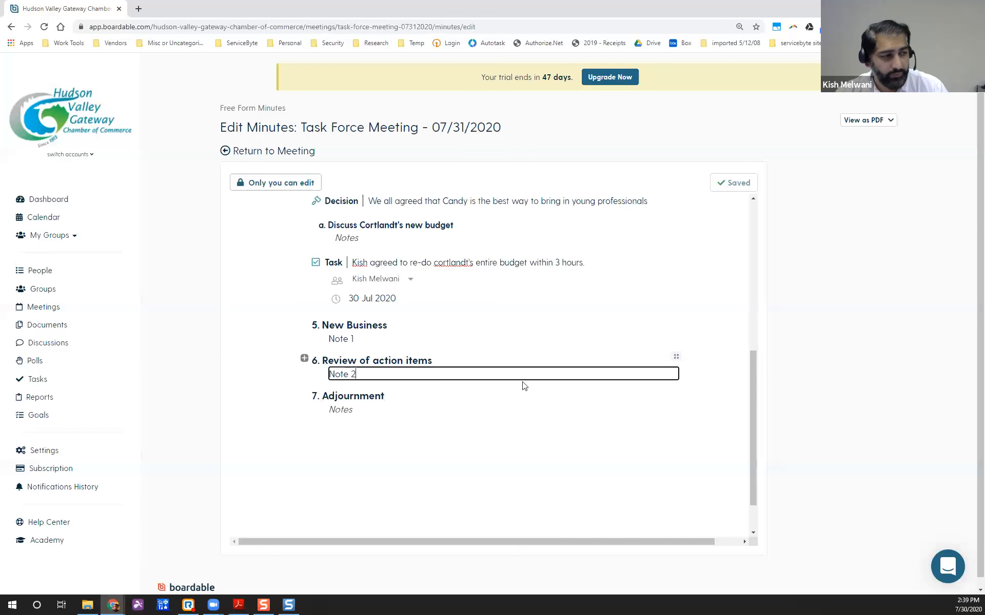
Delete the Review of action items section along with its Note 2.
left_click(676, 359)
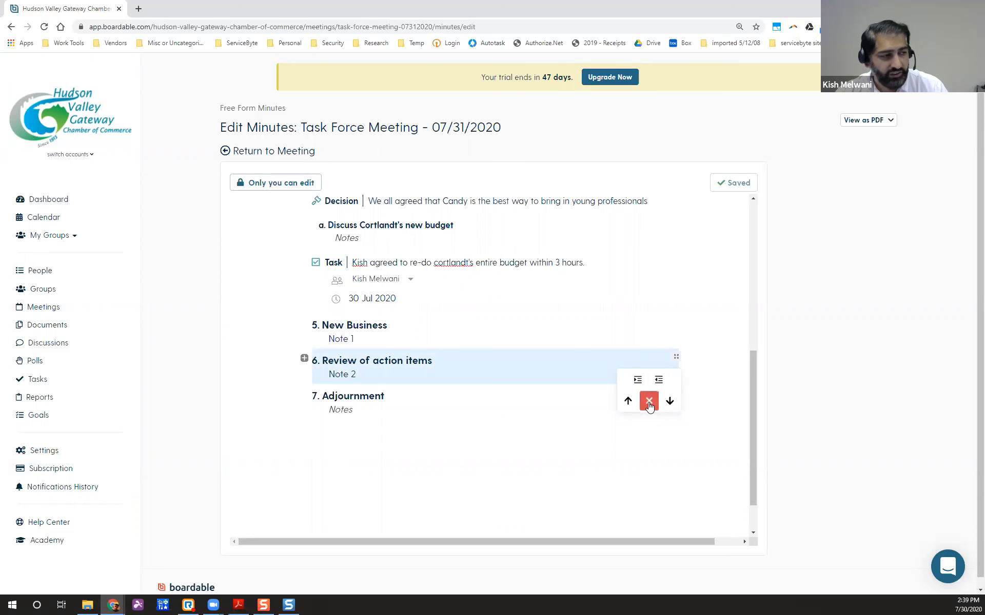
left_click(365, 374)
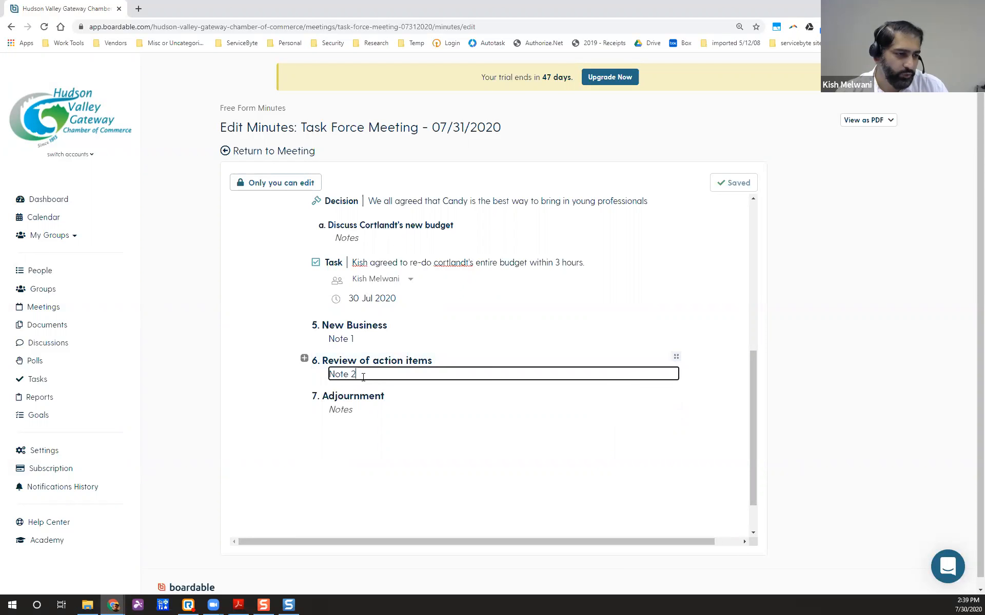
left_click(676, 358)
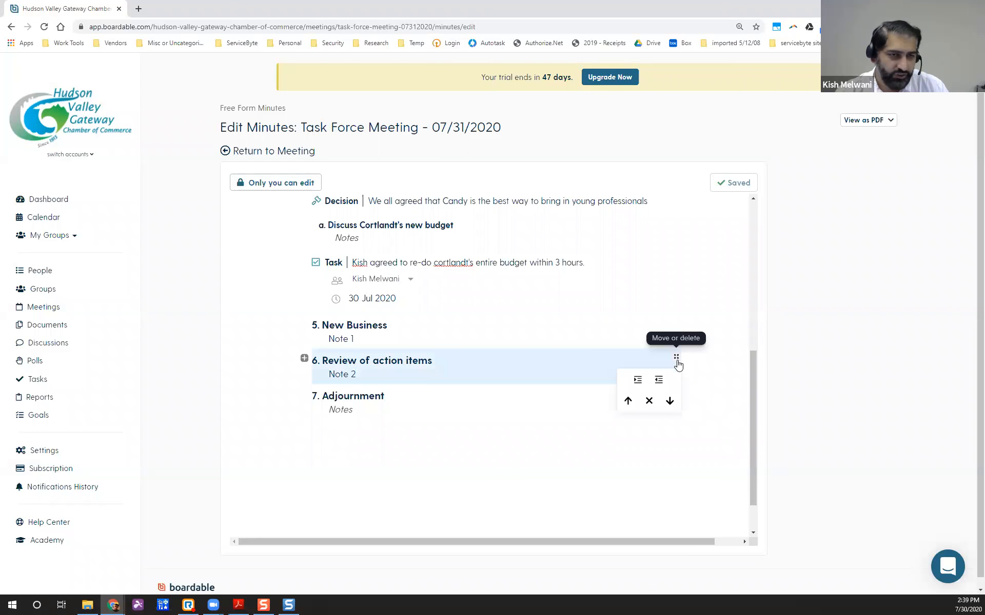
left_click(649, 404)
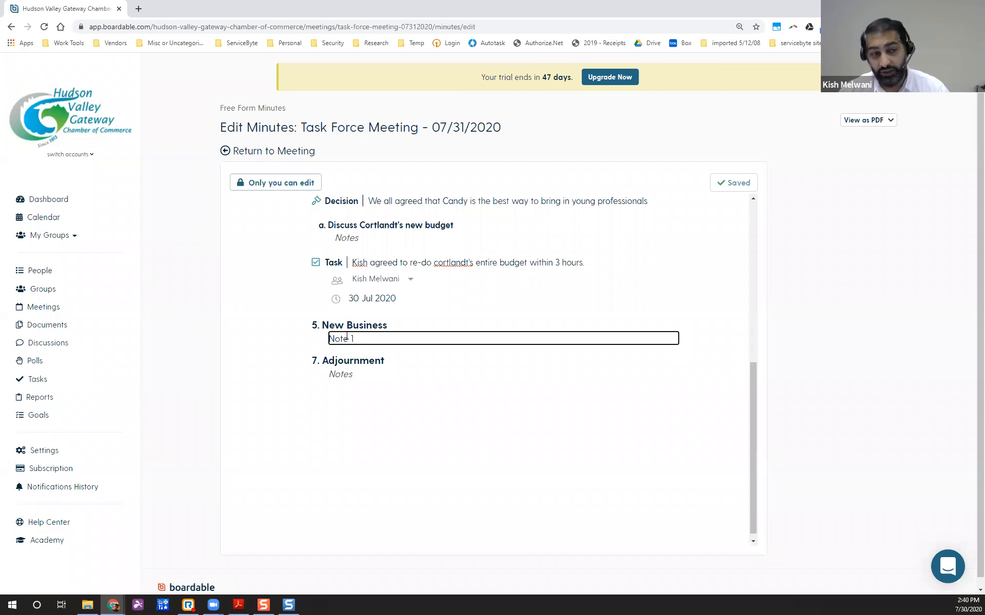
left_click(365, 374)
left_click(414, 361)
left_click(435, 340)
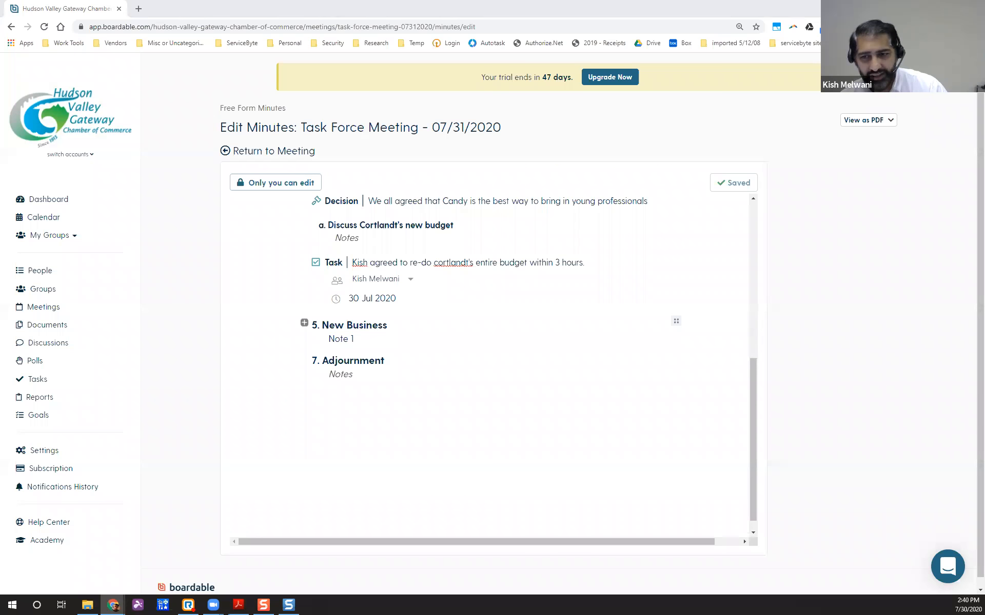
Return to the meeting, reopen its minutes in a new tab and take the editing lock.
scroll(539, 324, "up", 6)
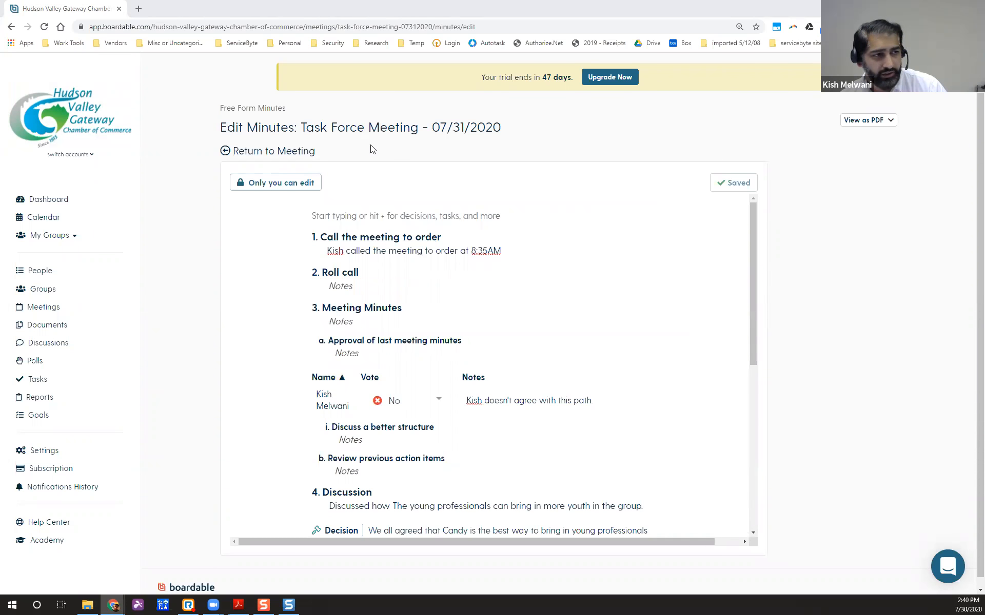
left_click(290, 151)
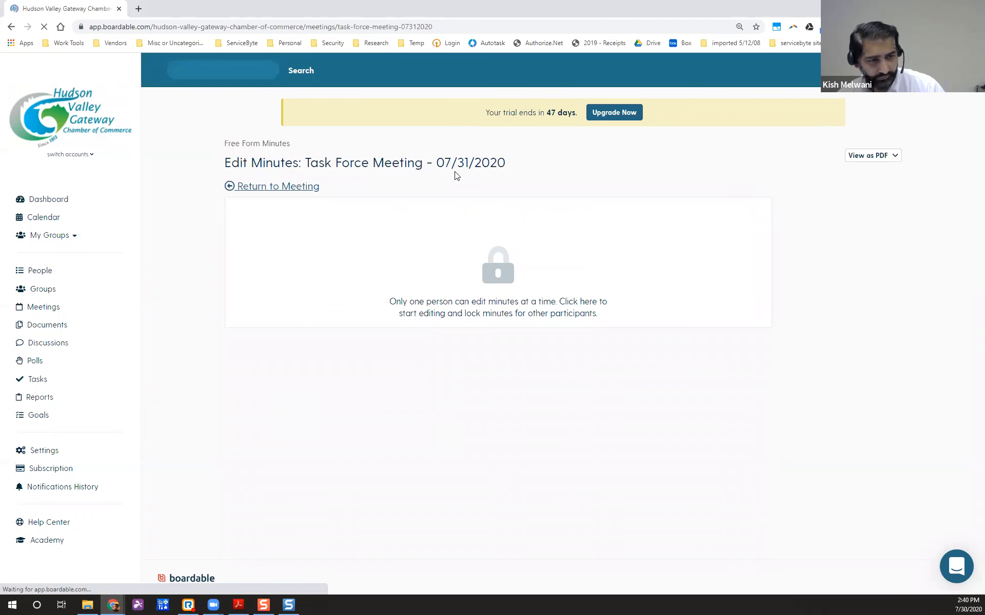
scroll(431, 362, "down", 2)
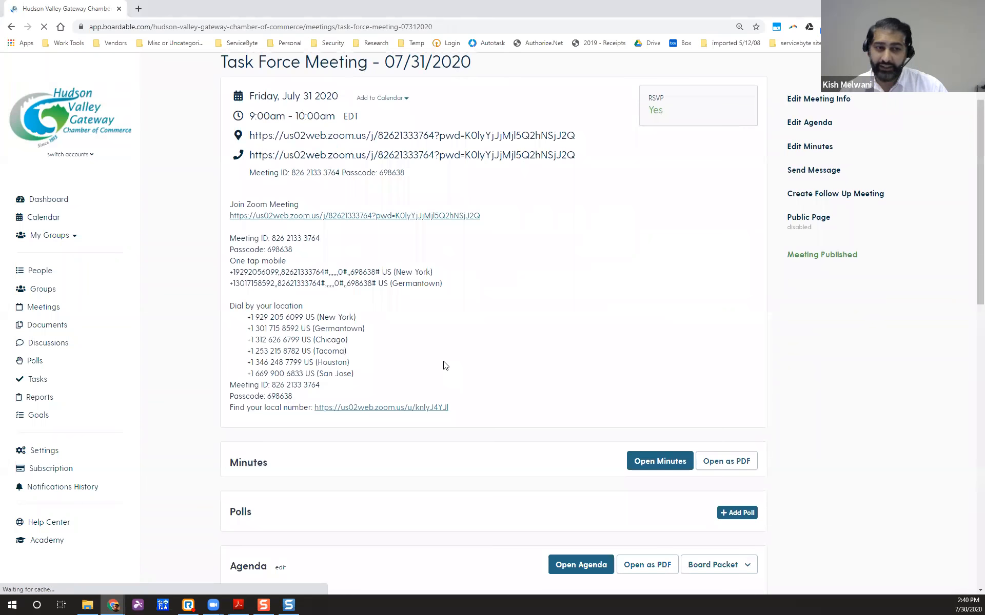
scroll(446, 358, "up", 2)
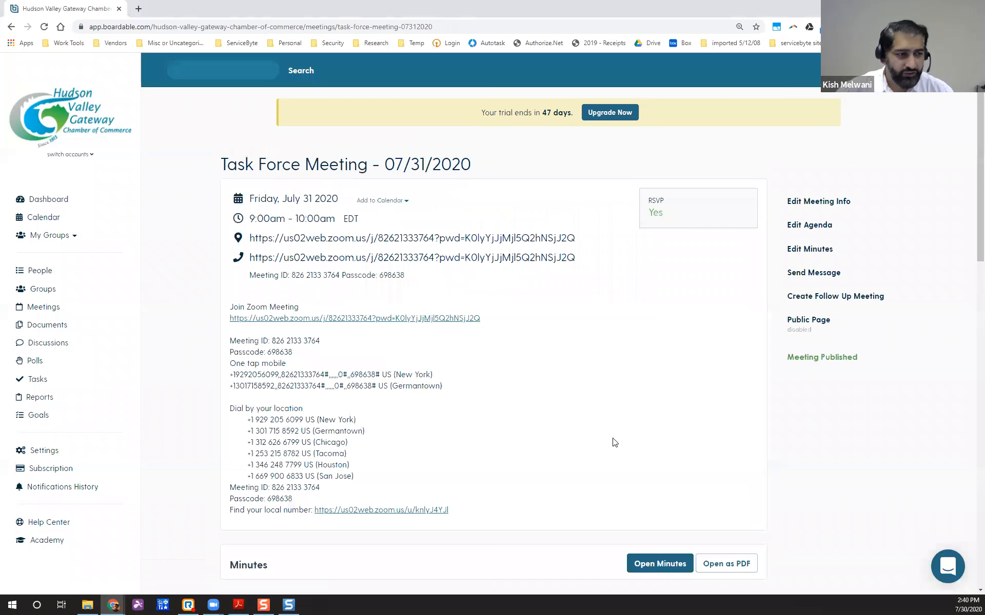
scroll(614, 434, "down", 4)
scroll(408, 210, "up", 2)
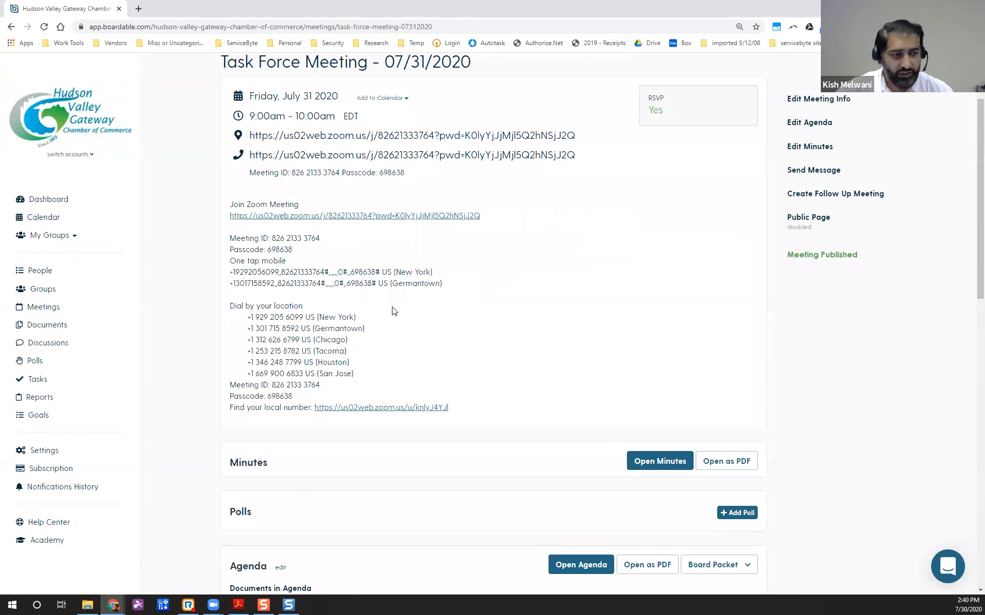
scroll(392, 310, "down", 3)
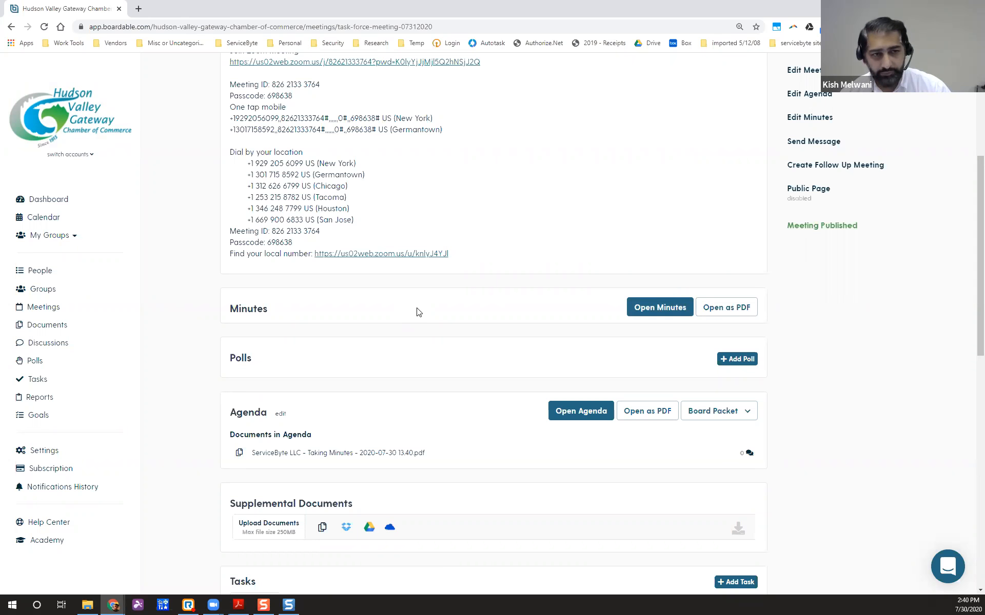
left_click(640, 308)
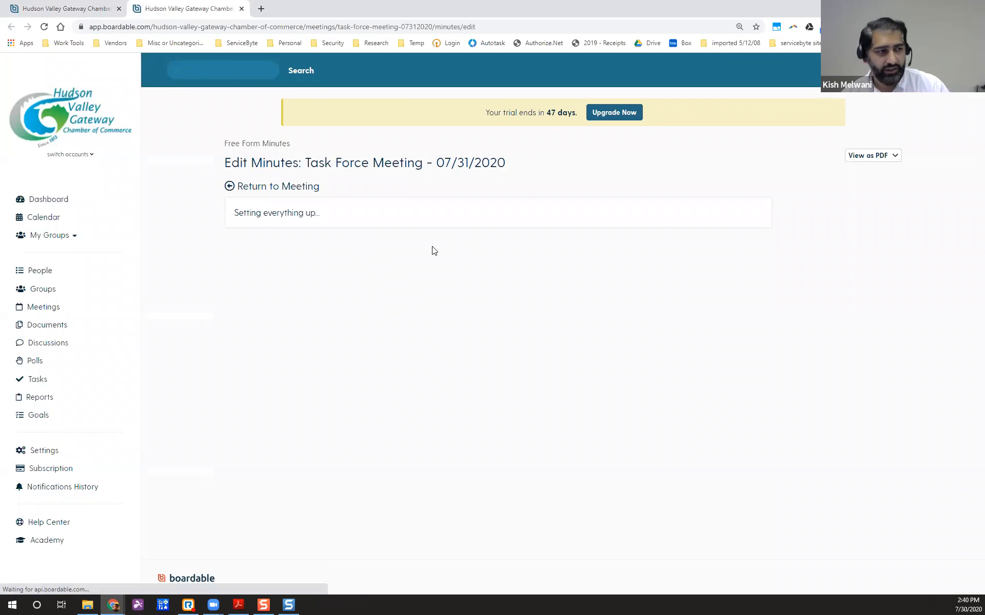
left_click(496, 268)
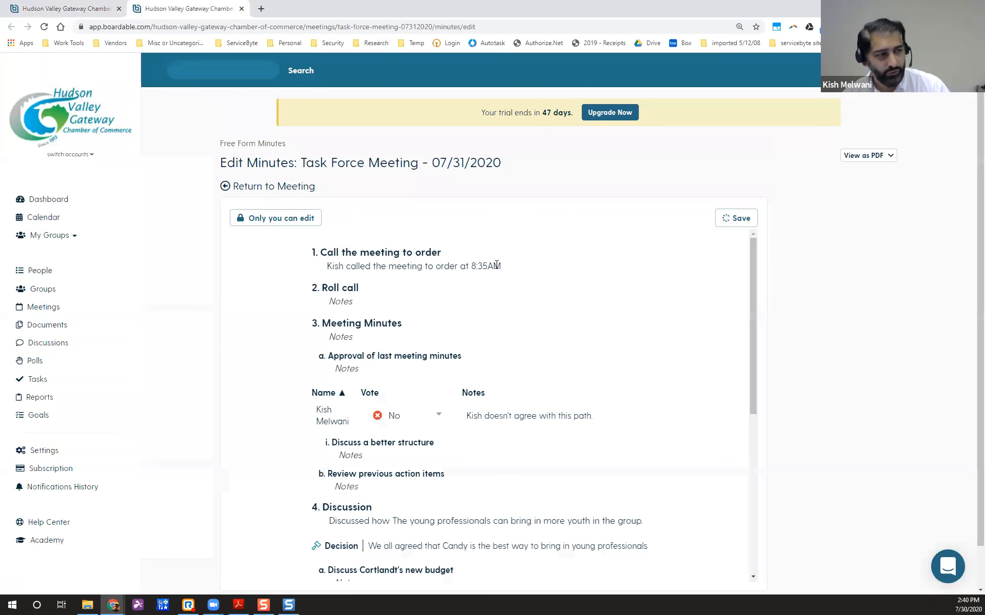
Review the finished minutes, then go back to the Task Force Meeting - 07/31/2020 page.
scroll(515, 330, "down", 3)
scroll(391, 418, "down", 3)
scroll(391, 423, "up", 2)
scroll(391, 424, "up", 3)
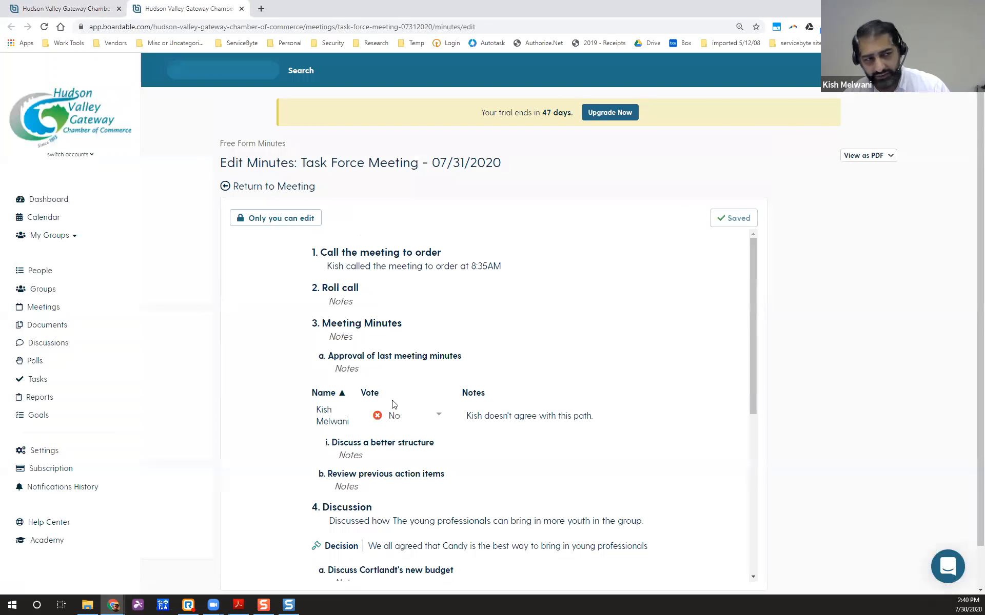
left_click(278, 188)
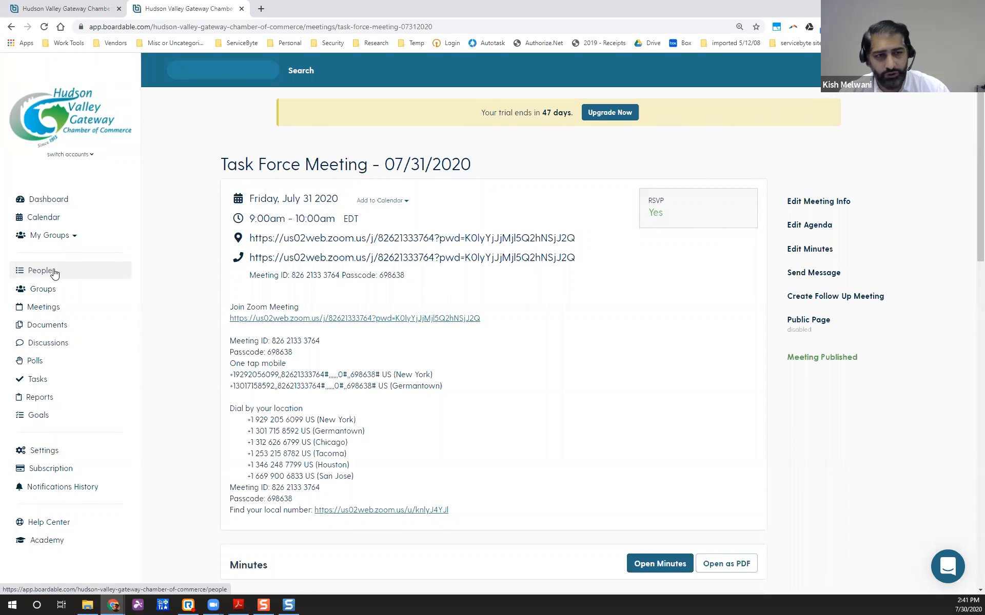
Open the past Special Executive Committee meeting and bring up its Send Meeting Summary dialog.
left_click(51, 308)
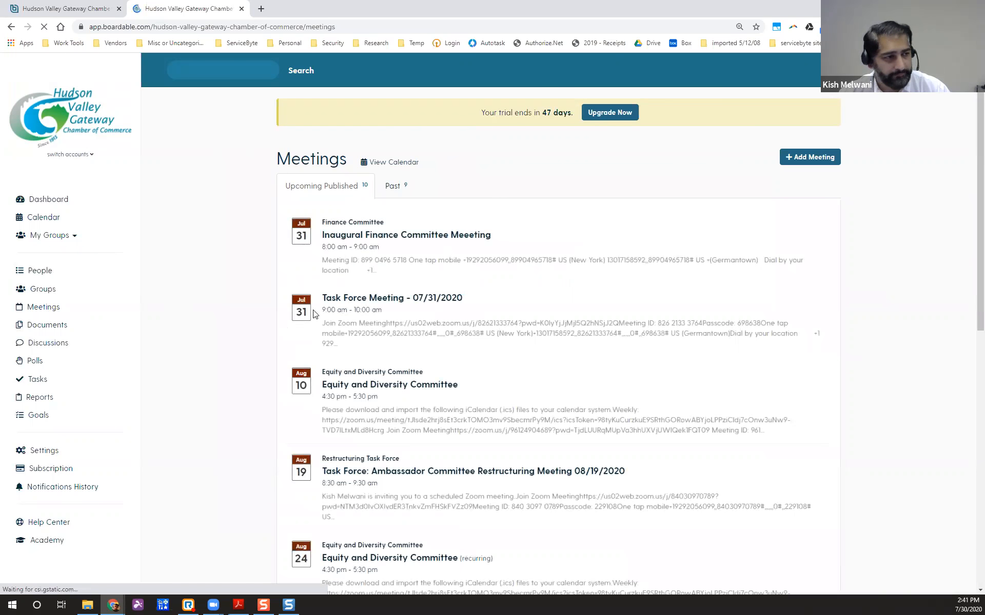
scroll(451, 401, "down", 1)
scroll(450, 402, "up", 1)
left_click(403, 185)
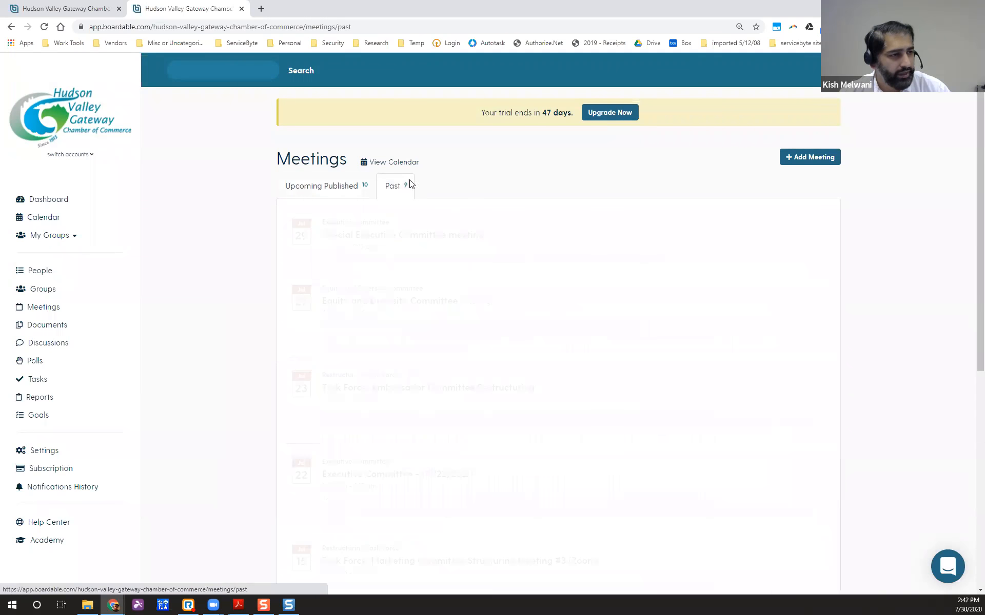
left_click(444, 237)
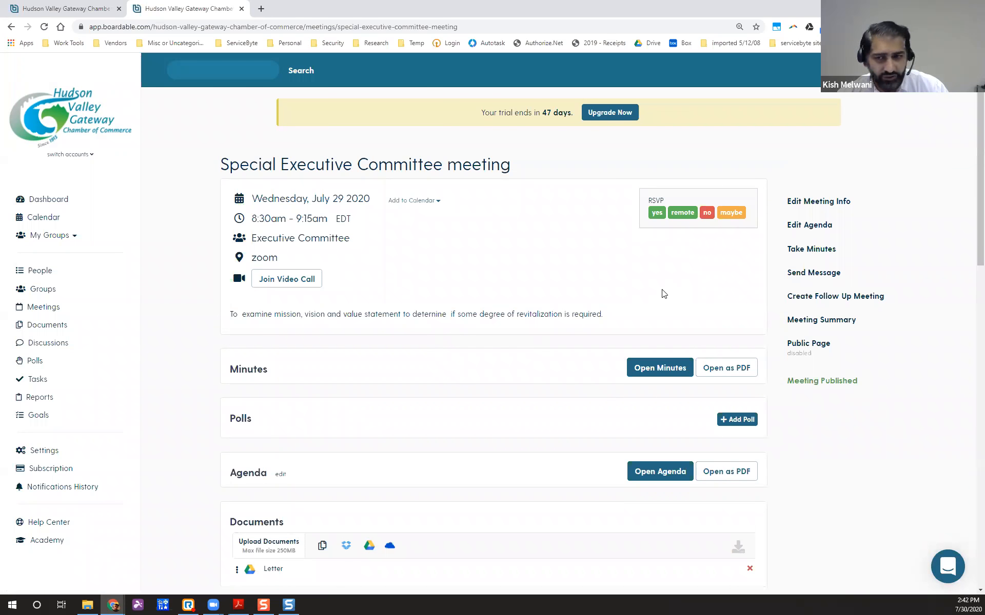
left_click(839, 323)
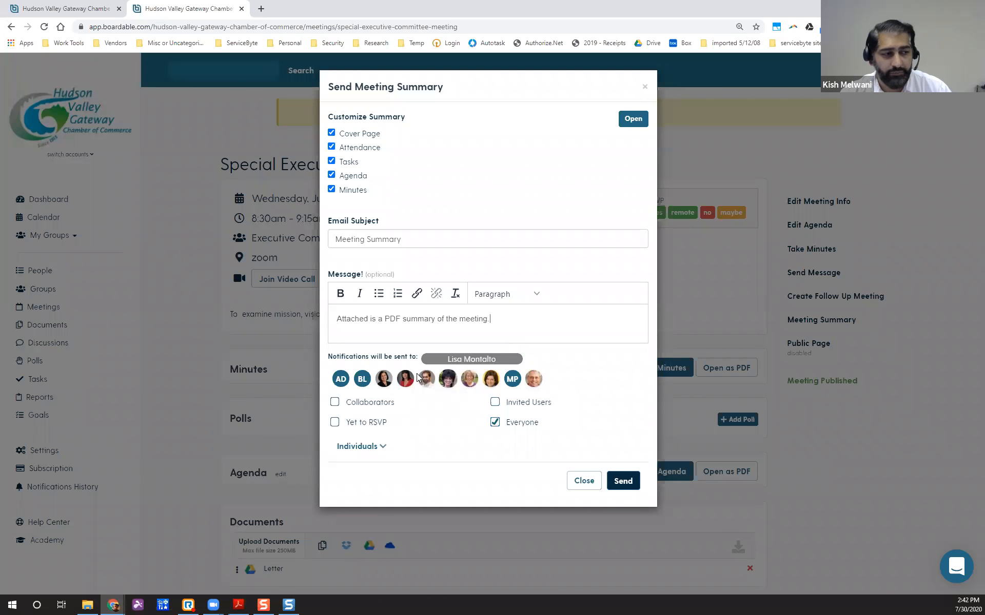
Send the meeting summary to Collaborators, Invited Users and Yet to RSVP recipients, then close the dialog.
left_click(334, 402)
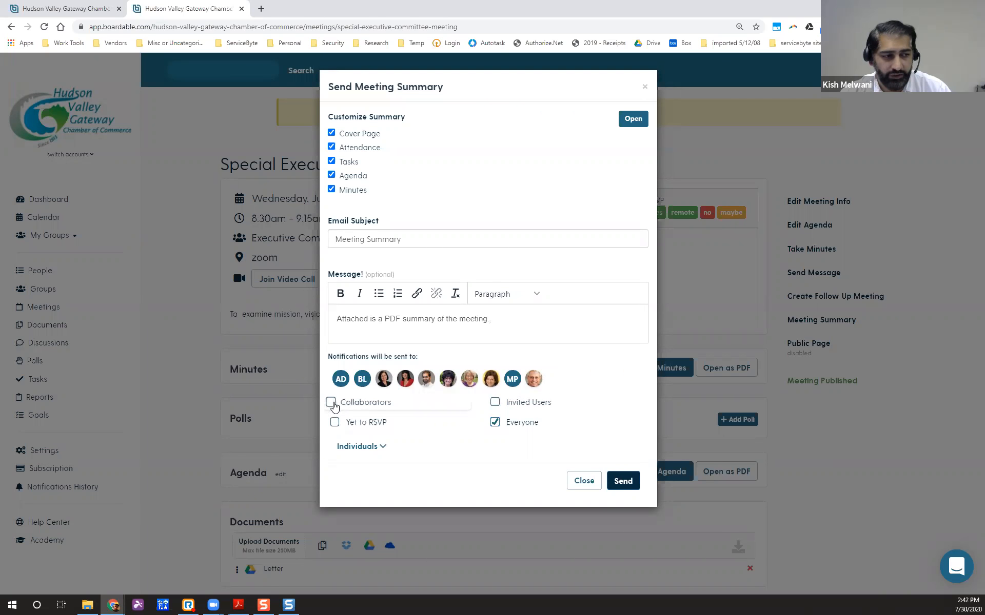
left_click(492, 403)
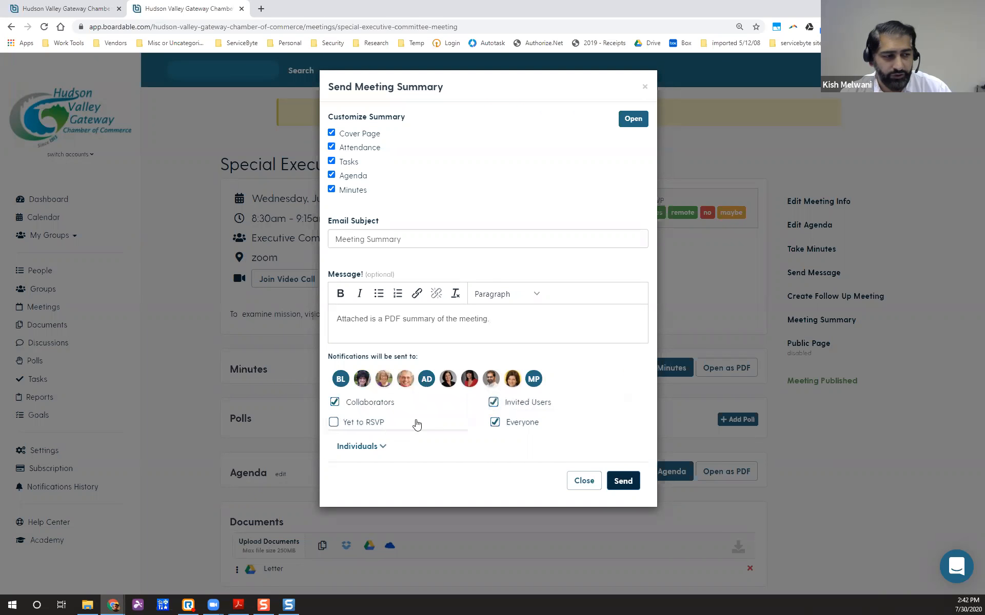
left_click(331, 422)
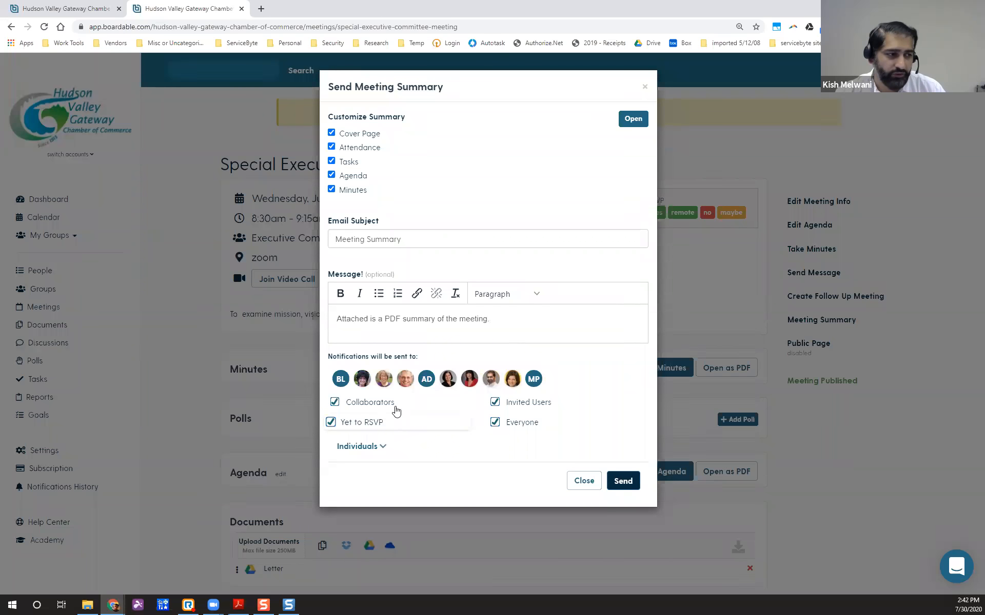
left_click(623, 481)
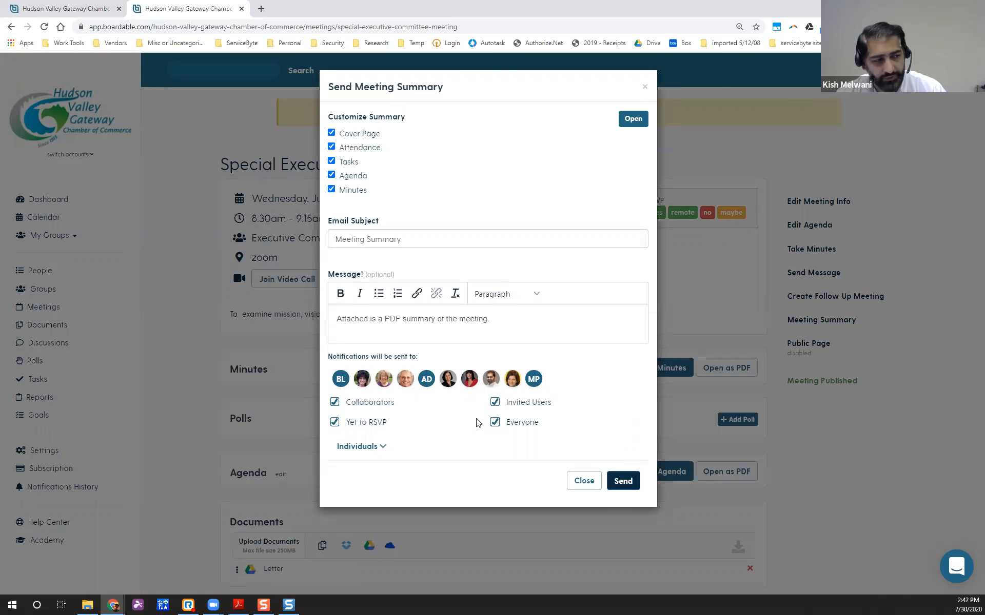
left_click(579, 481)
scroll(193, 395, "down", 2)
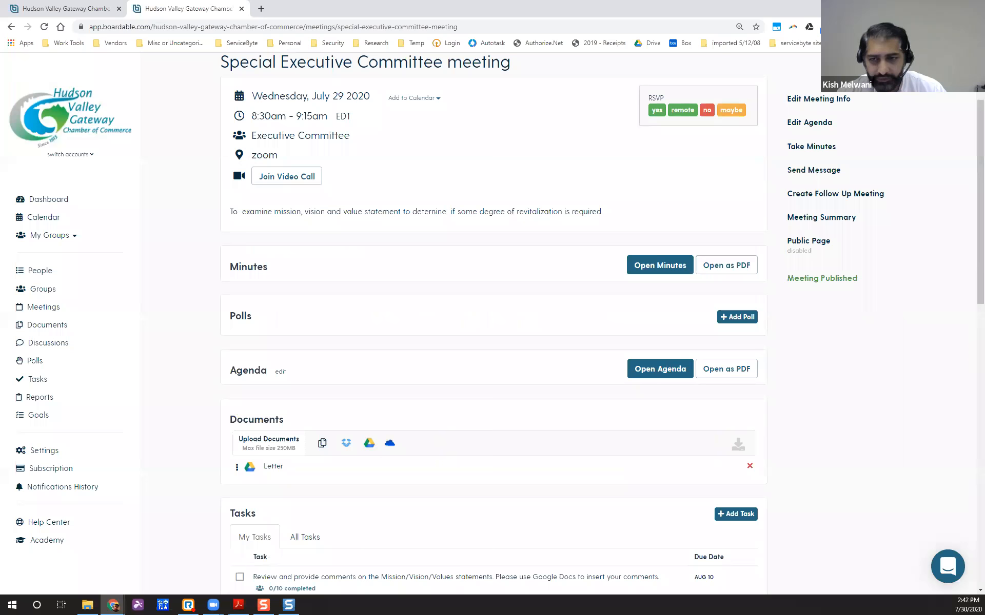